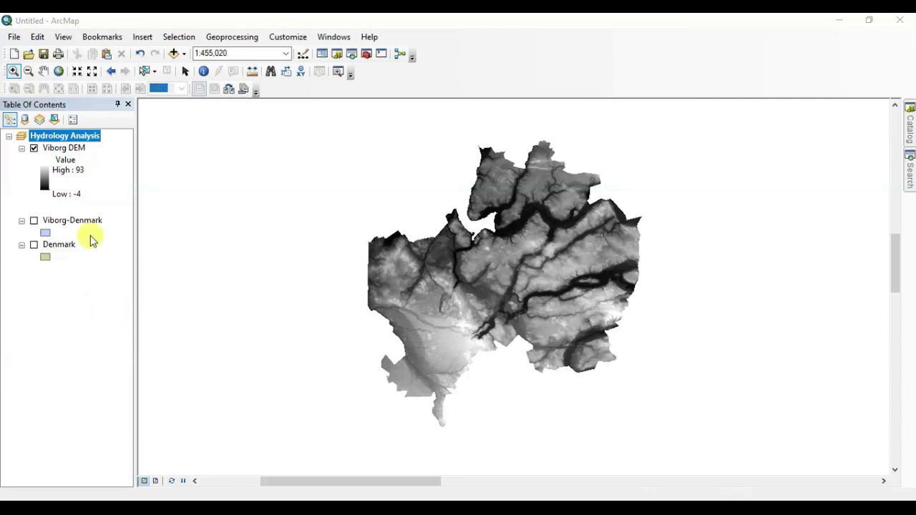
- Recentre the Viborg DEM with a slight pan, zoom in around it, and open ArcToolbox
click(43, 71)
drag(562, 267, 547, 284)
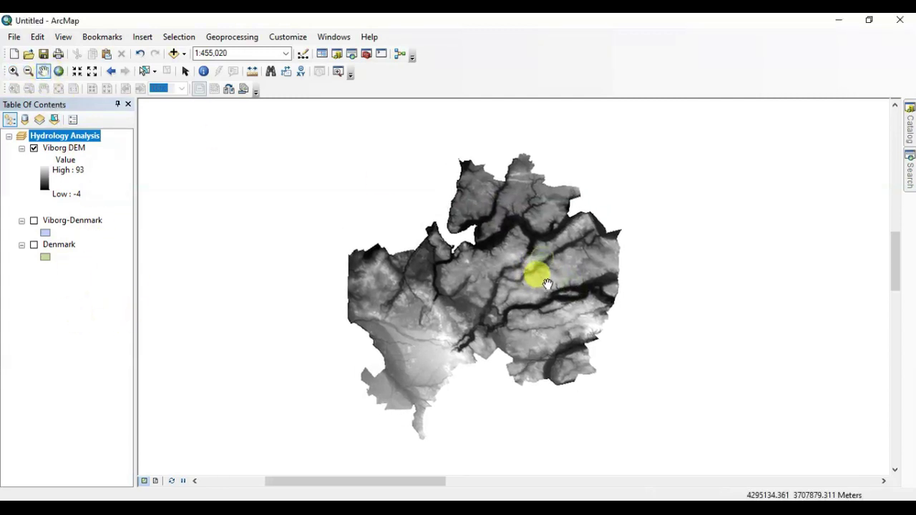
click(13, 71)
drag(297, 125, 697, 467)
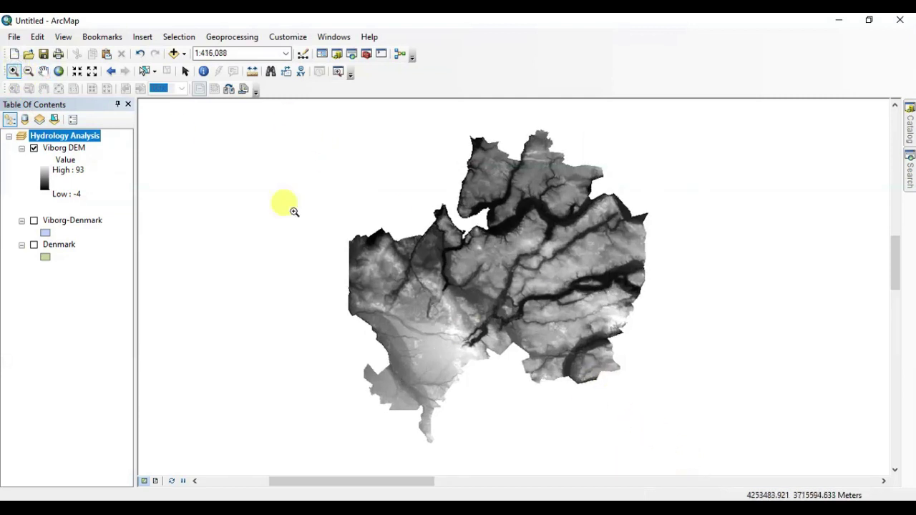
click(366, 55)
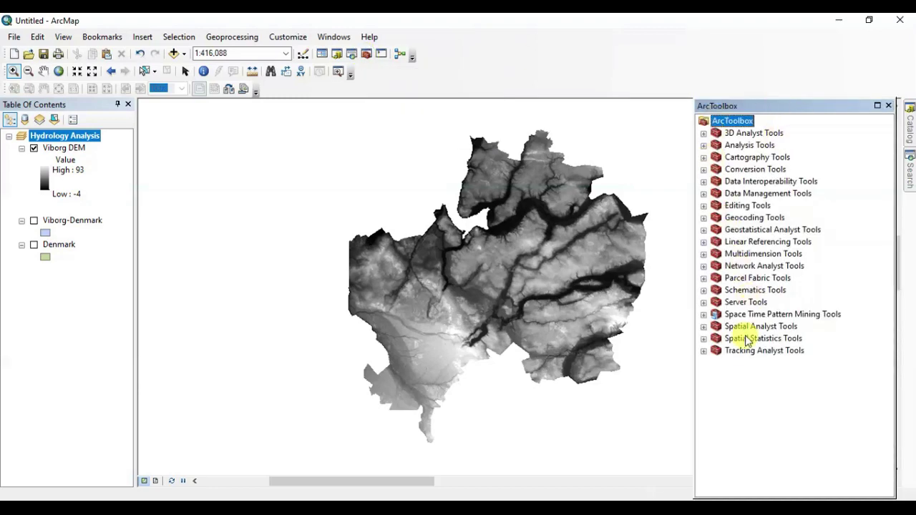
- Run the Hydrology Fill tool on Viborg DEM with the output raster named Fill
click(705, 327)
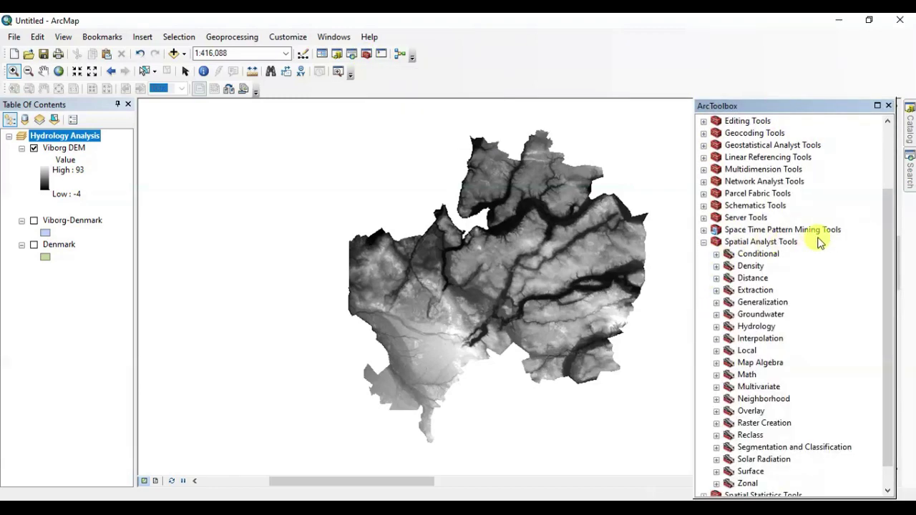
drag(885, 231, 898, 313)
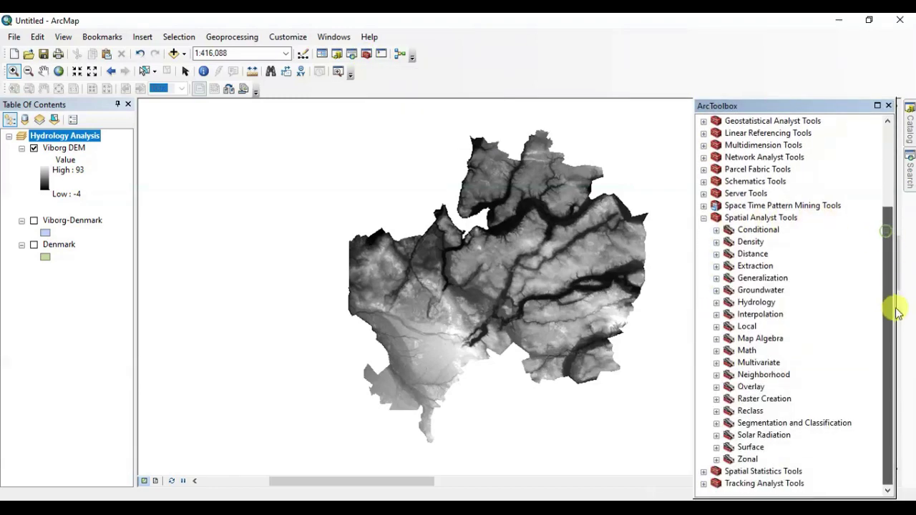
click(716, 302)
double_click(755, 327)
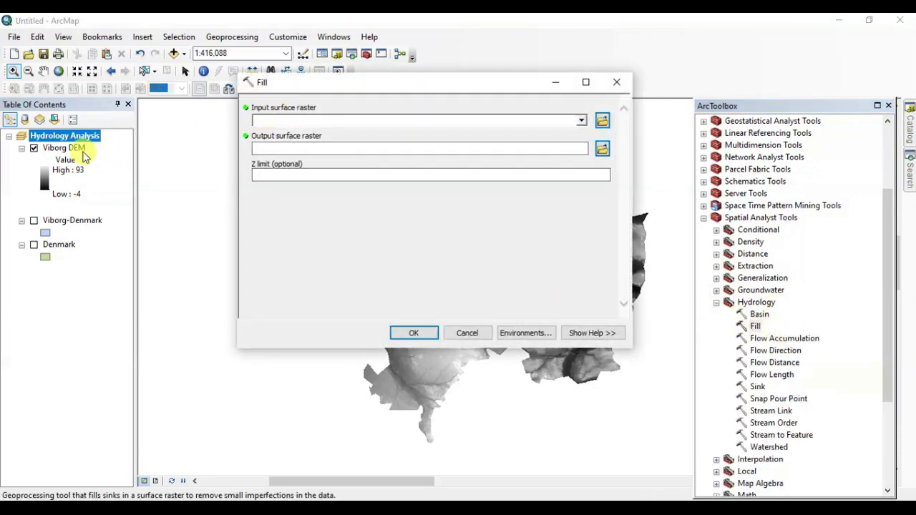
drag(66, 147, 382, 117)
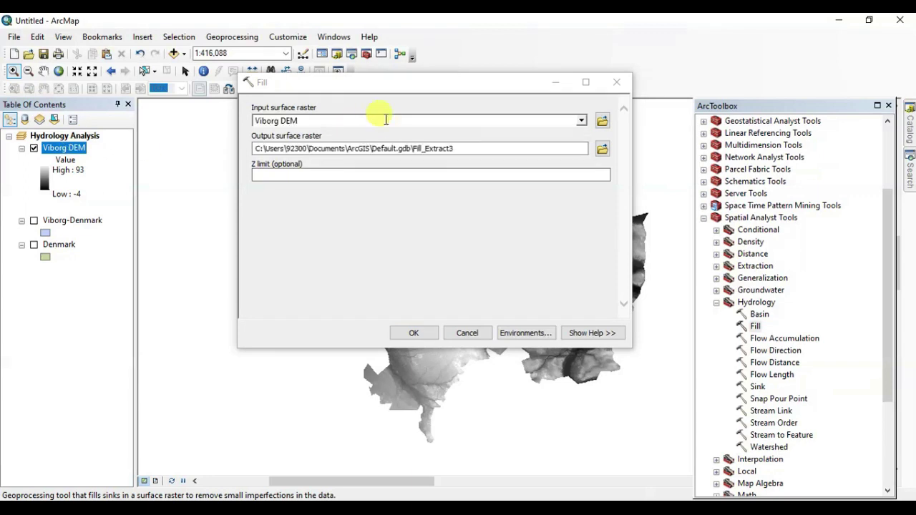
drag(455, 148, 433, 148)
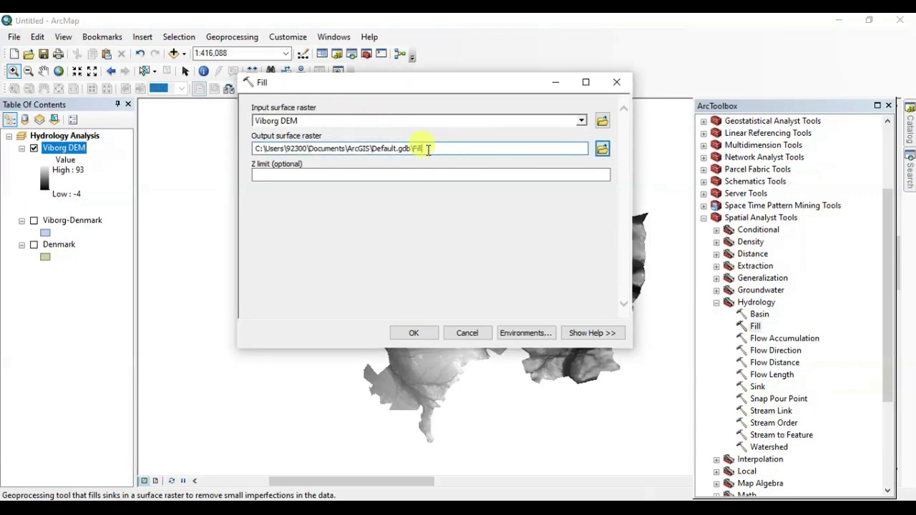
text(Fill)
click(415, 334)
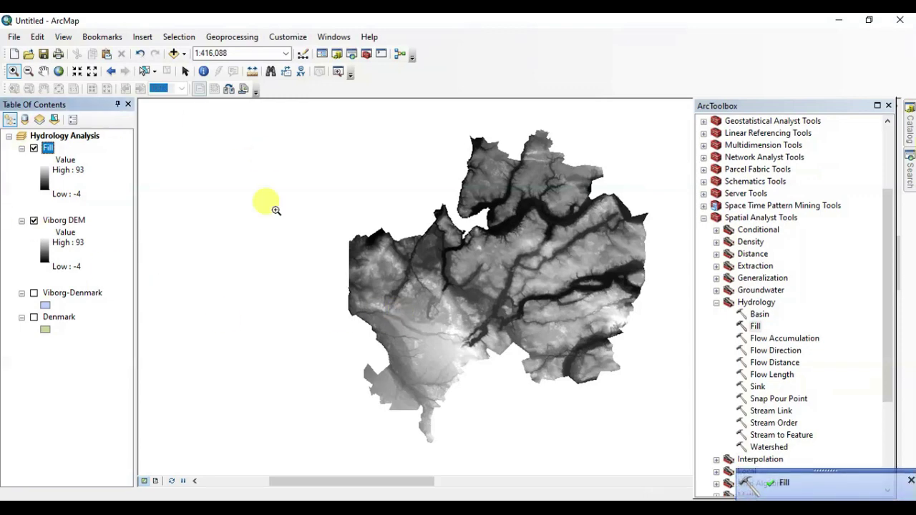
- Hide Viborg DEM, run Flow Direction on Fill with edge cells forced outward, then hide Fill
click(34, 222)
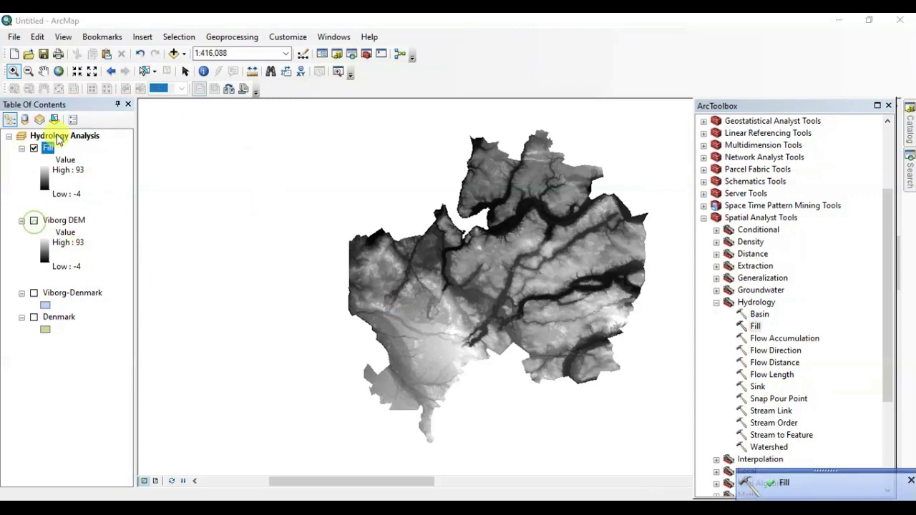
double_click(771, 353)
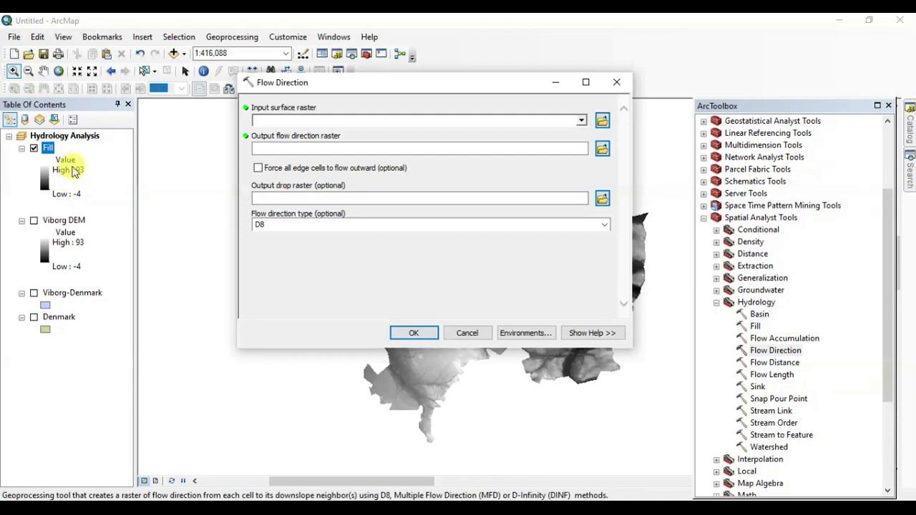
drag(52, 154, 296, 120)
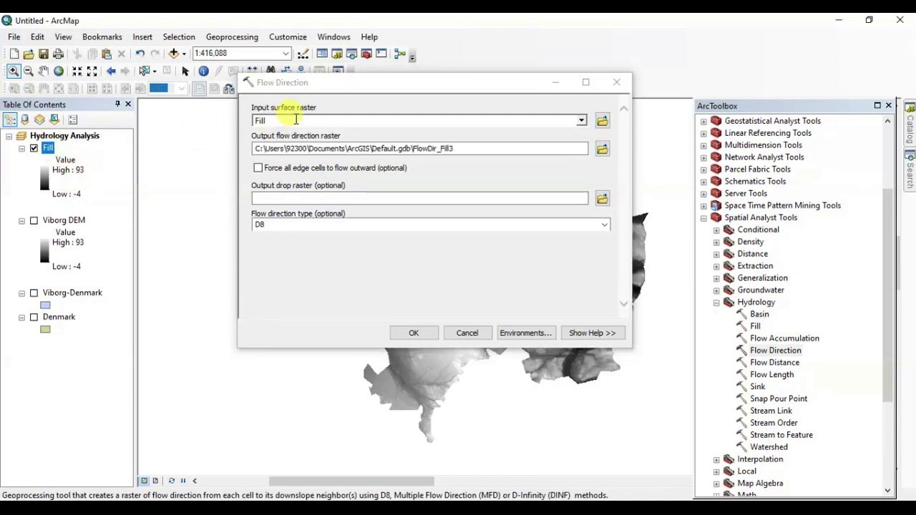
click(258, 168)
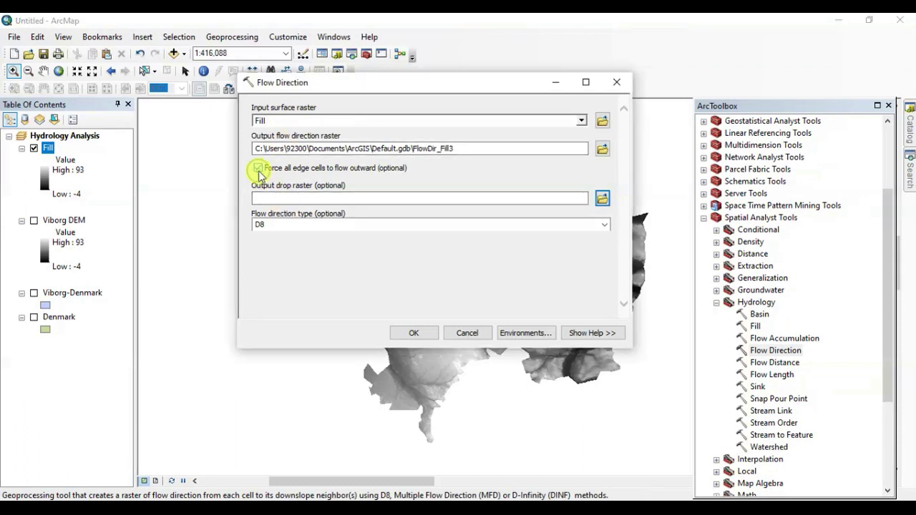
click(412, 332)
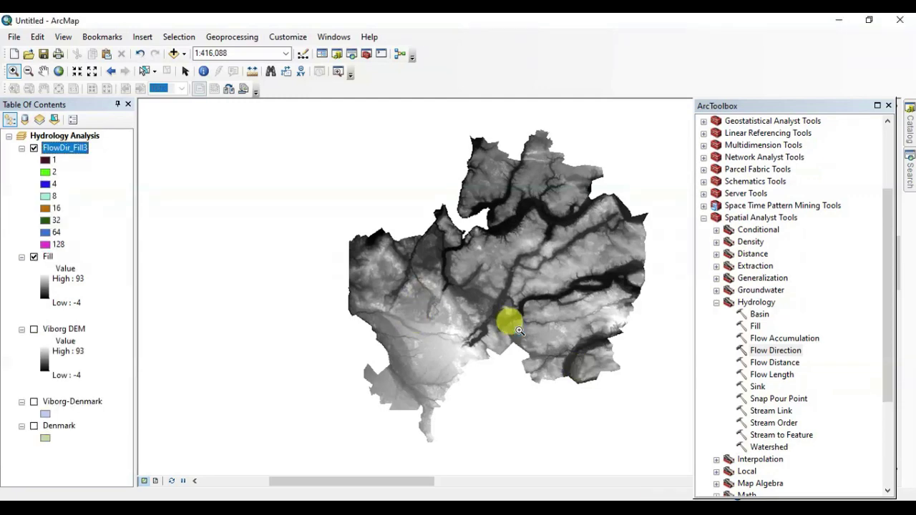
click(34, 257)
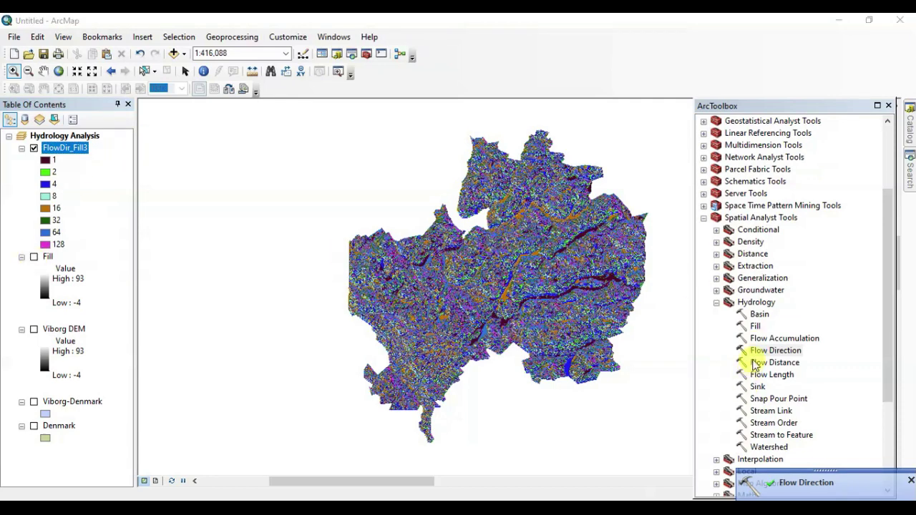
- Run Flow Accumulation on FlowDir_Fill3 with INTEGER output type, naming the result FlowAcc
double_click(764, 340)
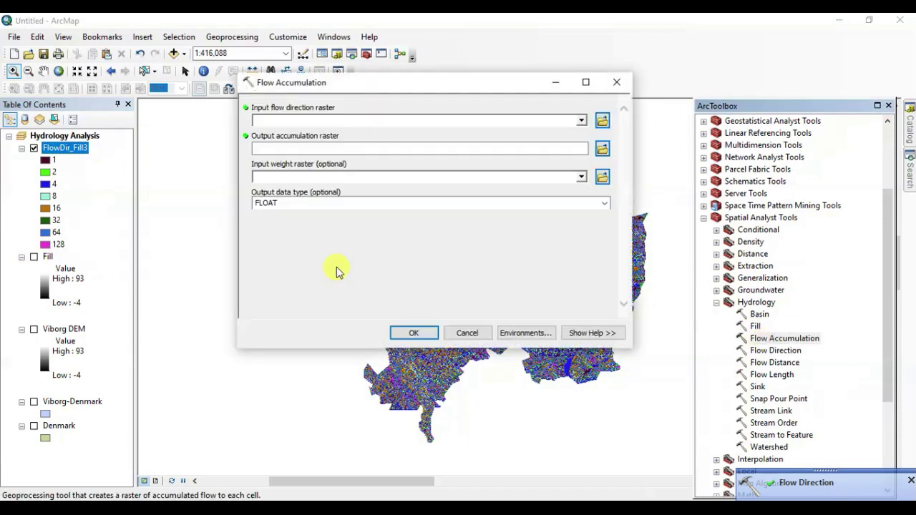
drag(74, 151, 288, 120)
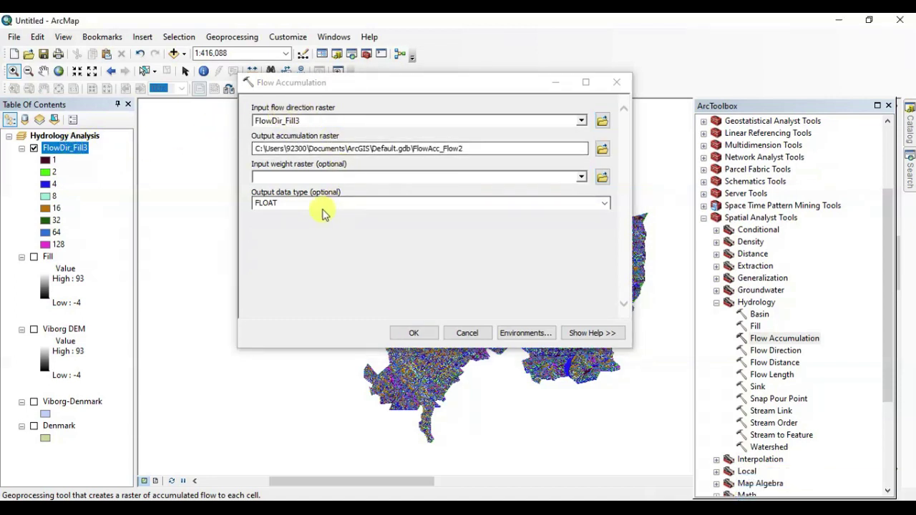
click(604, 203)
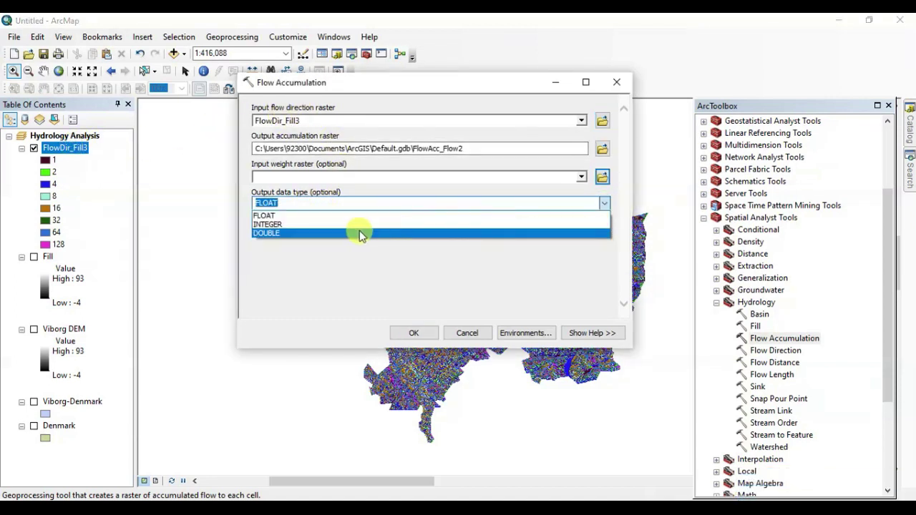
click(338, 223)
drag(521, 148, 445, 148)
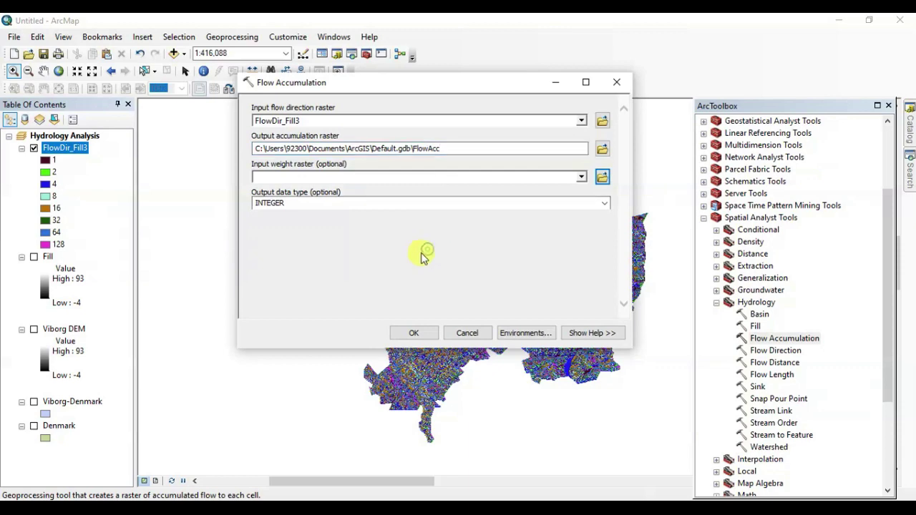
click(415, 334)
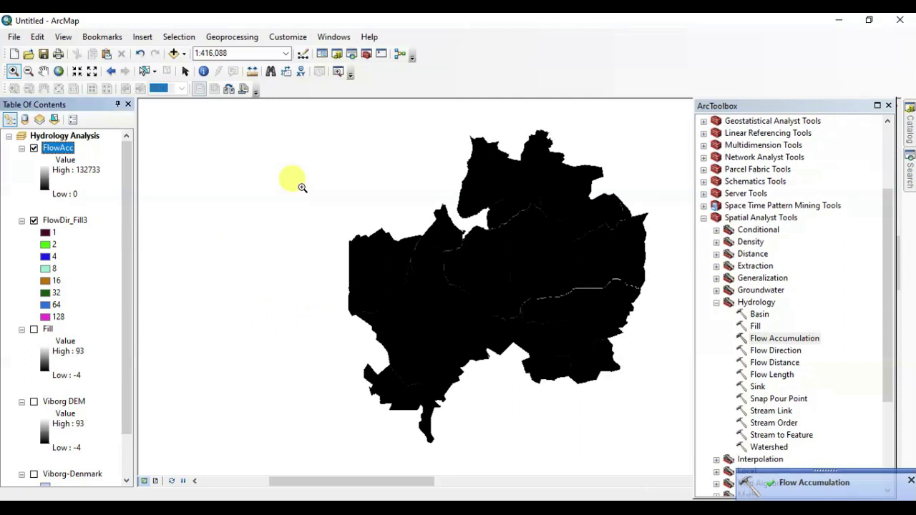
- Set the FlowAcc symbology stretch type to Histogram Equalize so stream channels show white
click(41, 179)
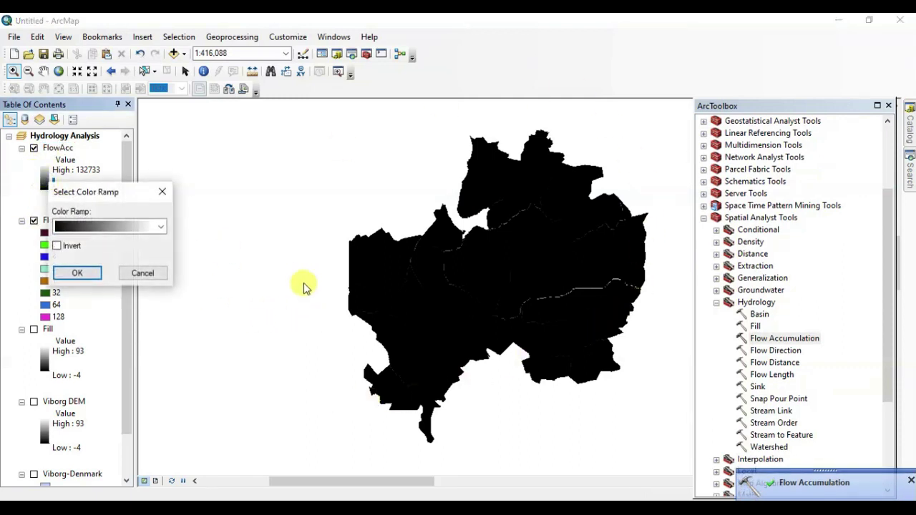
click(162, 198)
key(Return)
double_click(60, 149)
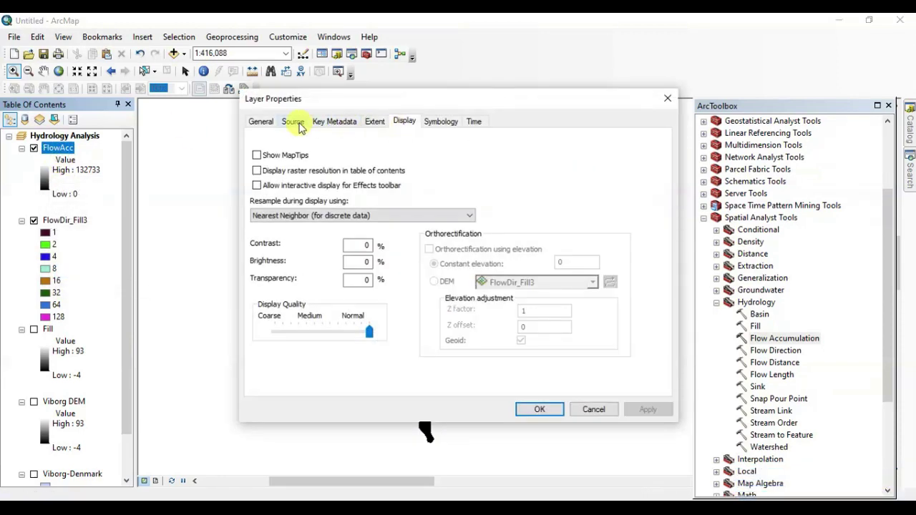
click(439, 122)
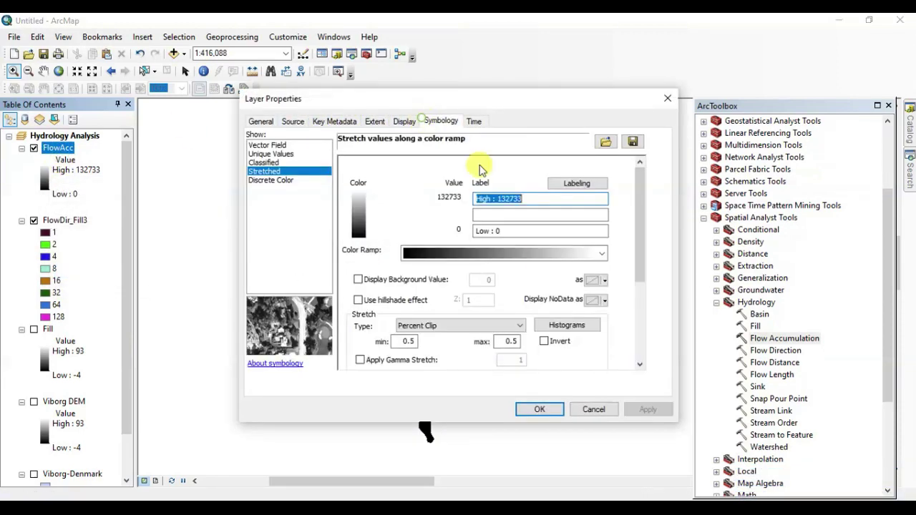
click(509, 326)
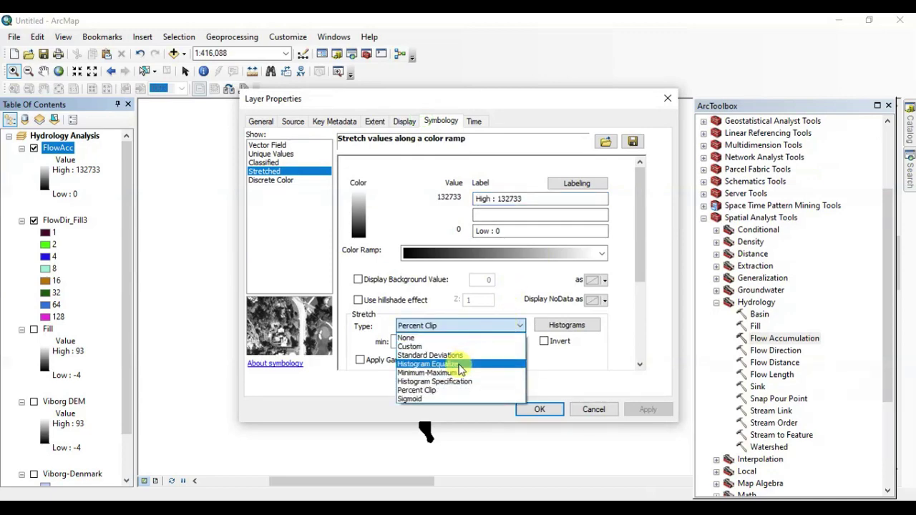
click(459, 365)
click(544, 411)
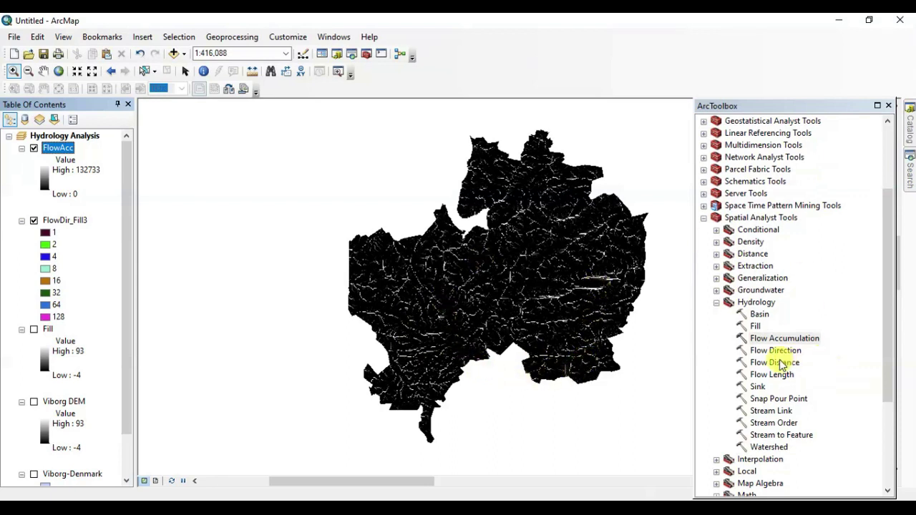
click(718, 230)
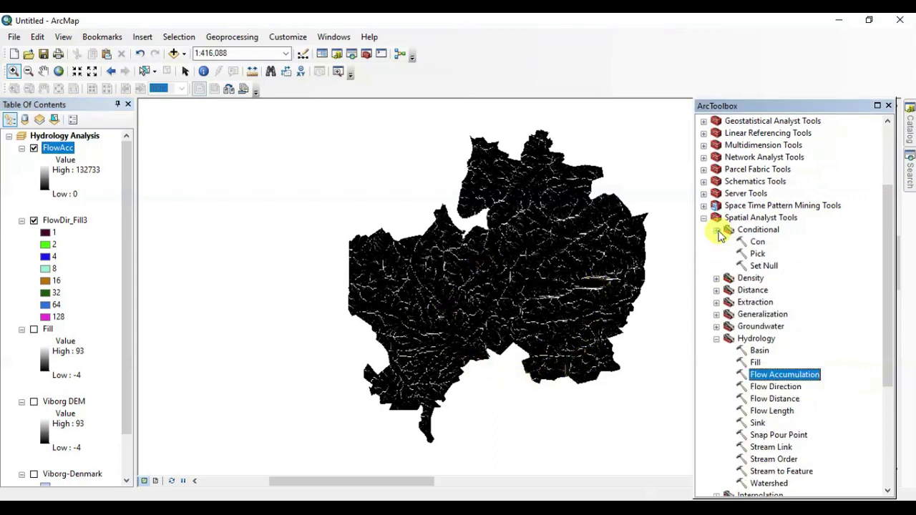
- Run Con with FlowDir_Fill3 as condition and FlowAcc as true and false rasters, producing Con_FlowDir_2
double_click(757, 242)
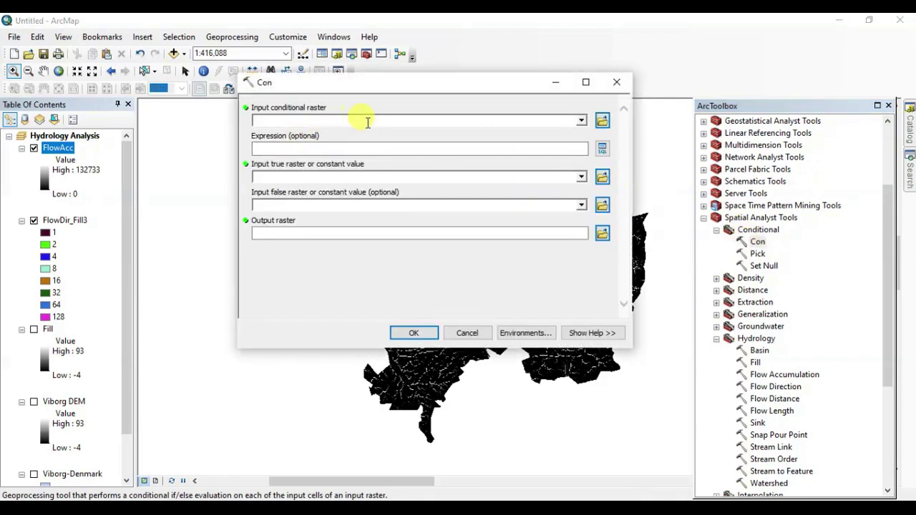
drag(72, 219, 297, 121)
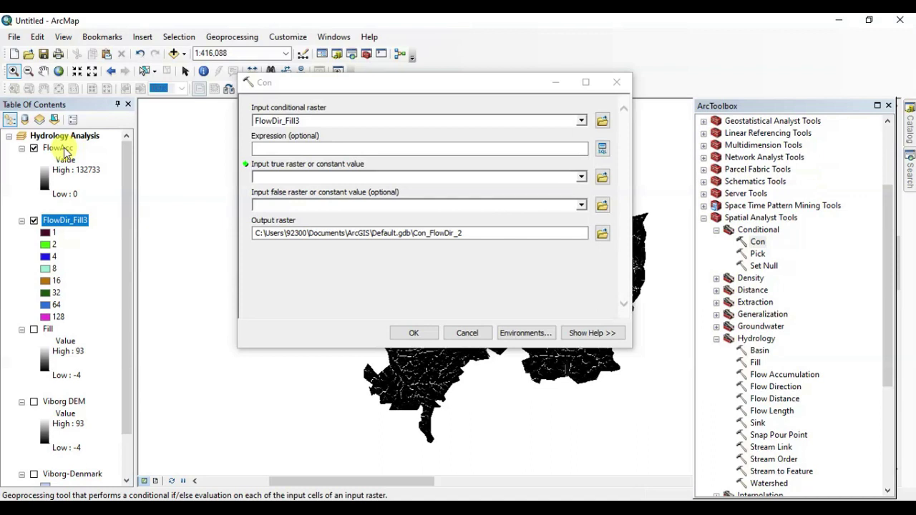
drag(66, 151, 301, 181)
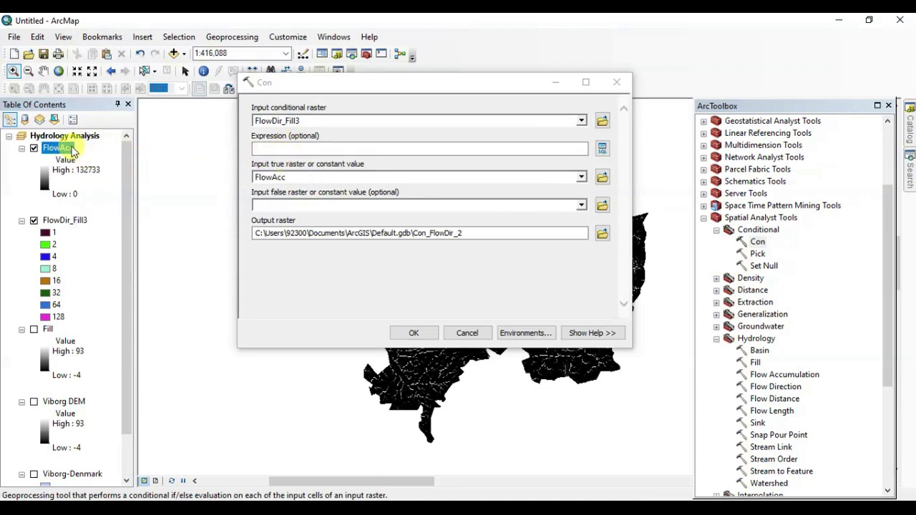
drag(63, 148, 288, 204)
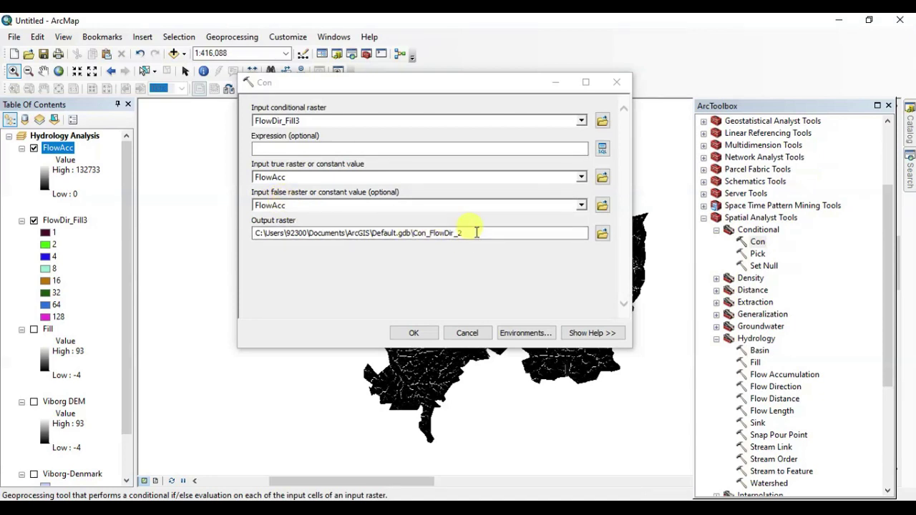
click(414, 335)
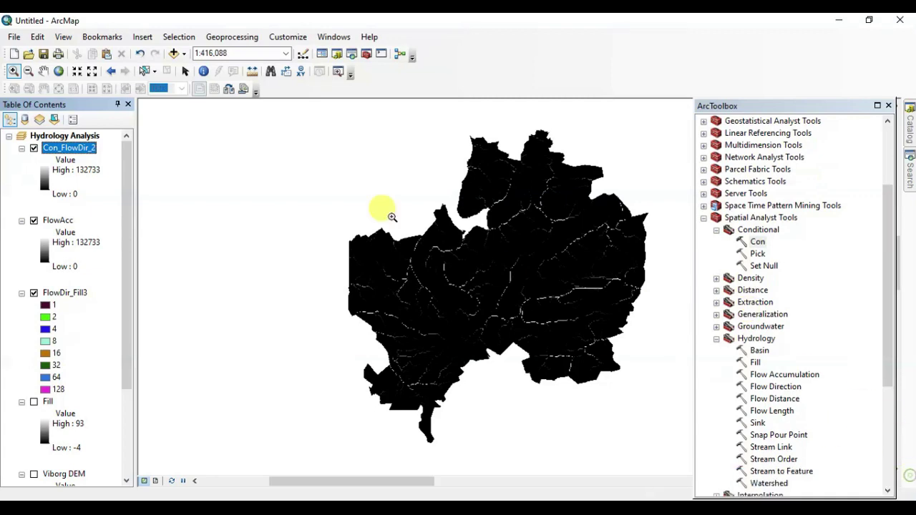
drag(377, 202, 570, 387)
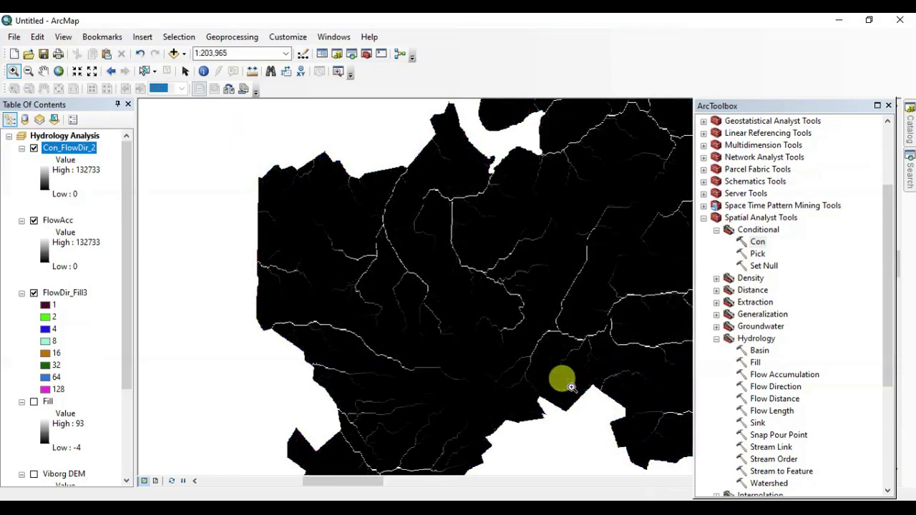
click(29, 71)
drag(275, 133, 557, 390)
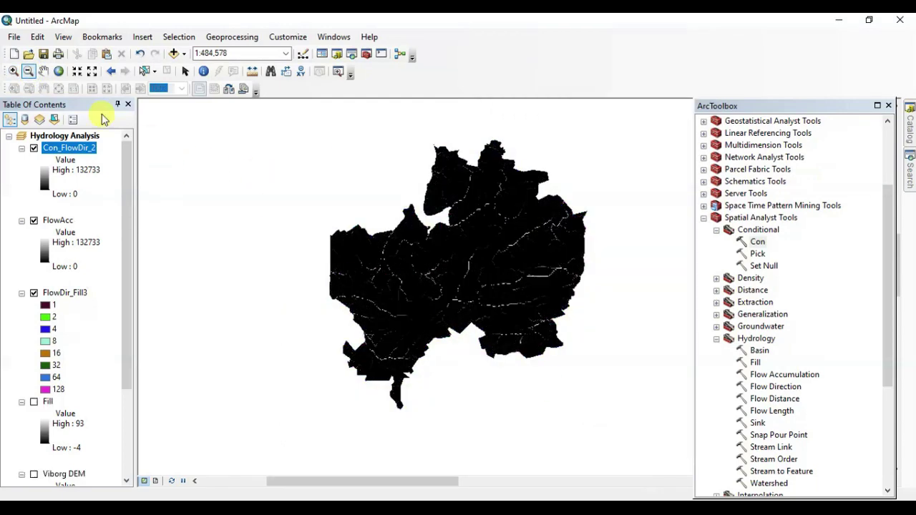
click(12, 72)
drag(302, 122, 620, 433)
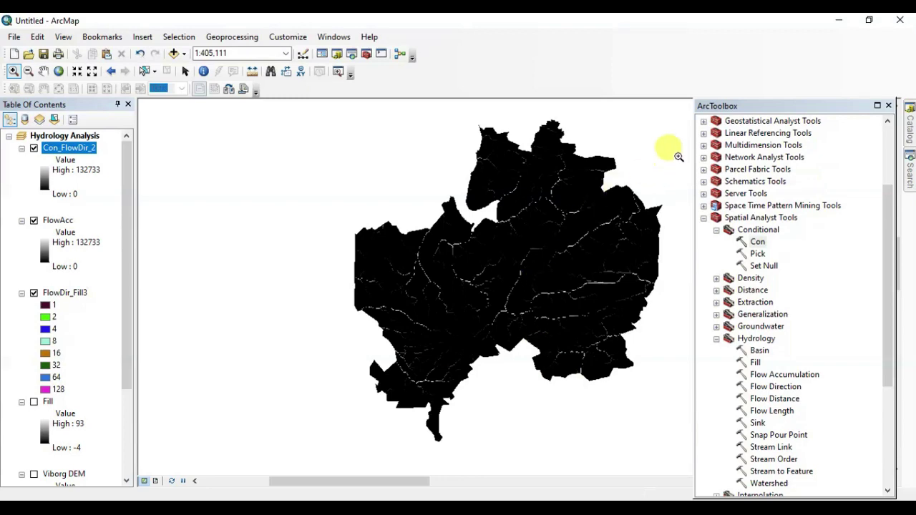
scroll(329, 446, up, 1)
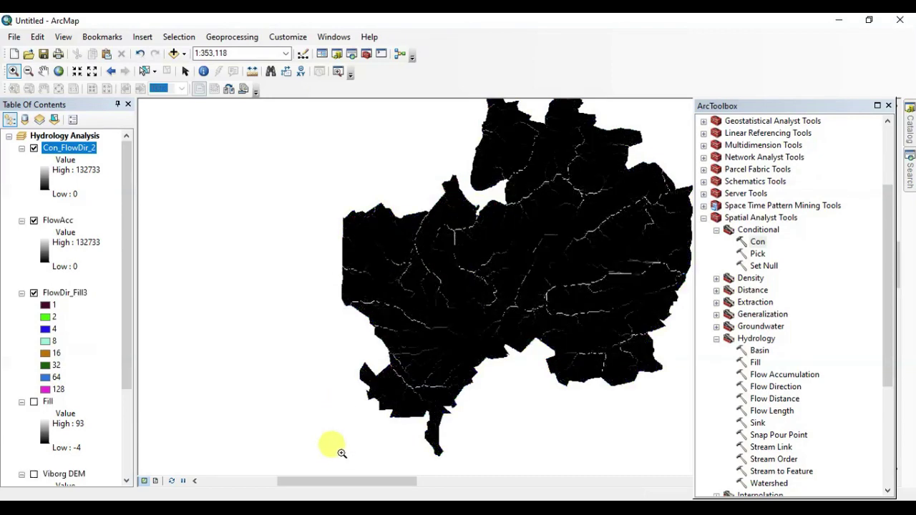
click(892, 282)
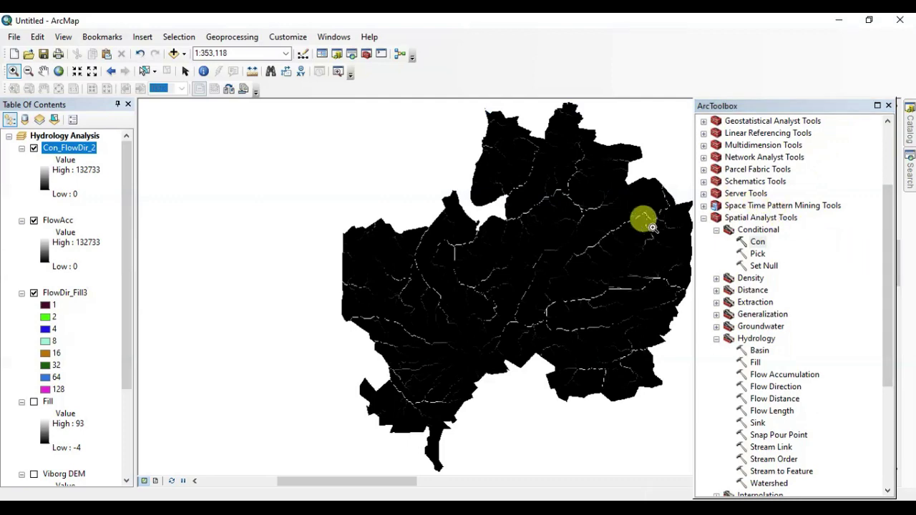
click(42, 71)
drag(442, 269, 381, 269)
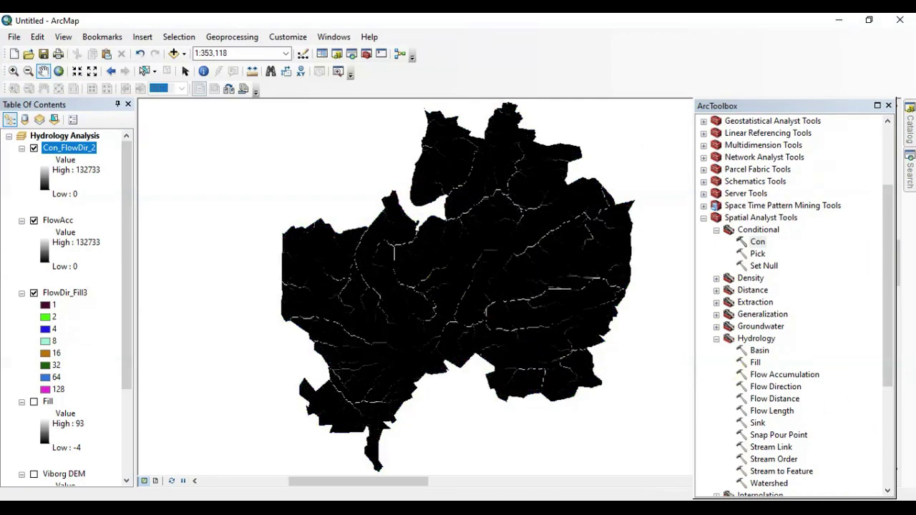
- Run Strahler Stream Order on Con_FlowDir_2 with FlowDir_Fill3 as flow direction, producing StreamO_Con_2
double_click(765, 460)
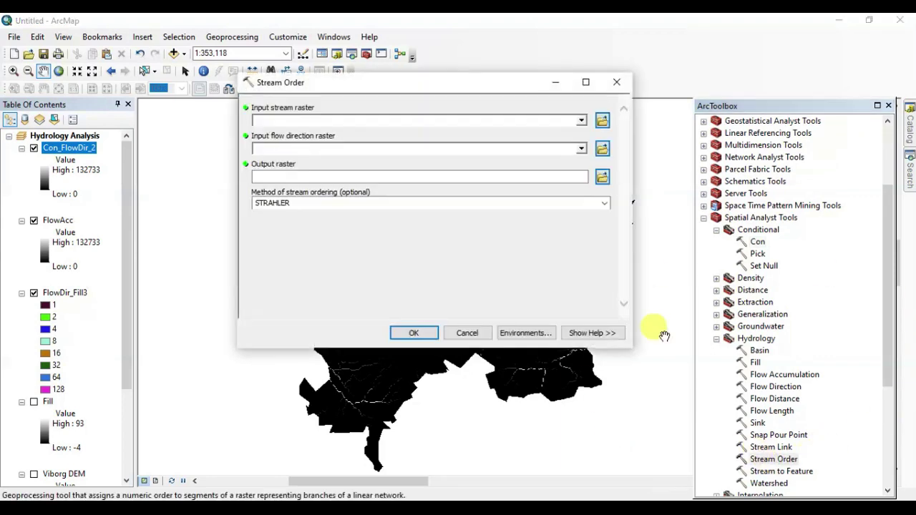
drag(83, 155, 304, 123)
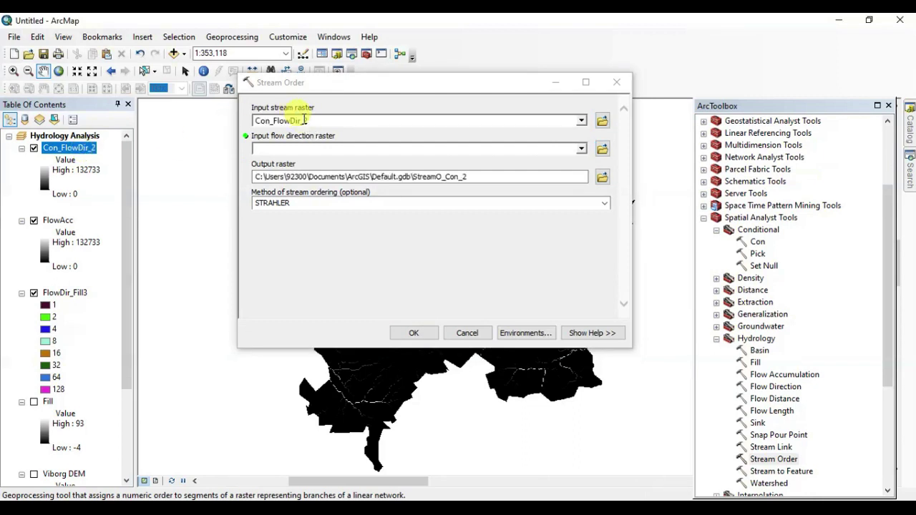
drag(65, 299, 286, 153)
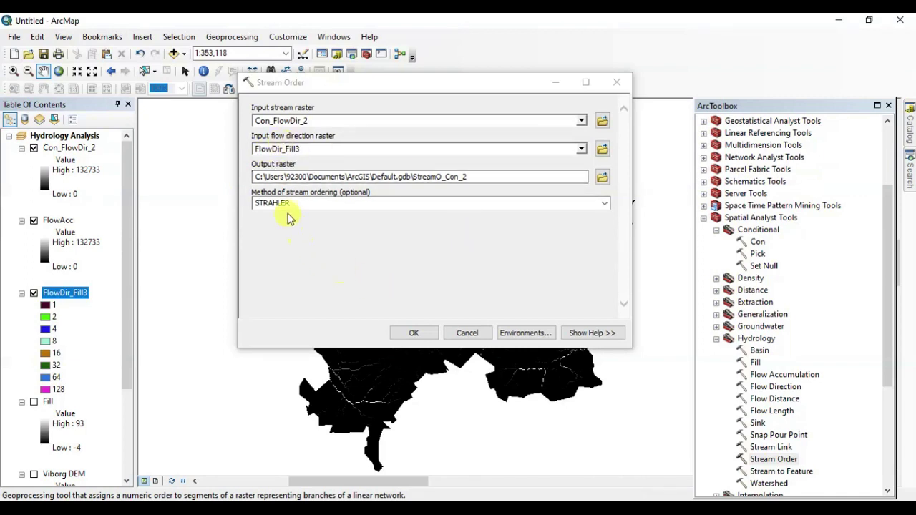
click(417, 333)
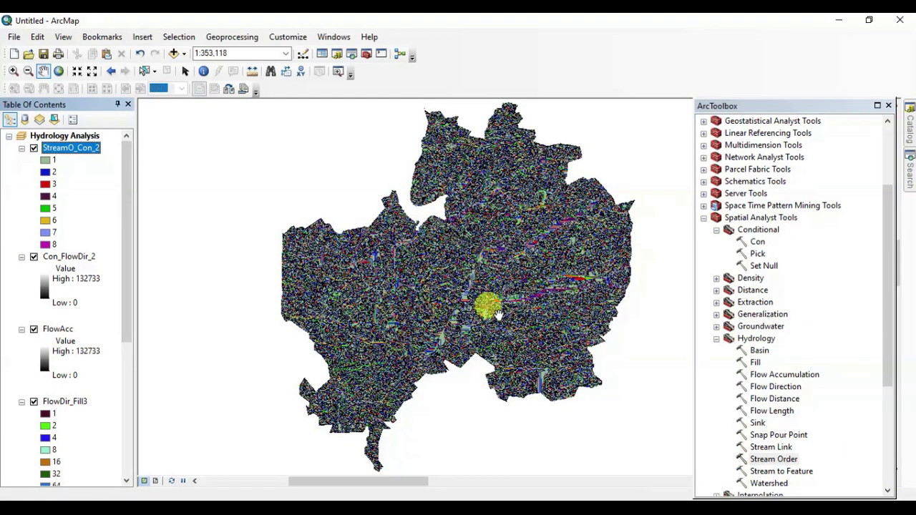
- Convert StreamO_Con_2 to StreamT_StreamO3 polylines using FlowDir_Fill3, keeping Simplify polylines
click(763, 472)
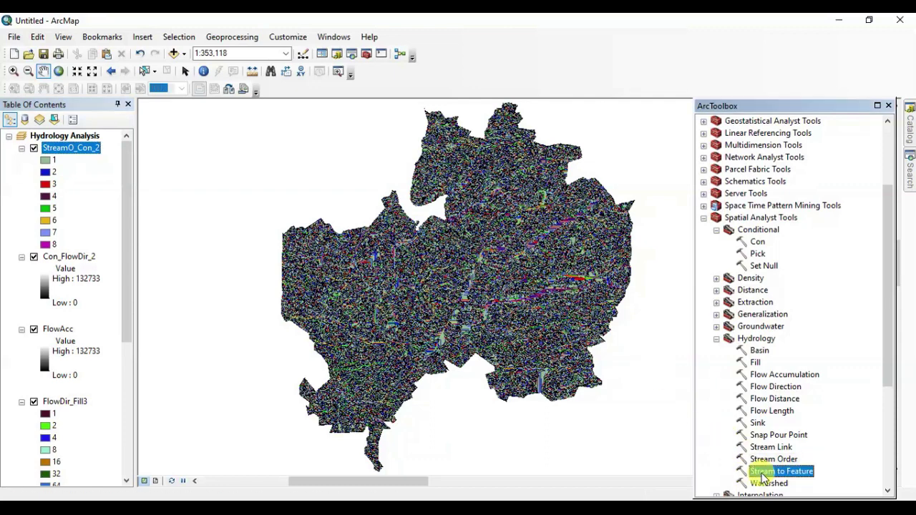
double_click(763, 474)
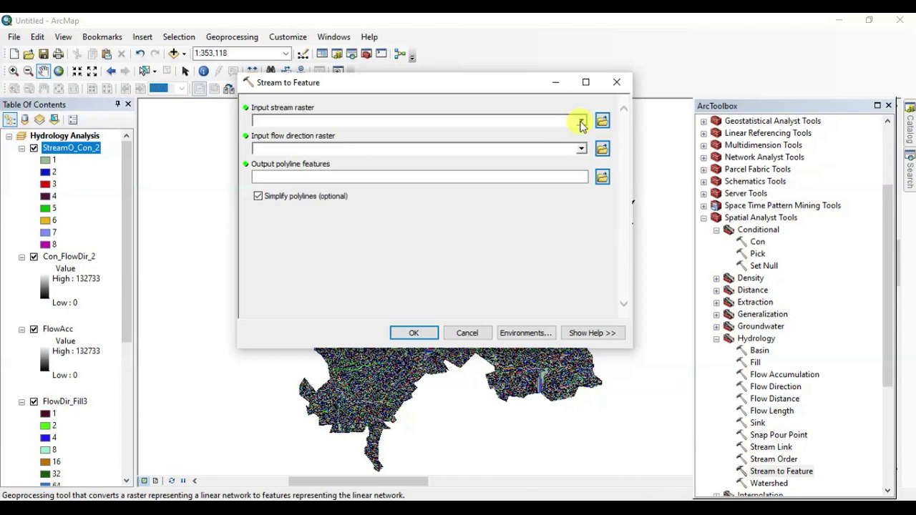
drag(77, 148, 293, 120)
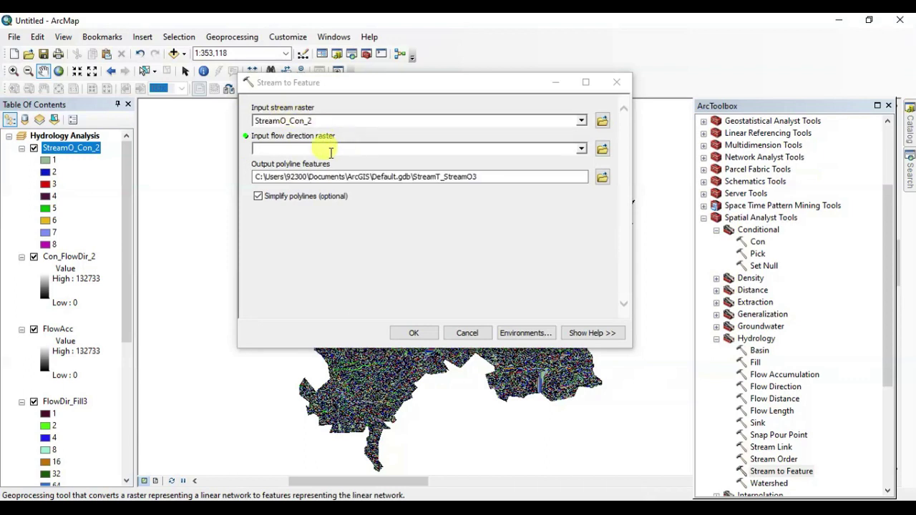
click(330, 150)
drag(64, 402, 313, 149)
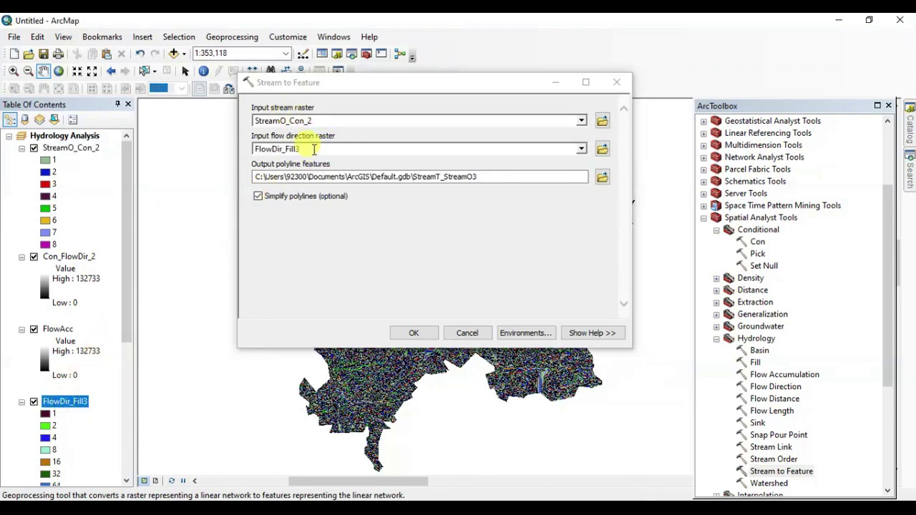
click(257, 199)
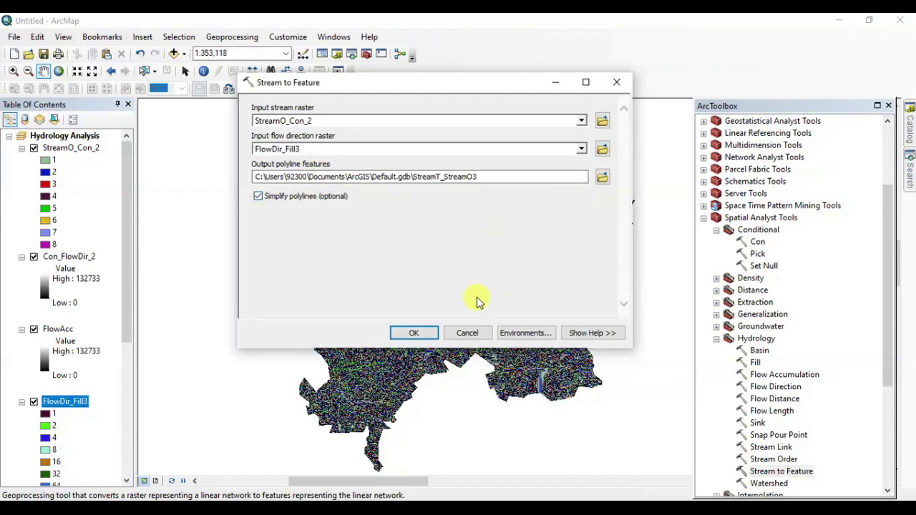
click(414, 333)
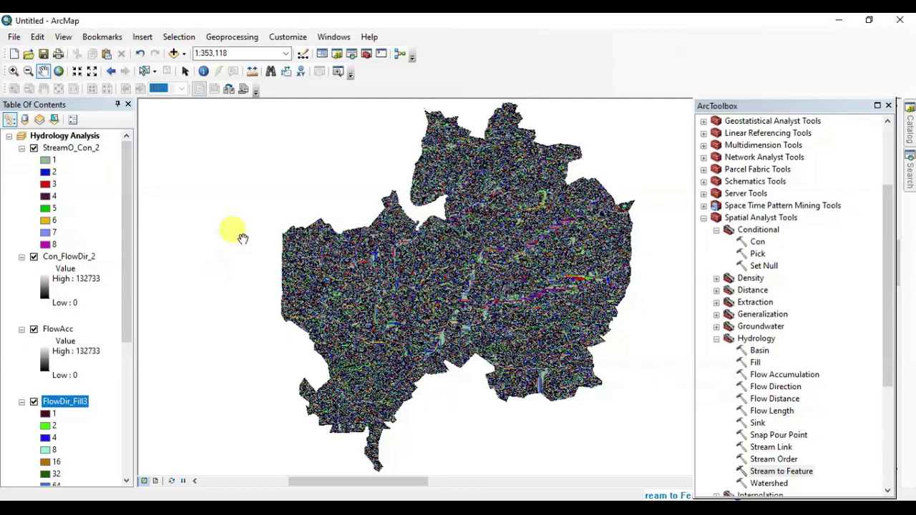
click(716, 230)
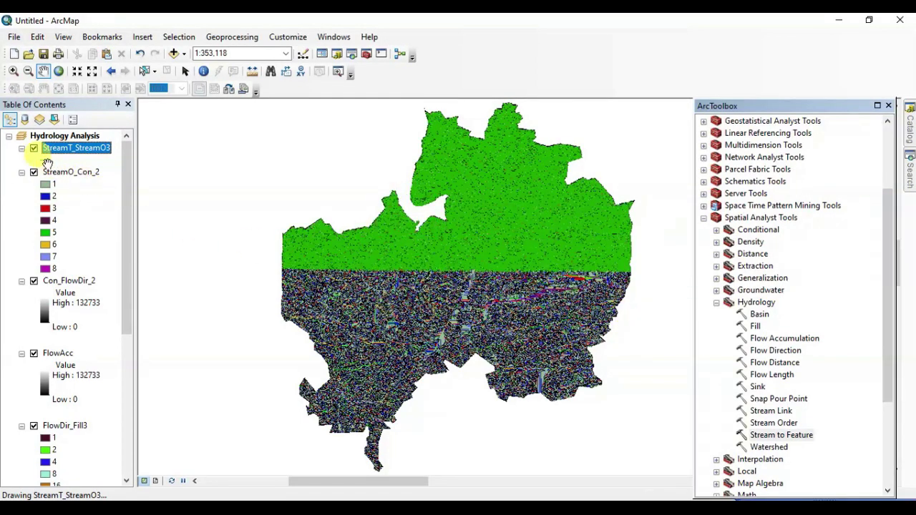
- Colour the StreamT_StreamO3 lines light blue and bring up that layer's Layer Properties
click(49, 160)
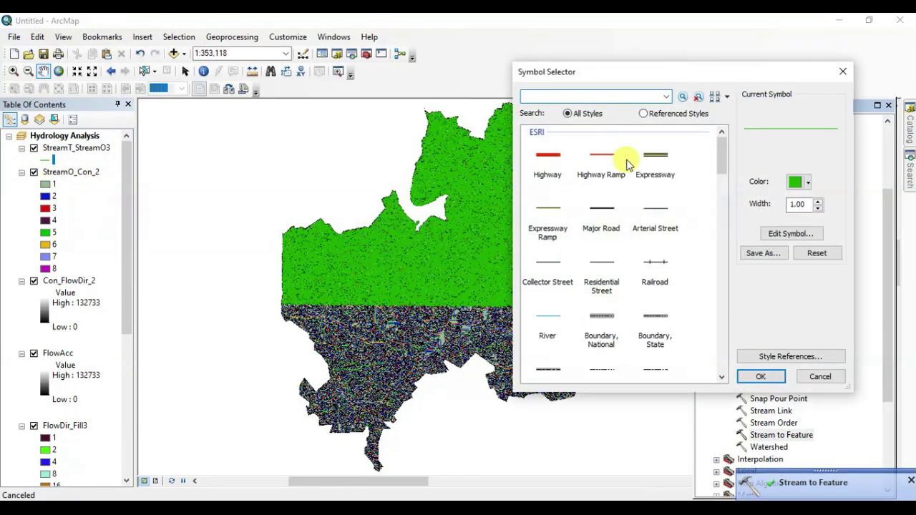
click(799, 183)
click(876, 240)
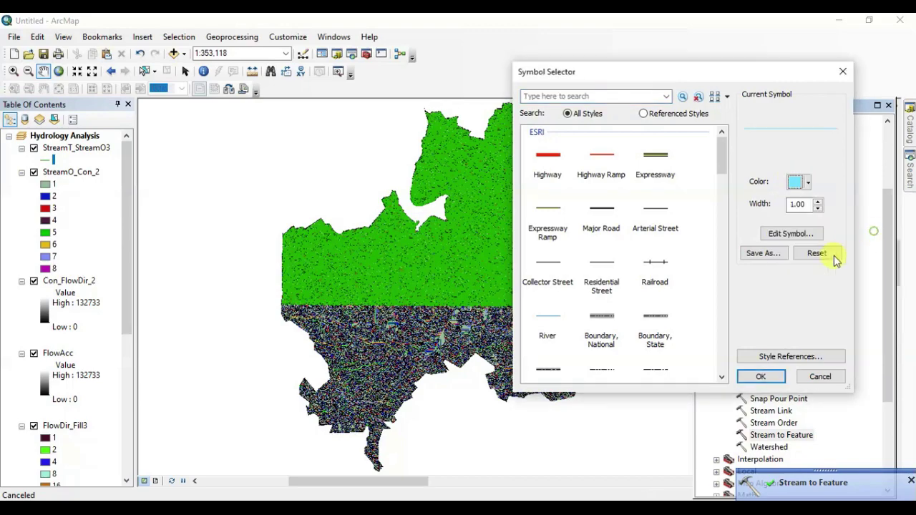
click(780, 380)
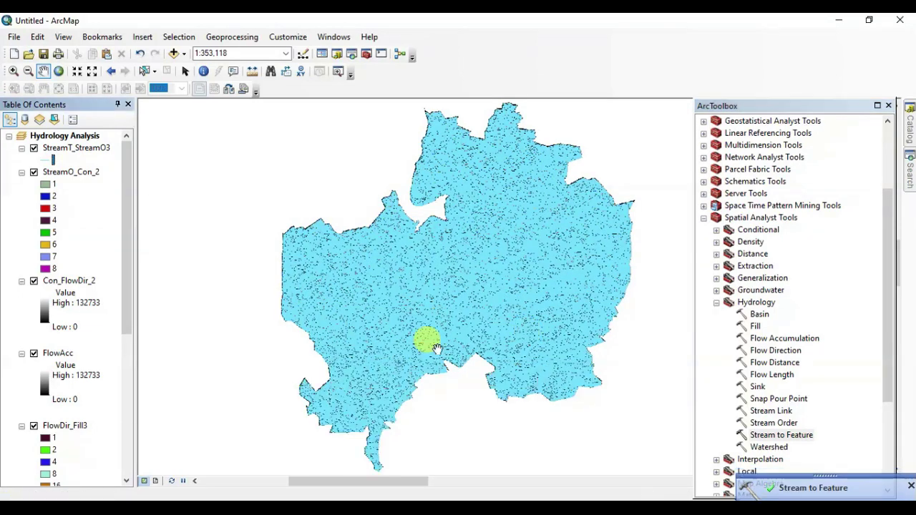
right_click(65, 148)
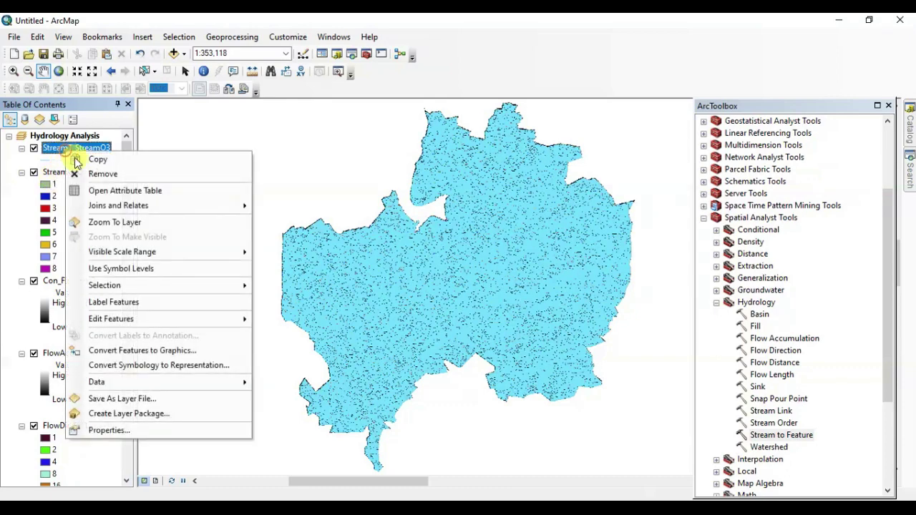
click(104, 430)
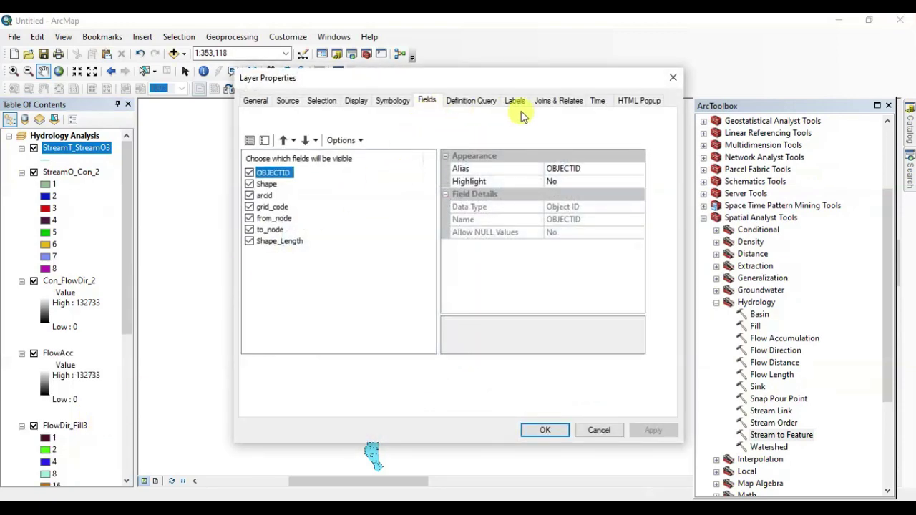
- On the Definition Query tab, begin a Query Builder expression with the grid_code field and a not-equal comparison
click(477, 106)
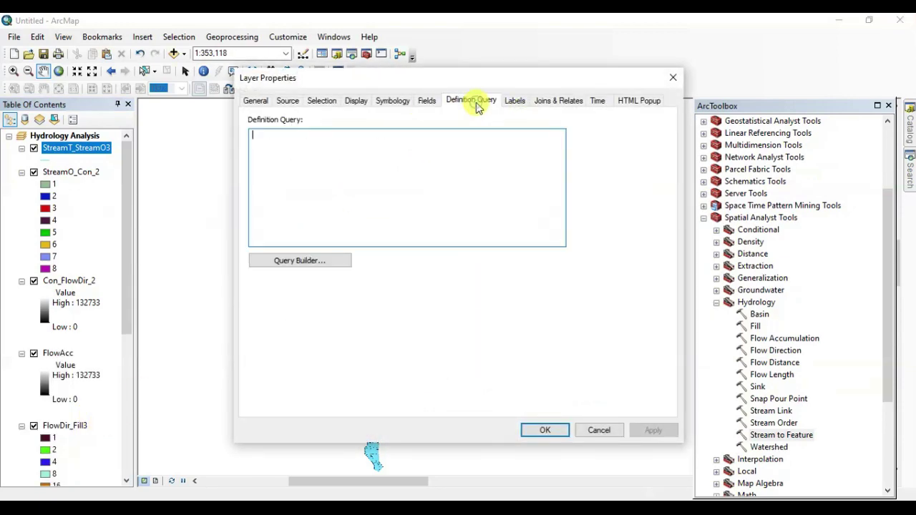
click(309, 261)
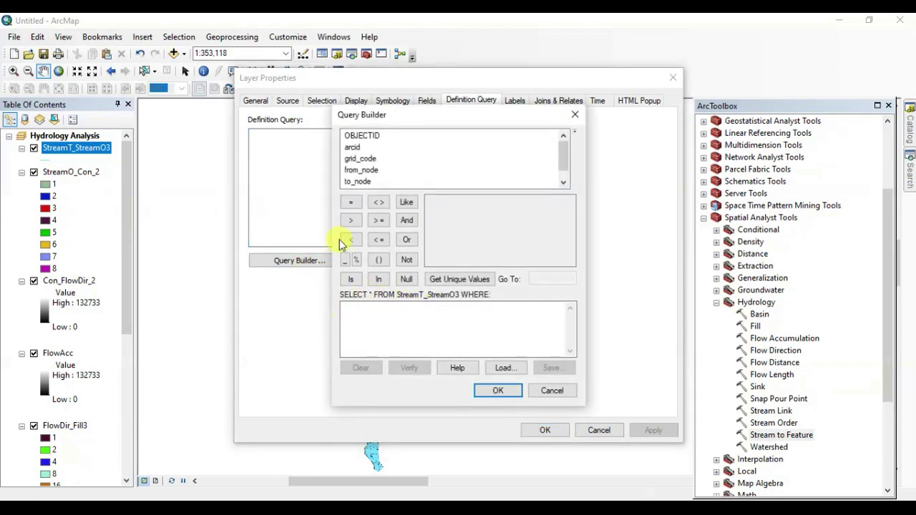
double_click(360, 158)
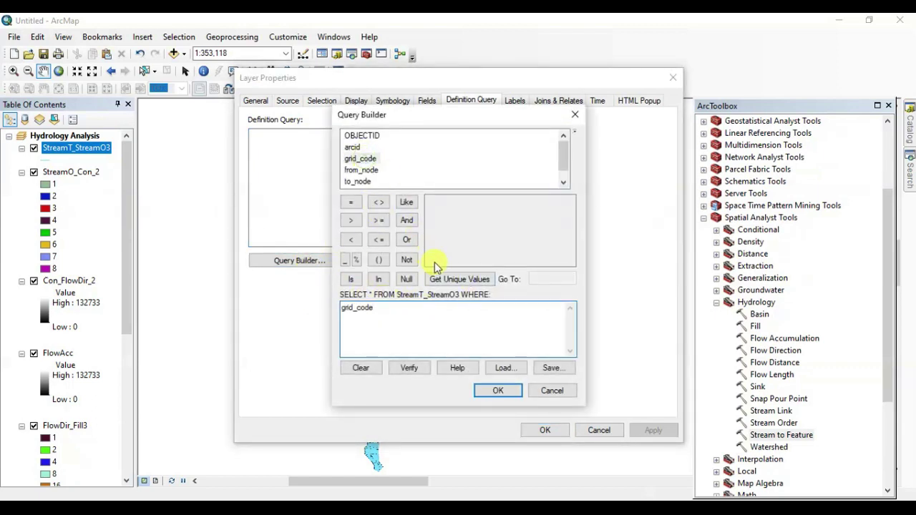
click(448, 280)
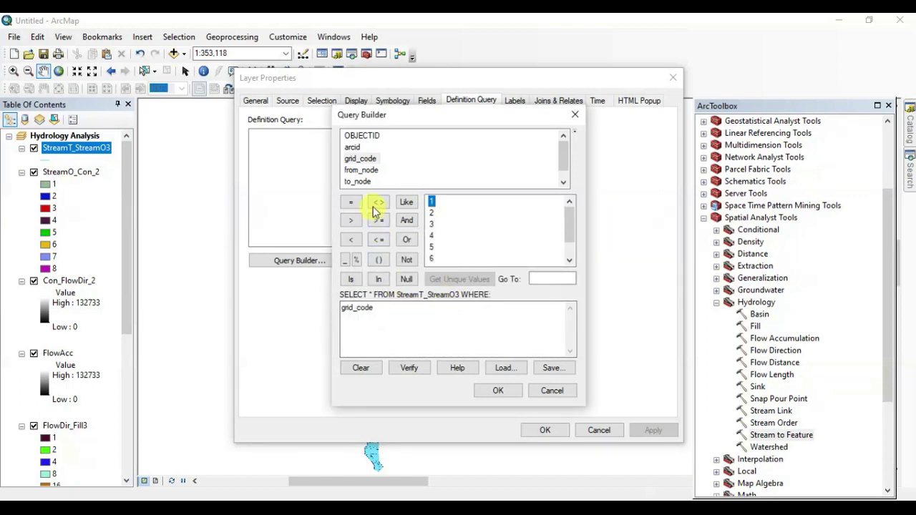
click(365, 308)
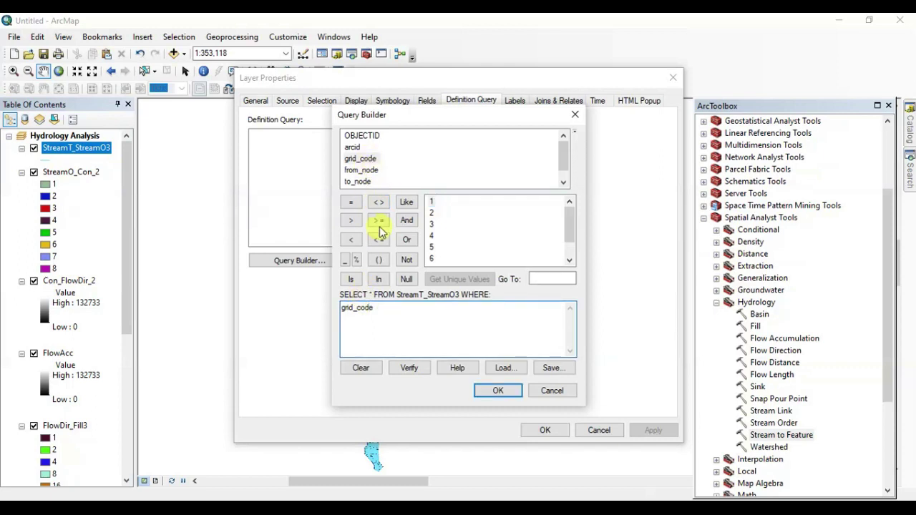
click(366, 159)
click(378, 203)
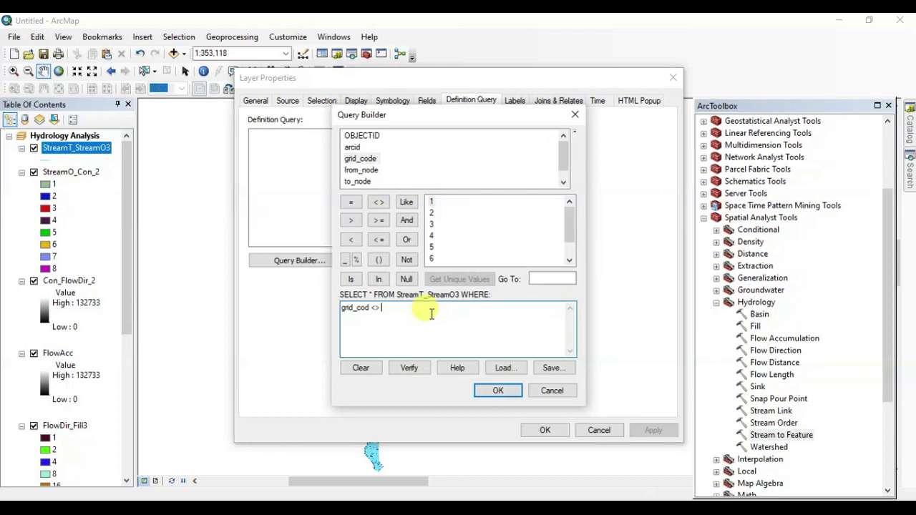
- Extend the expression with AND conditions excluding grid_code 2, 3 and 4, and accept it
click(407, 220)
click(379, 203)
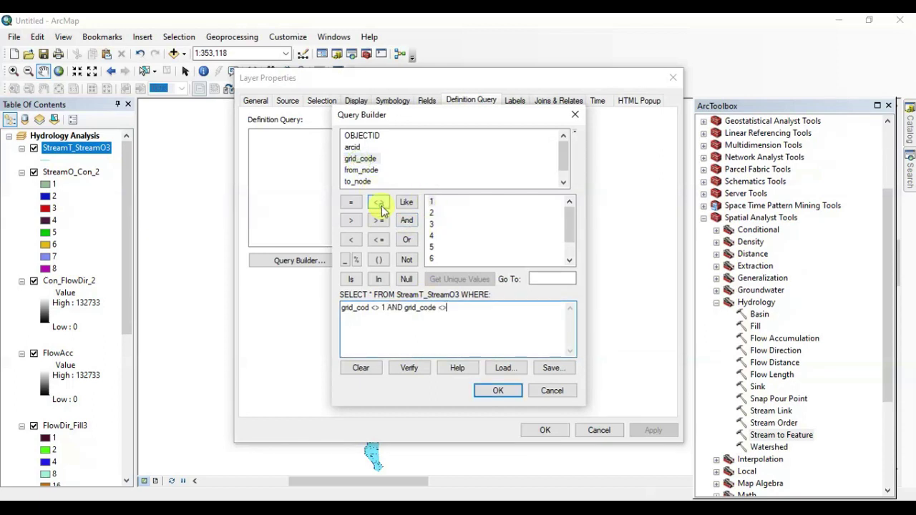
click(406, 220)
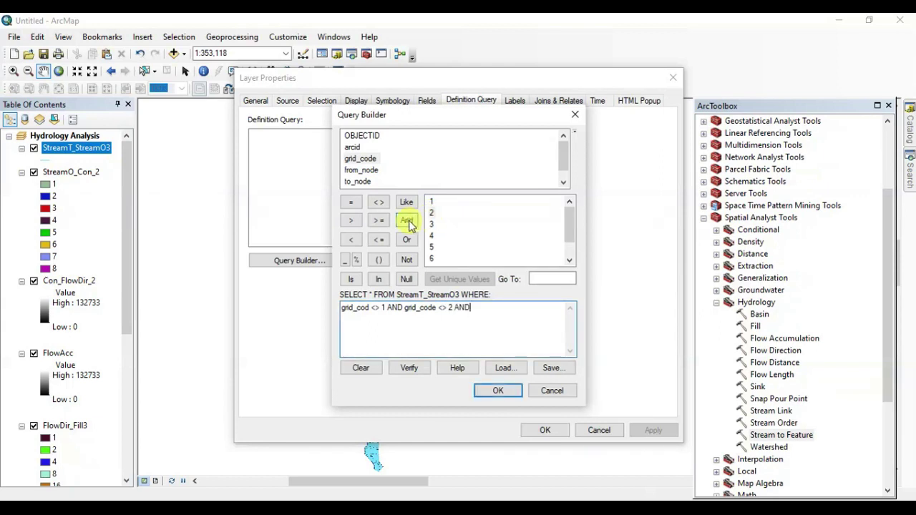
click(379, 202)
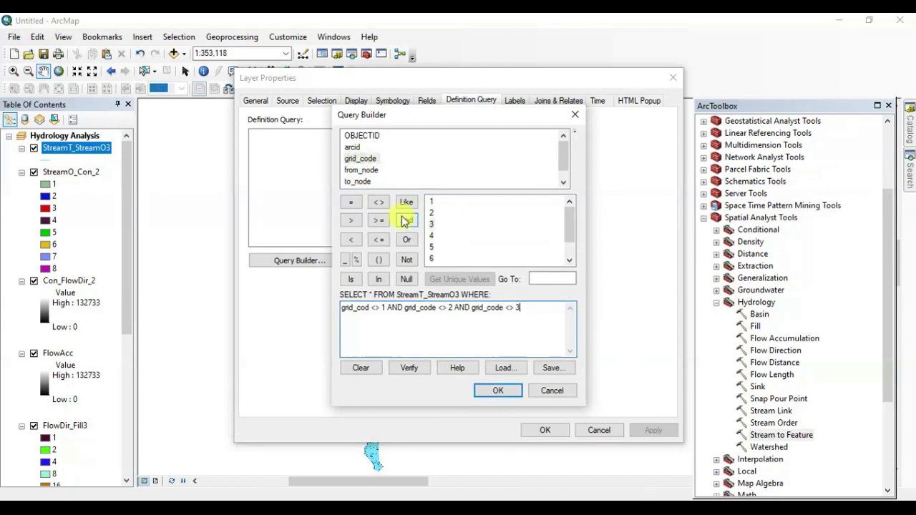
click(406, 220)
double_click(360, 159)
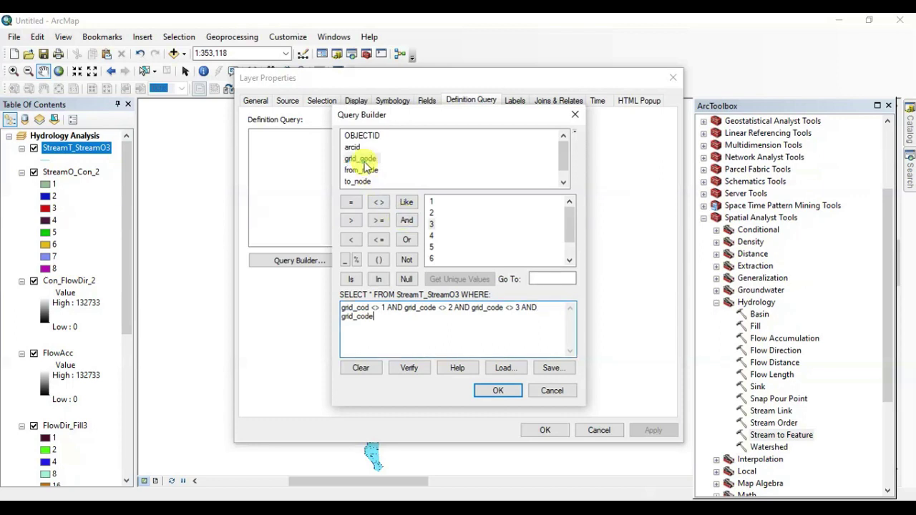
click(377, 203)
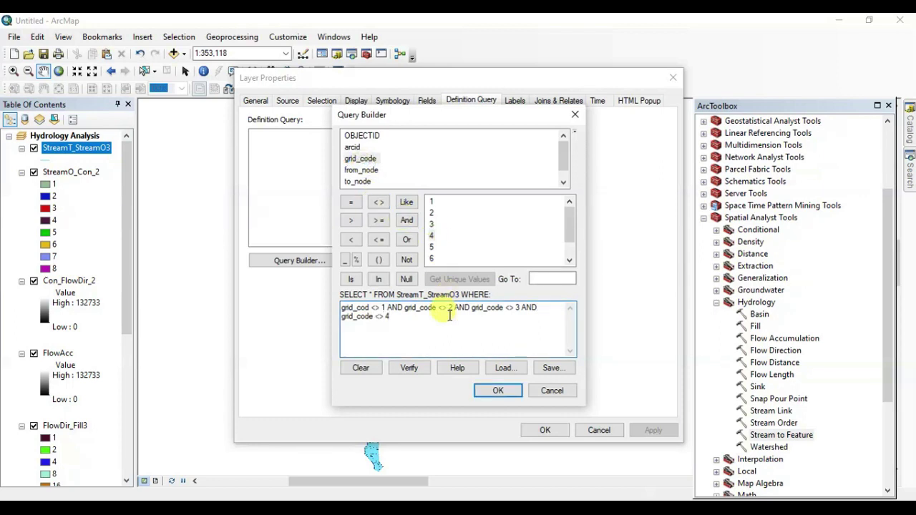
drag(399, 324, 343, 308)
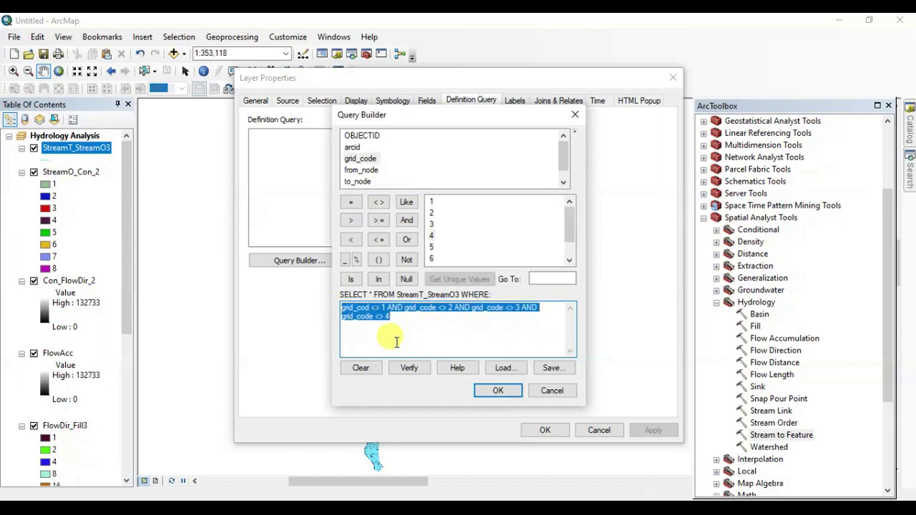
click(499, 391)
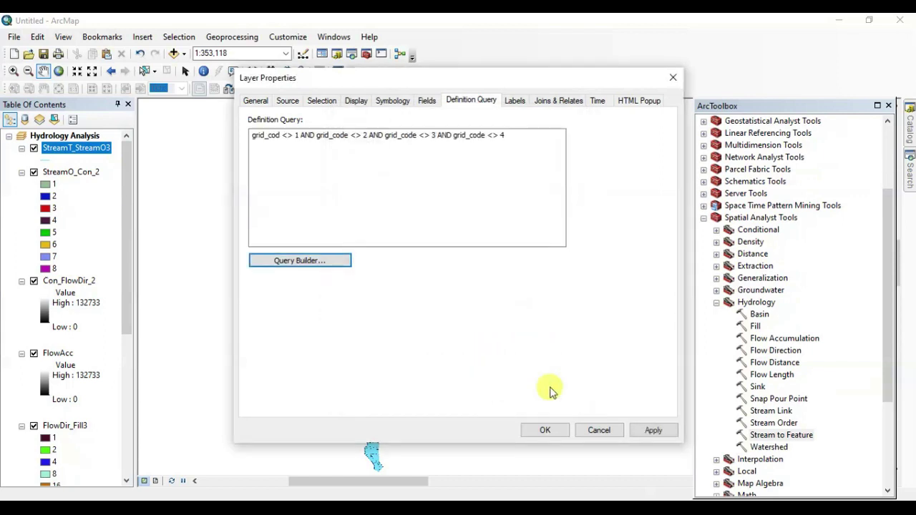
- Apply the definition query to StreamT_StreamO3 and recheck the expression in Query Builder
click(660, 431)
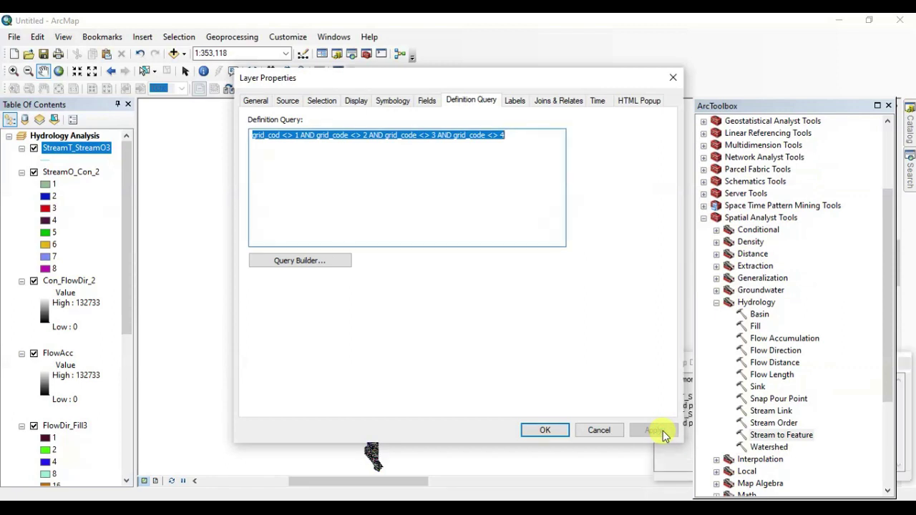
click(489, 179)
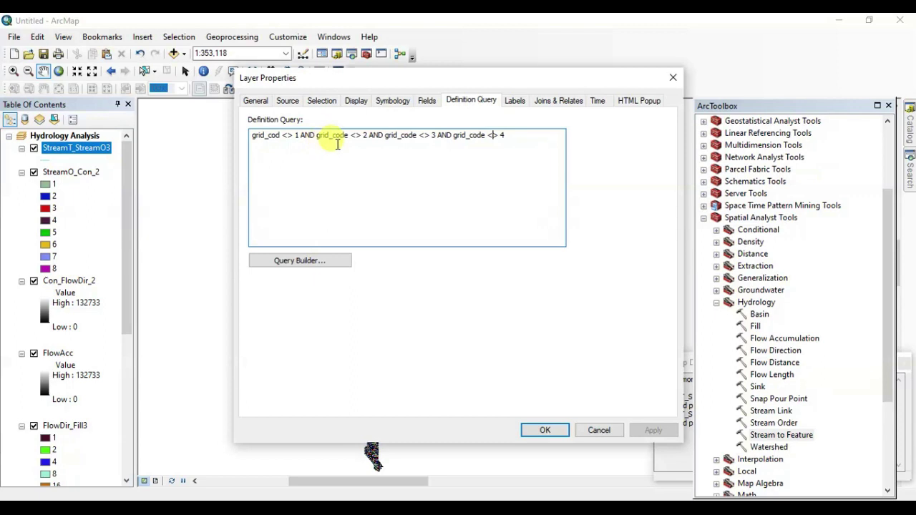
click(300, 261)
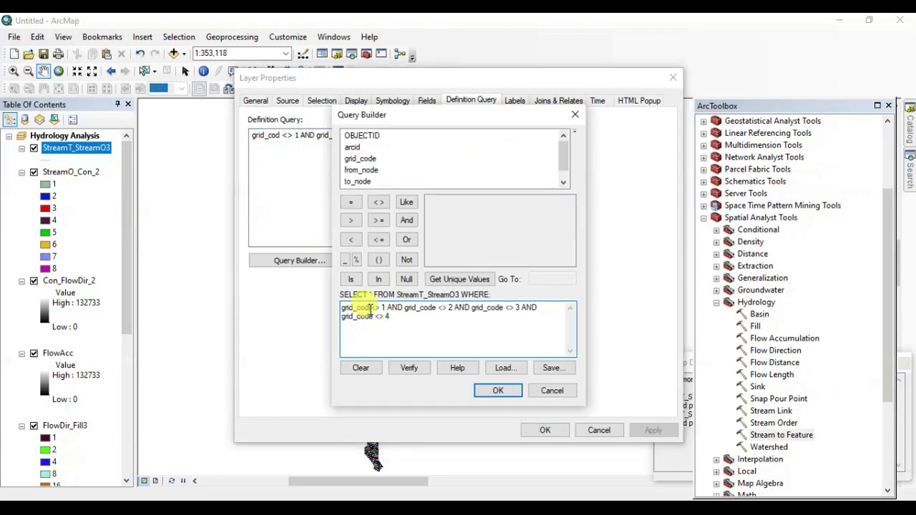
click(573, 116)
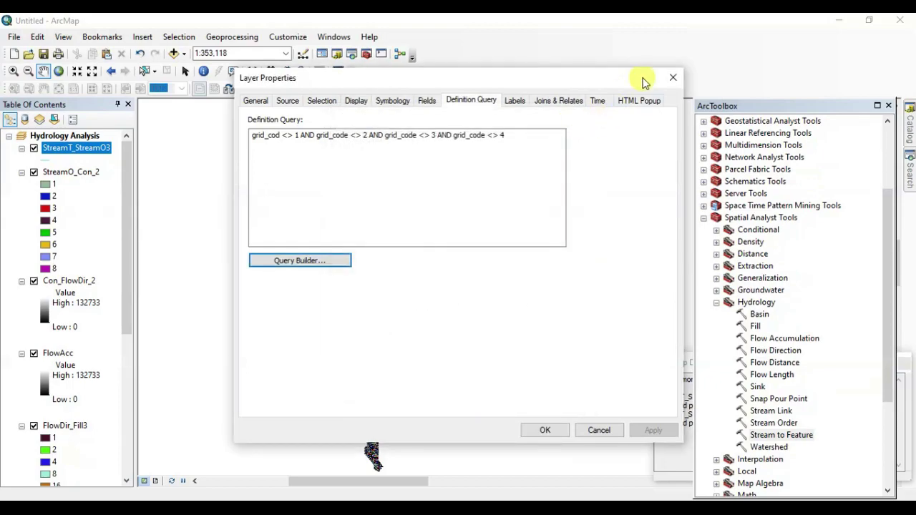
drag(642, 81, 523, 94)
- Fix 'grid_cod' to 'grid_code' in StreamT_StreamO3's definition query and apply it
click(429, 445)
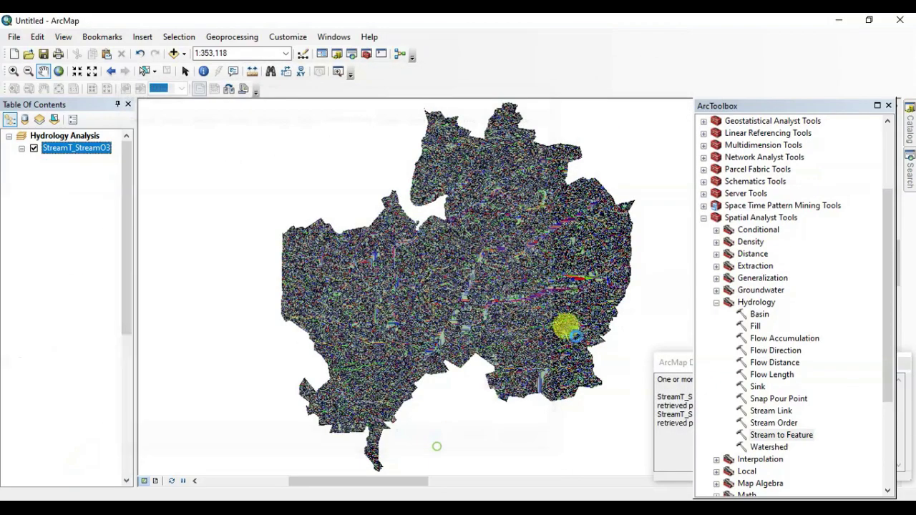
click(891, 106)
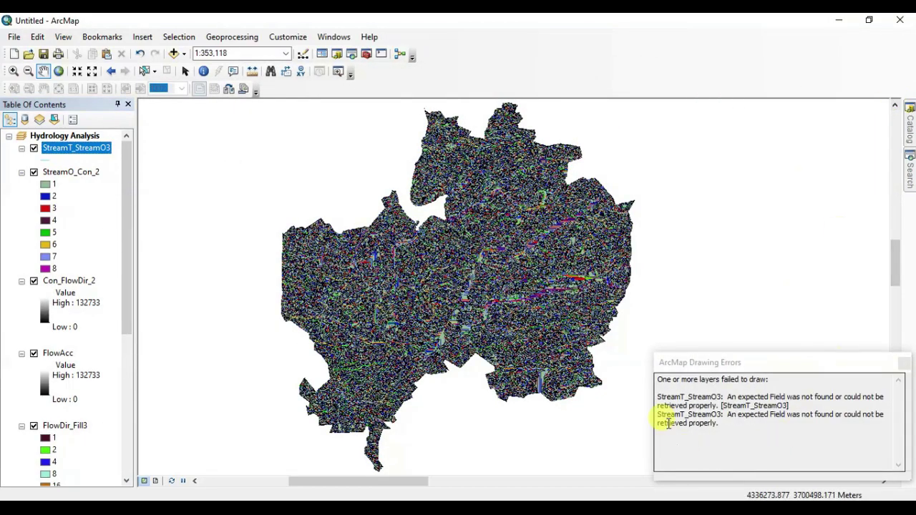
right_click(90, 148)
click(146, 430)
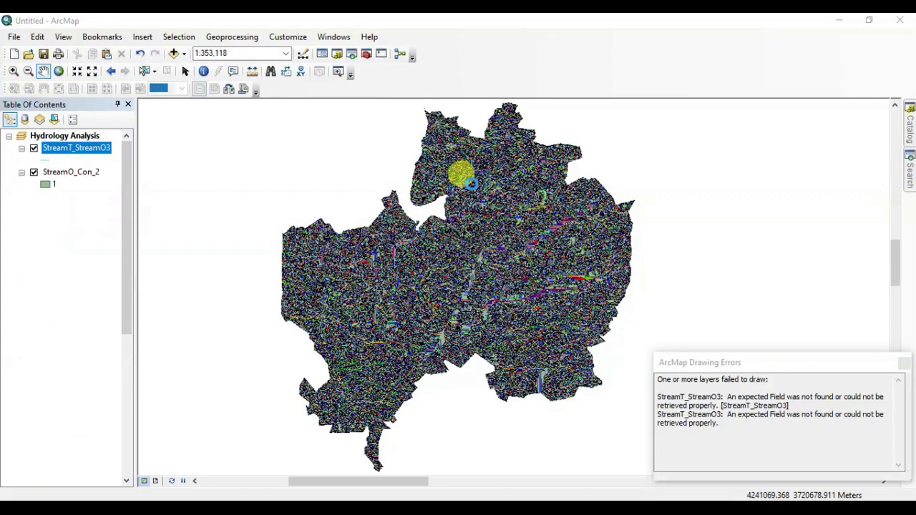
click(284, 167)
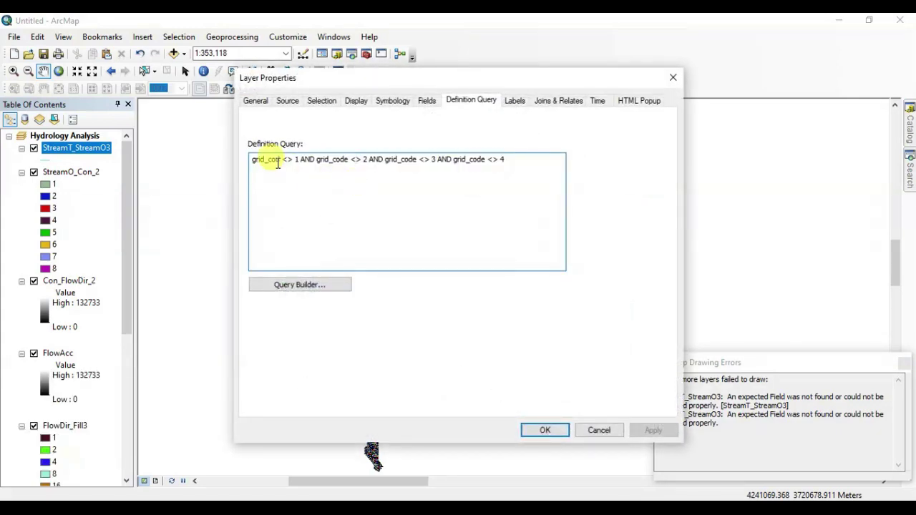
text(e)
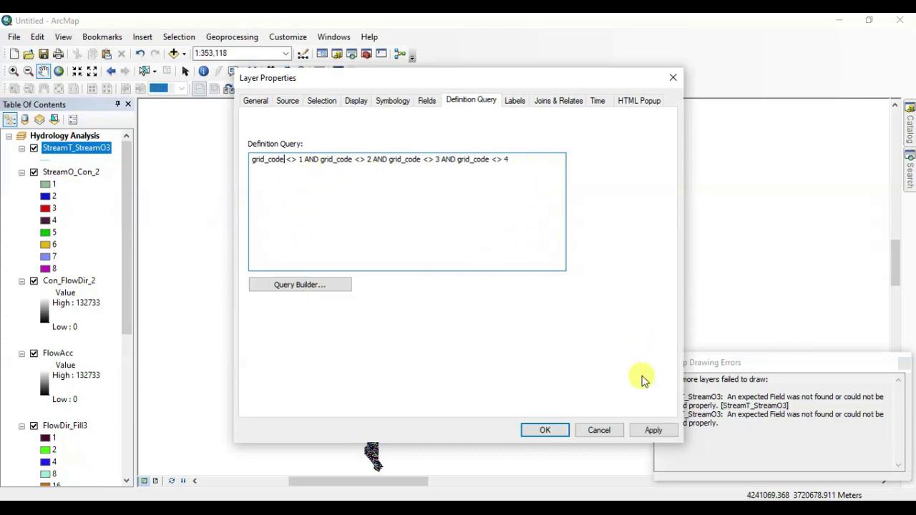
click(651, 431)
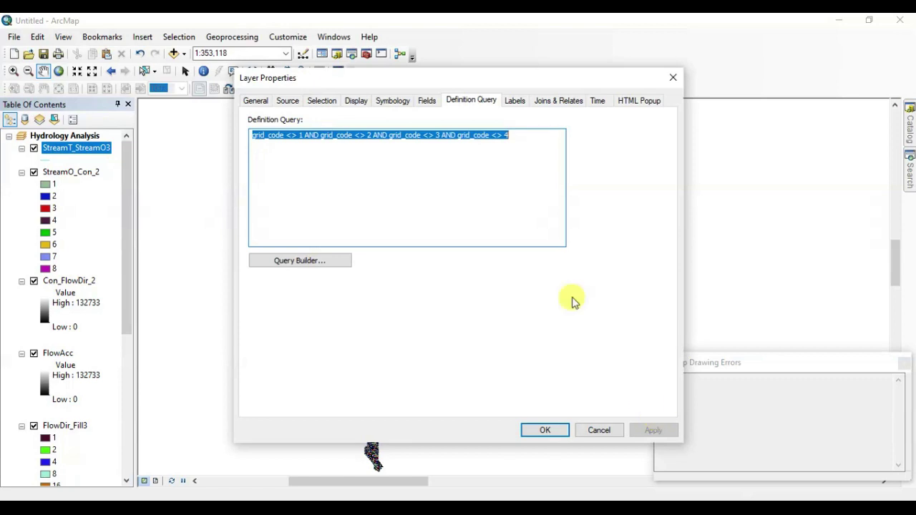
- Symbolize StreamT_StreamO3 by unique grid_code values, adding all values
click(394, 100)
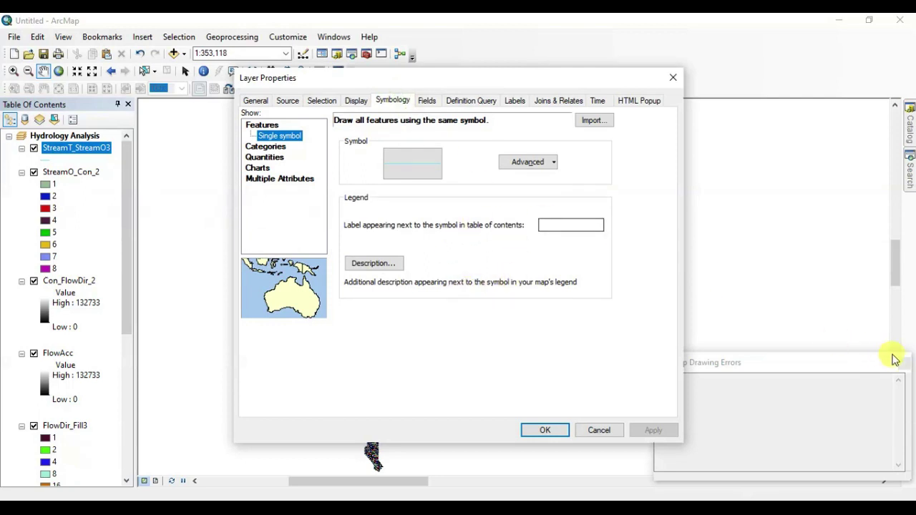
click(264, 146)
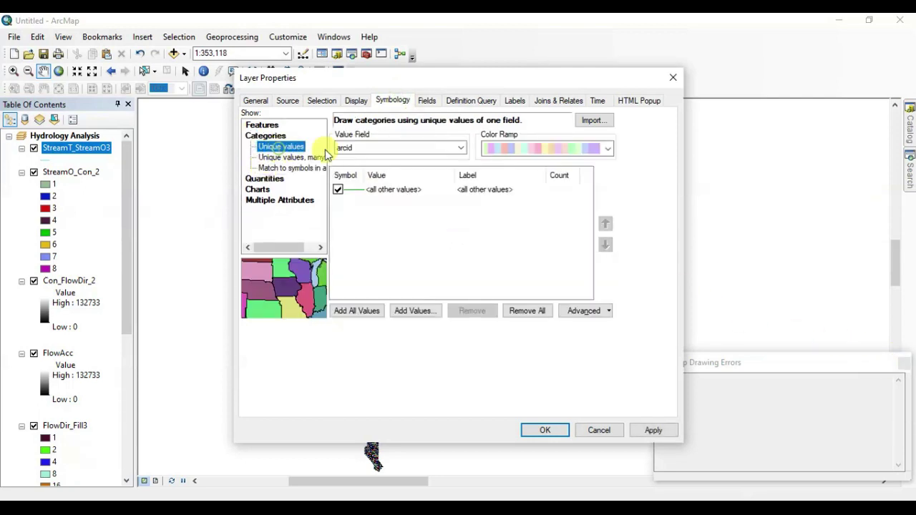
click(425, 148)
click(366, 168)
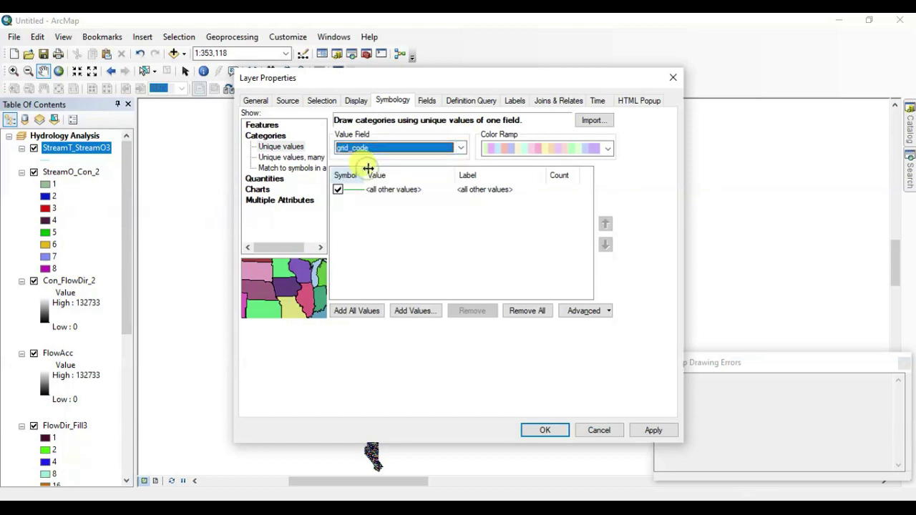
click(369, 312)
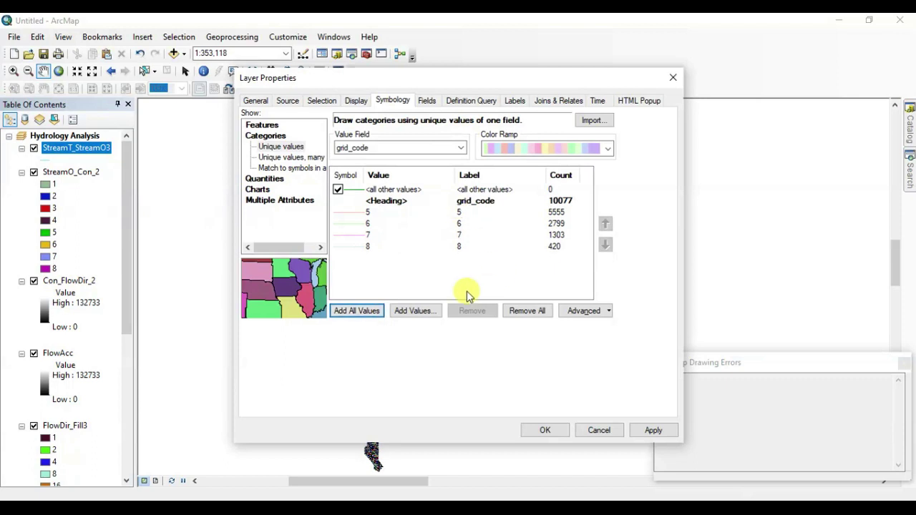
- Colour the value 5 stream lines light blue and value 6 green
double_click(341, 213)
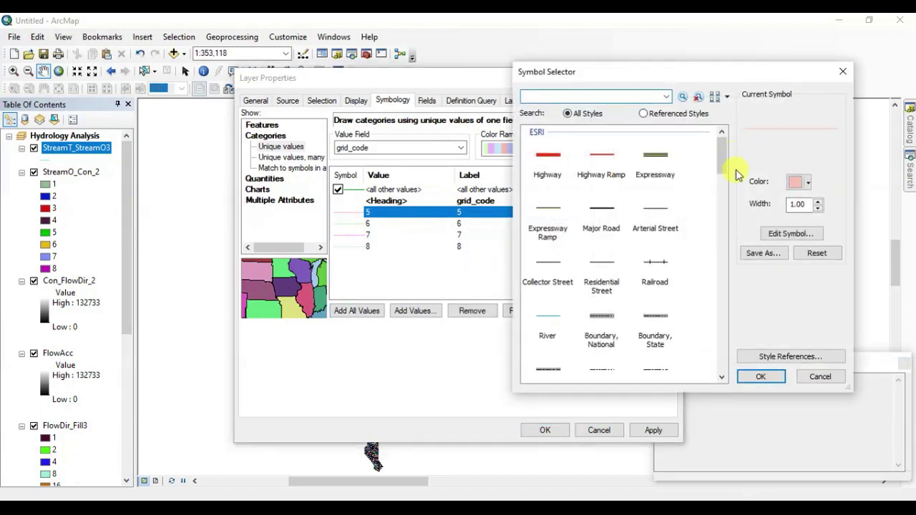
click(800, 182)
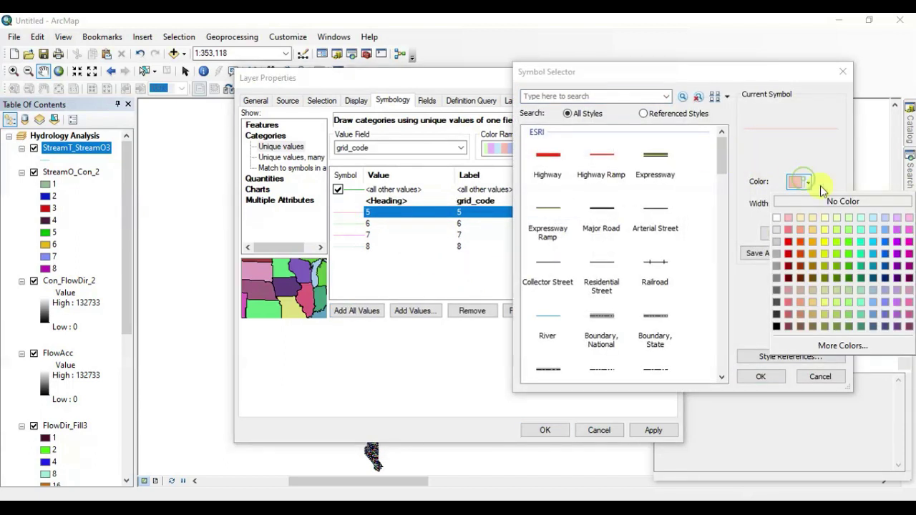
click(874, 231)
click(773, 375)
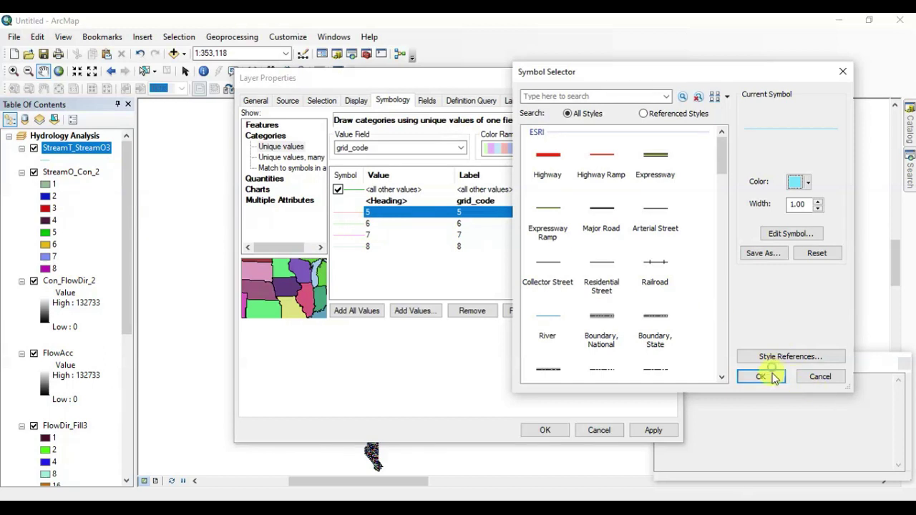
double_click(349, 224)
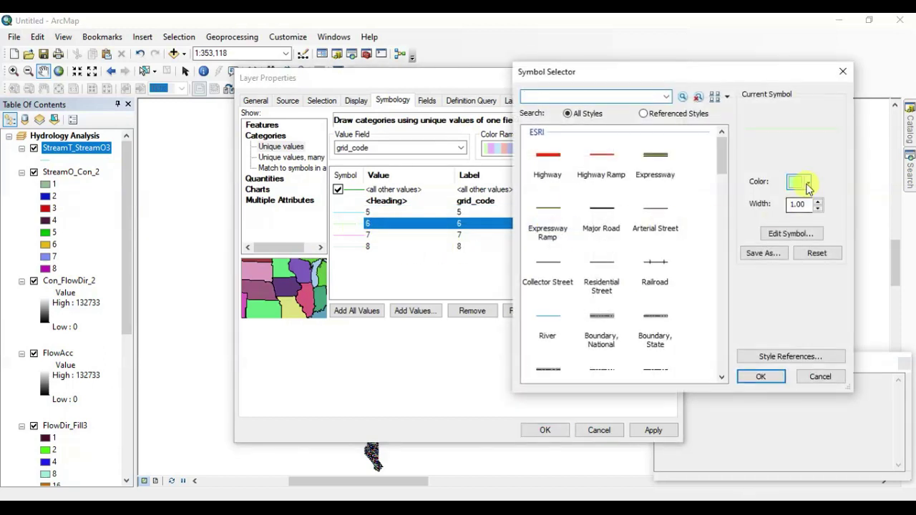
click(800, 184)
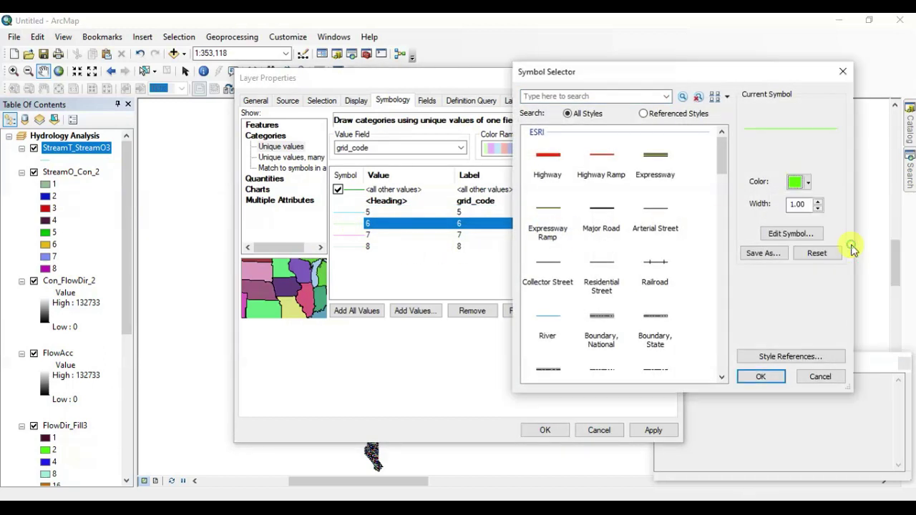
click(758, 376)
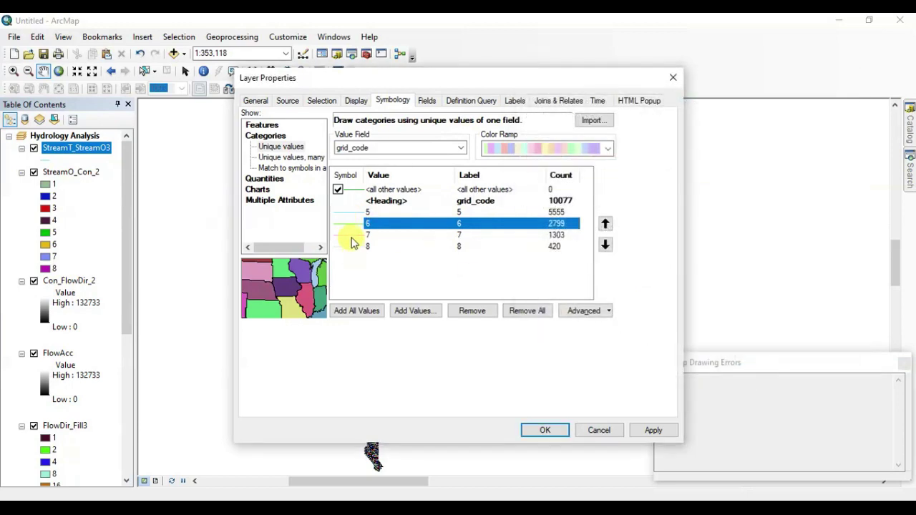
- Colour the value 7 stream lines orange-red and value 8 yellow
double_click(351, 237)
click(798, 183)
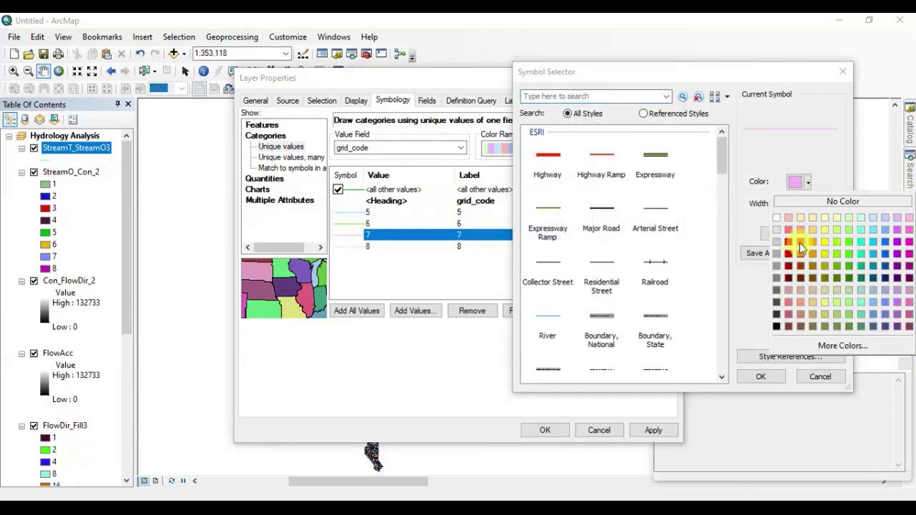
click(800, 243)
click(760, 376)
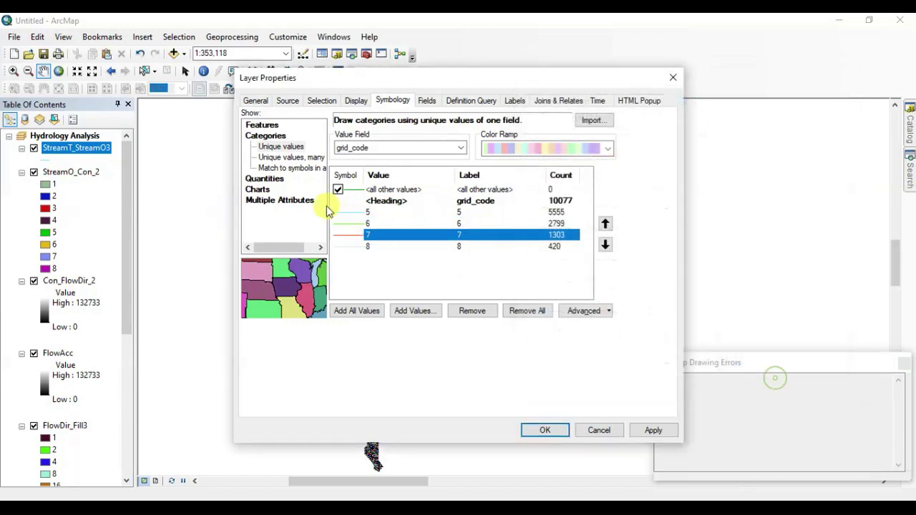
double_click(351, 246)
click(796, 183)
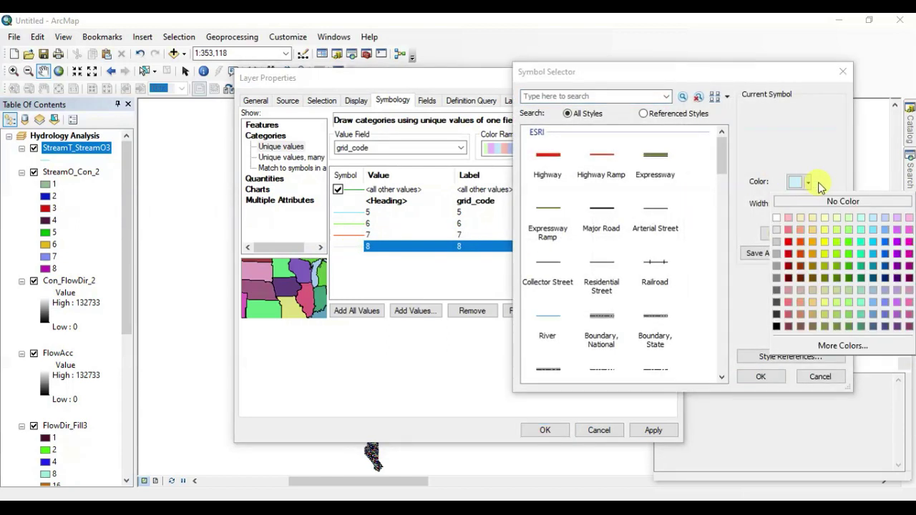
click(834, 241)
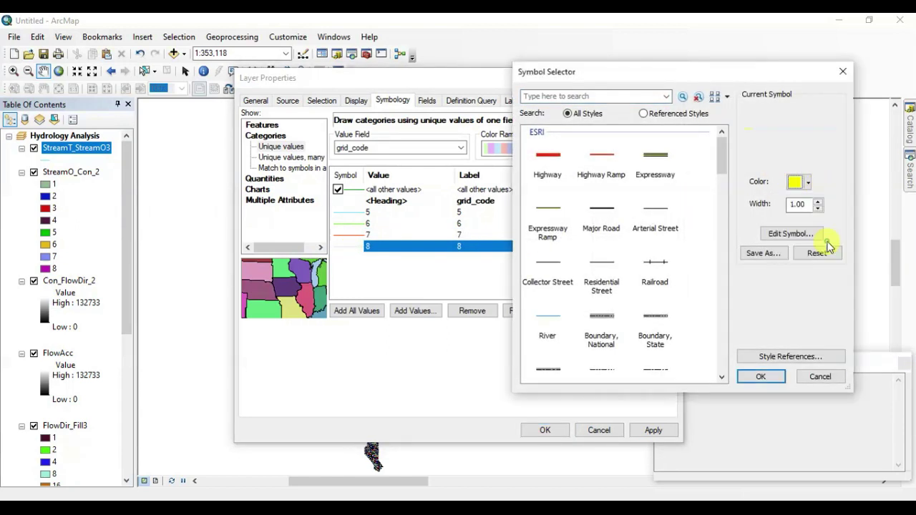
click(776, 373)
- Relabel categories 5–8 as 1–4 and apply the symbology
click(463, 213)
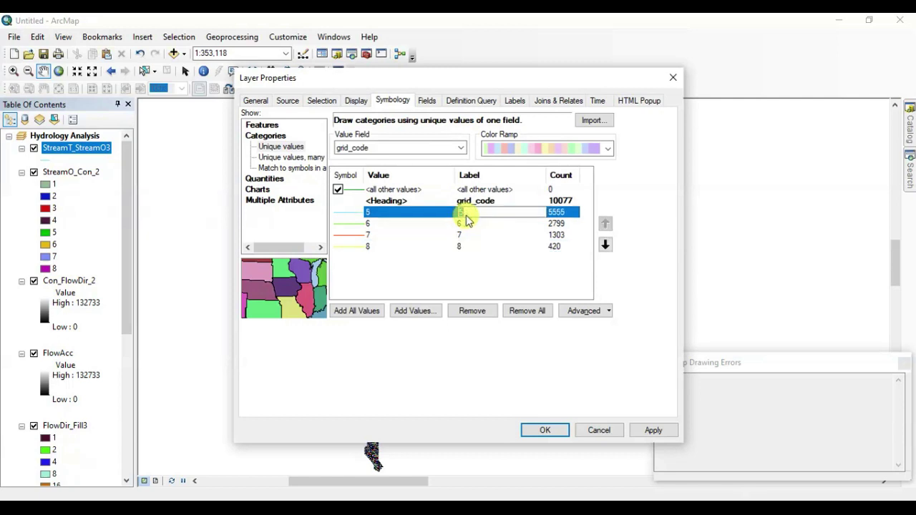
click(465, 224)
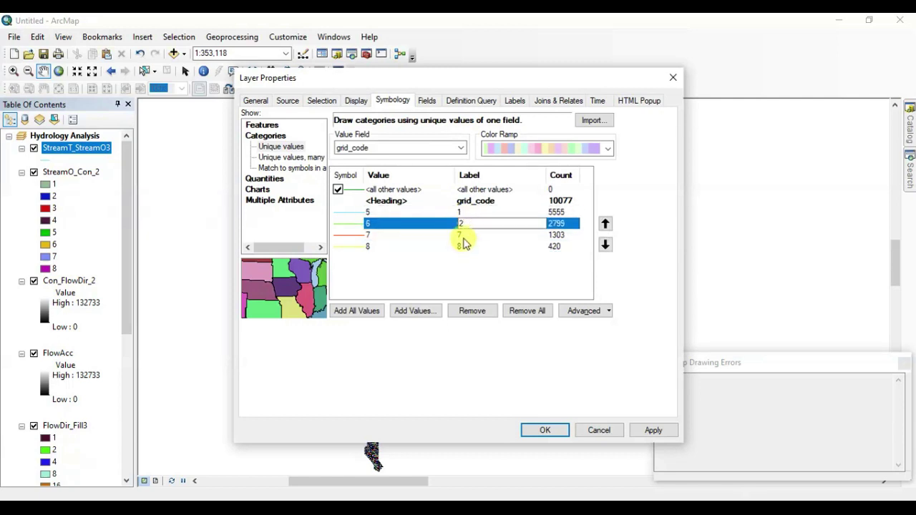
click(464, 235)
click(464, 247)
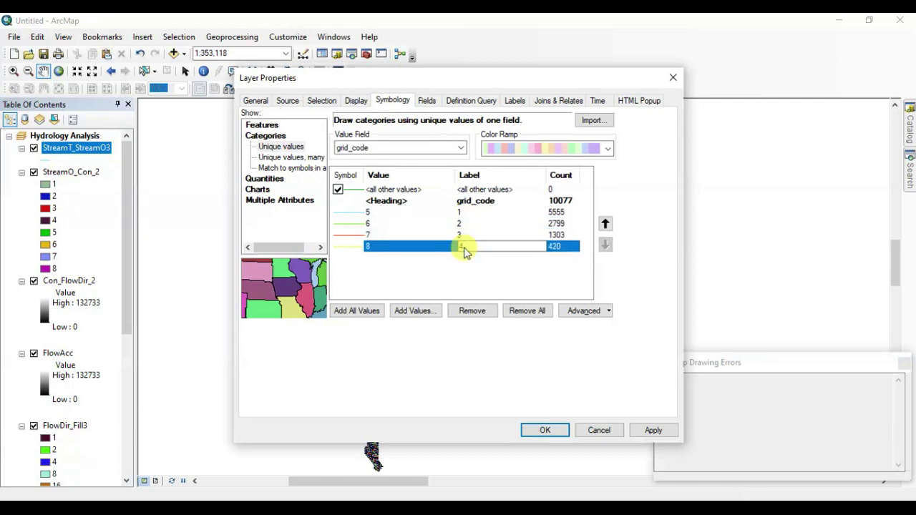
click(659, 431)
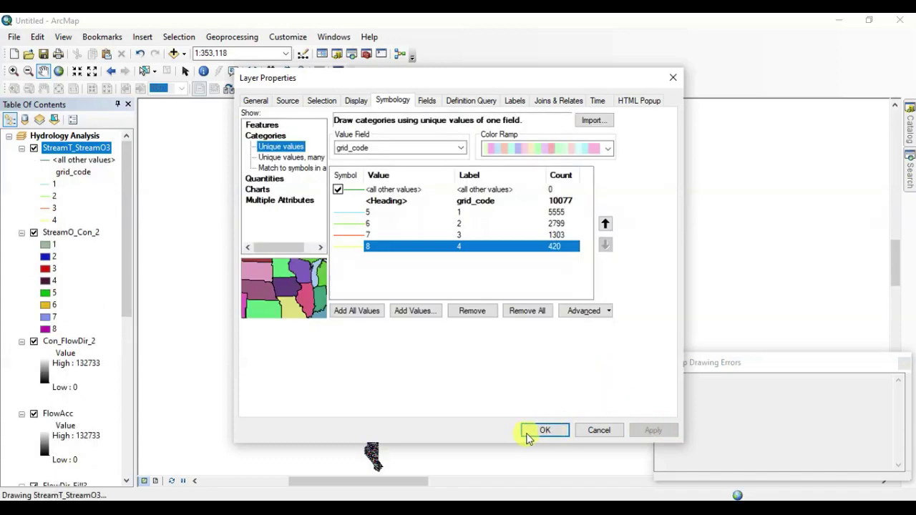
click(544, 431)
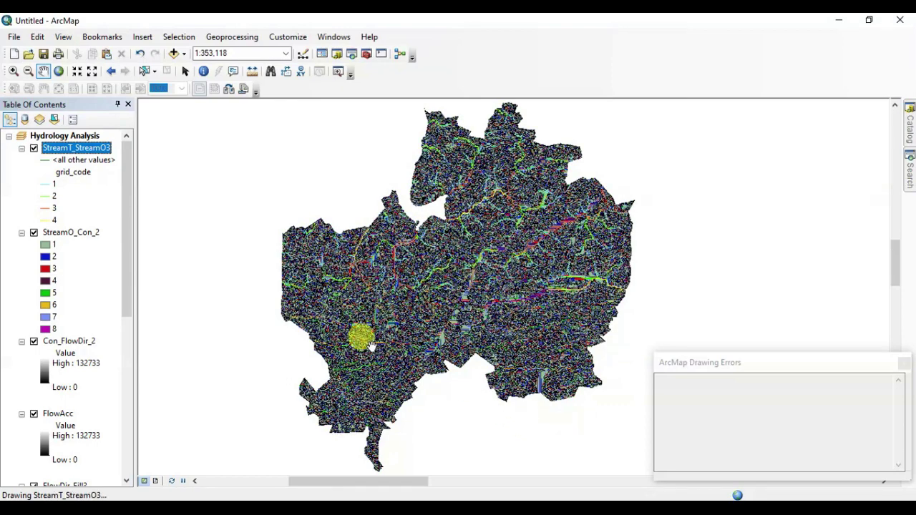
- Hide StreamO_Con_2 and close the Drawing Errors window
click(33, 233)
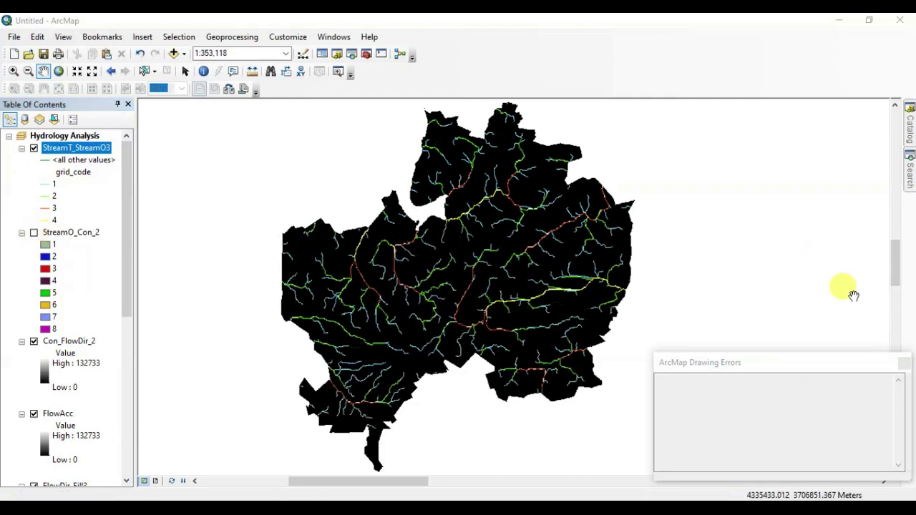
click(904, 365)
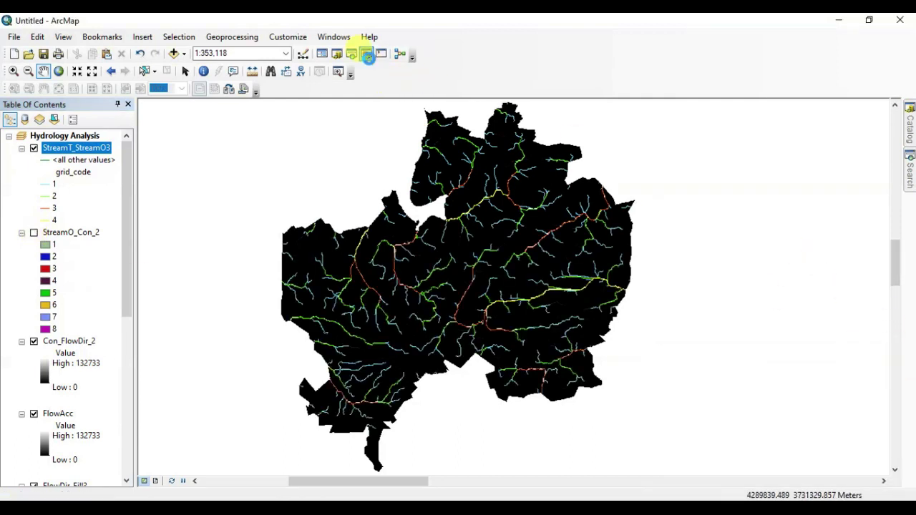
click(366, 55)
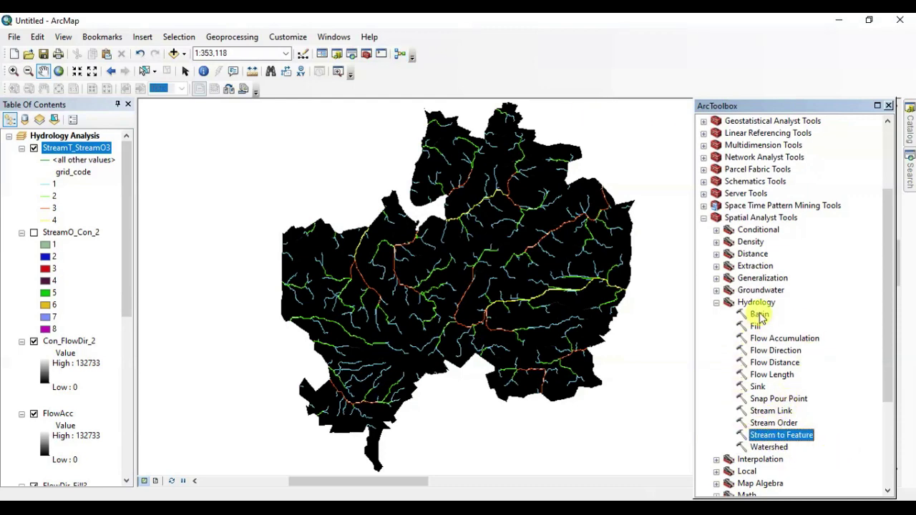
- Run the Basin tool with FlowDir_Fill3 as the flow direction input
double_click(760, 317)
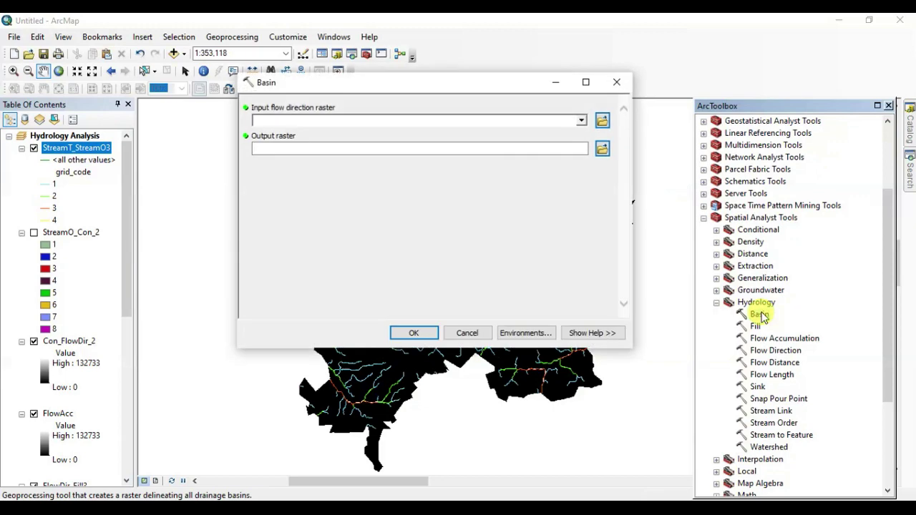
drag(523, 87, 639, 114)
drag(702, 140, 778, 148)
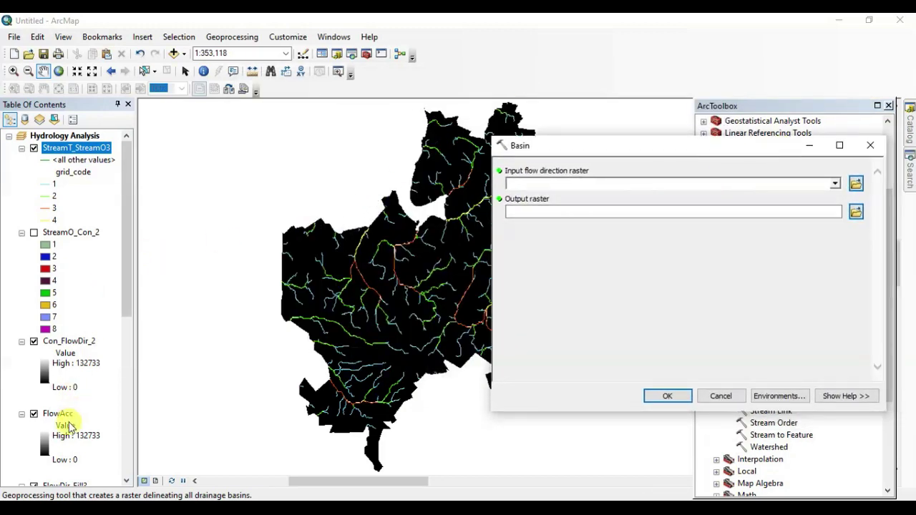
click(129, 309)
drag(129, 309, 124, 399)
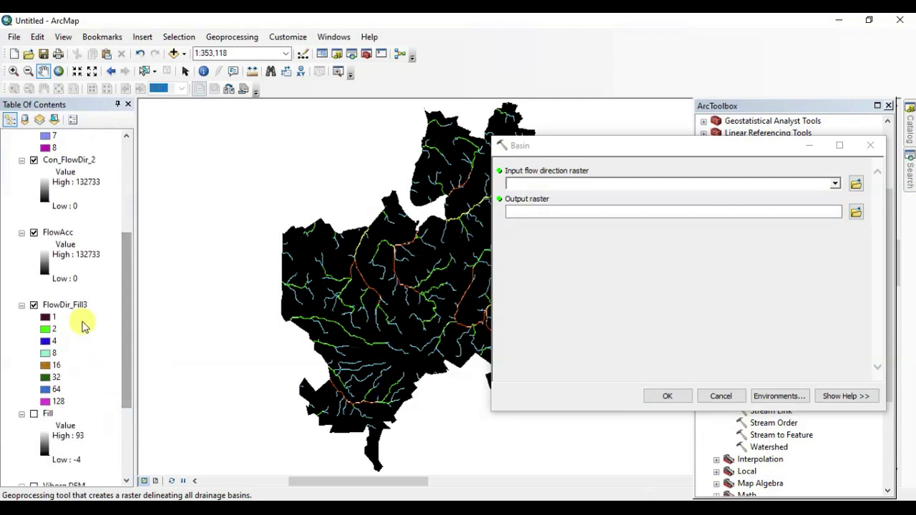
drag(73, 305, 585, 185)
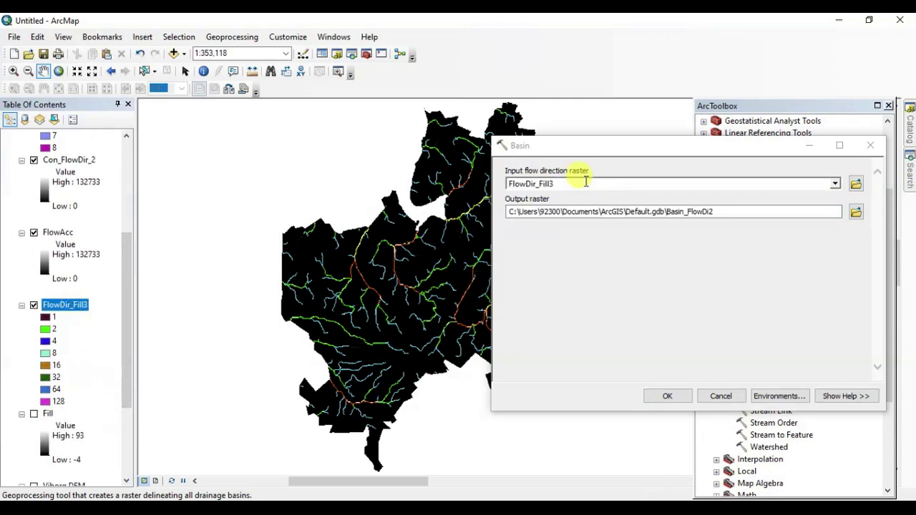
click(668, 397)
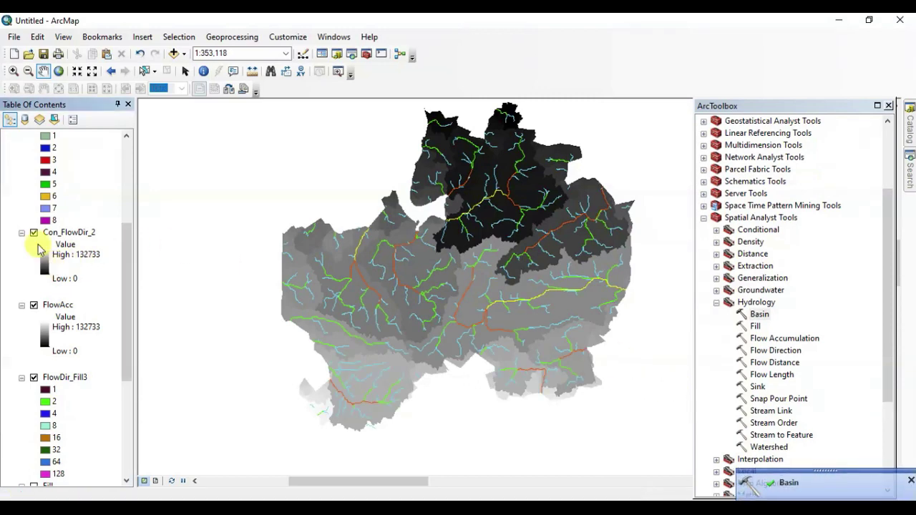
- Place Basin_FlowDi2 under the streams and give it a light-to-dark blue ramp
drag(126, 286, 133, 144)
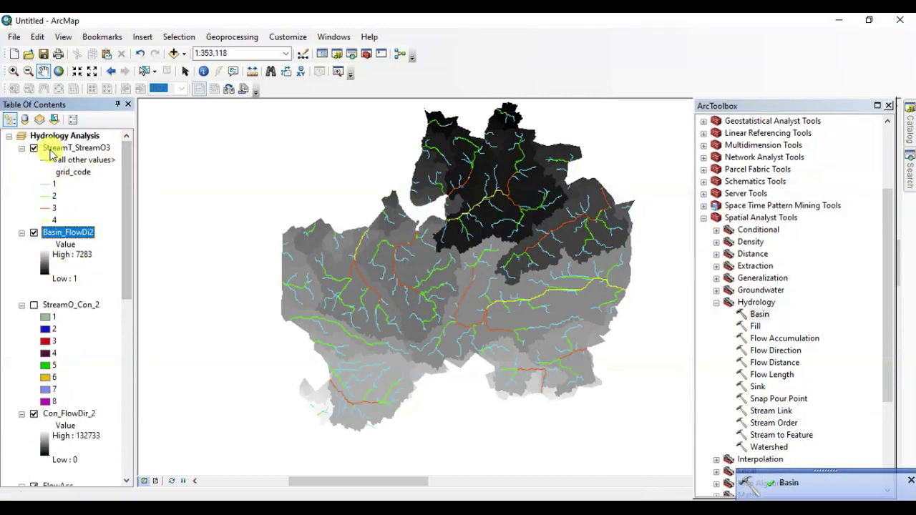
click(44, 264)
click(127, 305)
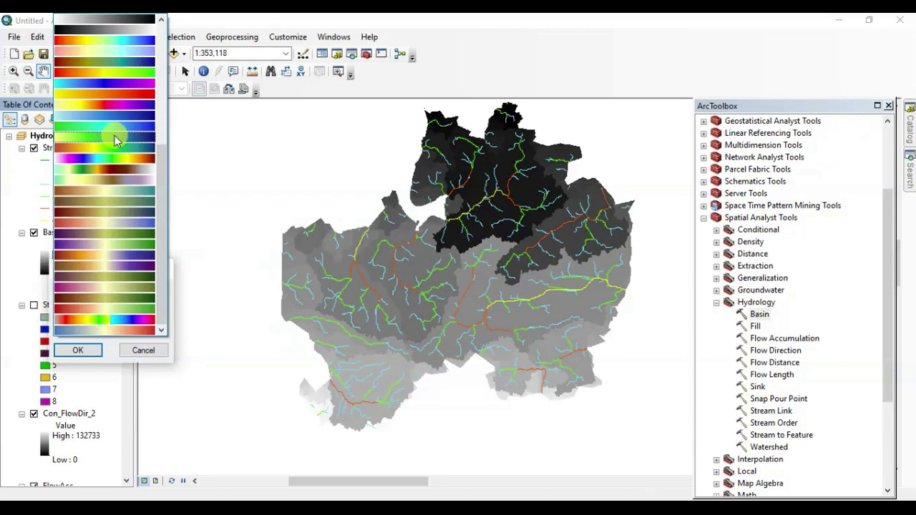
click(114, 117)
click(80, 350)
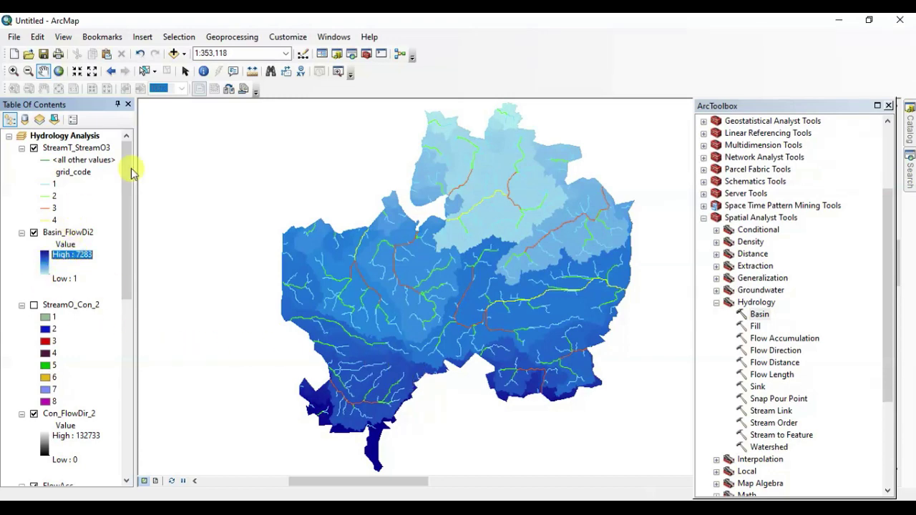
drag(886, 302, 886, 315)
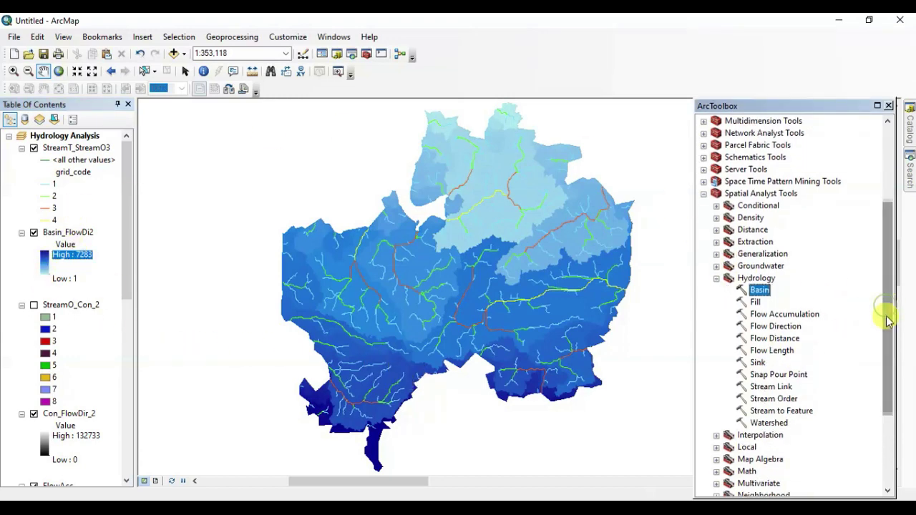
- In Catalog, browse to E:\GIS&RS\Vector\Denmark and start a new shapefile there
click(889, 106)
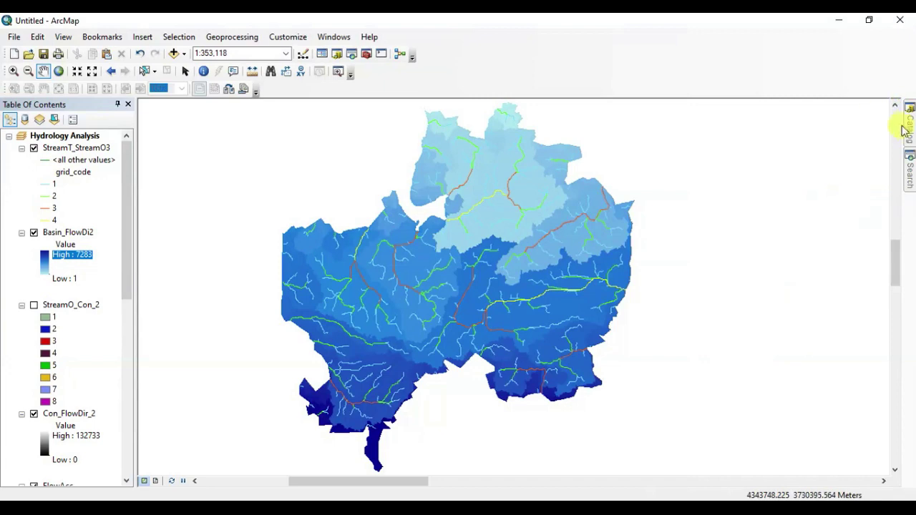
click(910, 129)
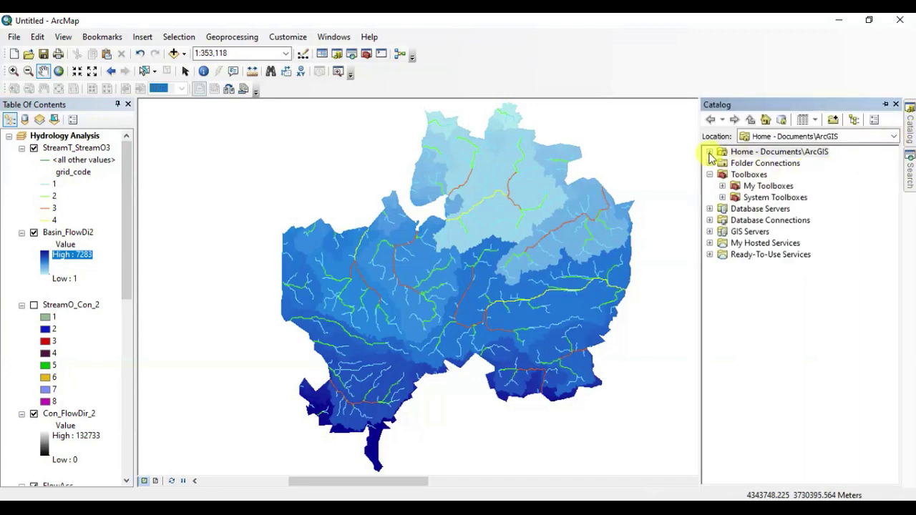
click(710, 153)
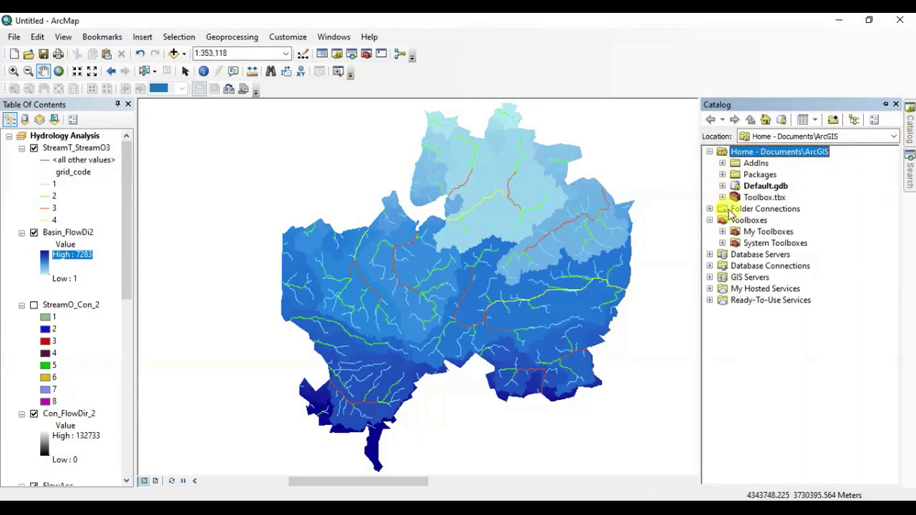
click(710, 208)
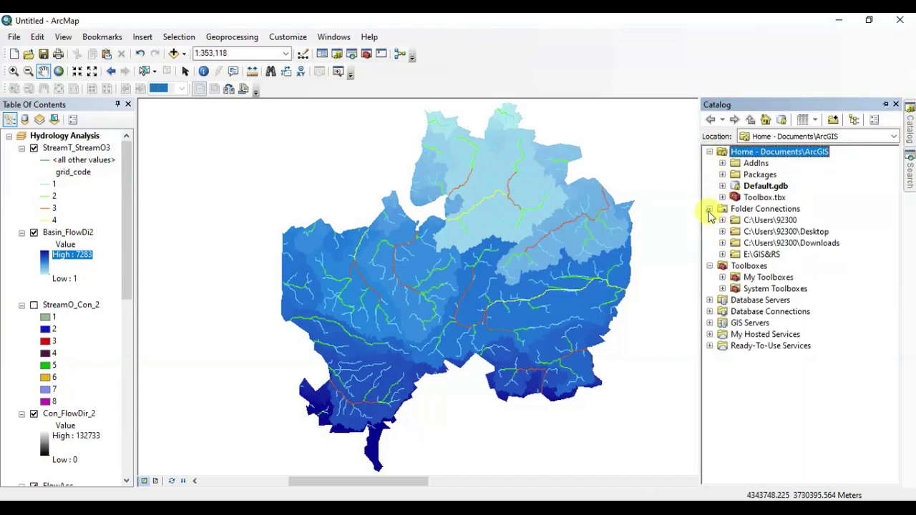
click(722, 254)
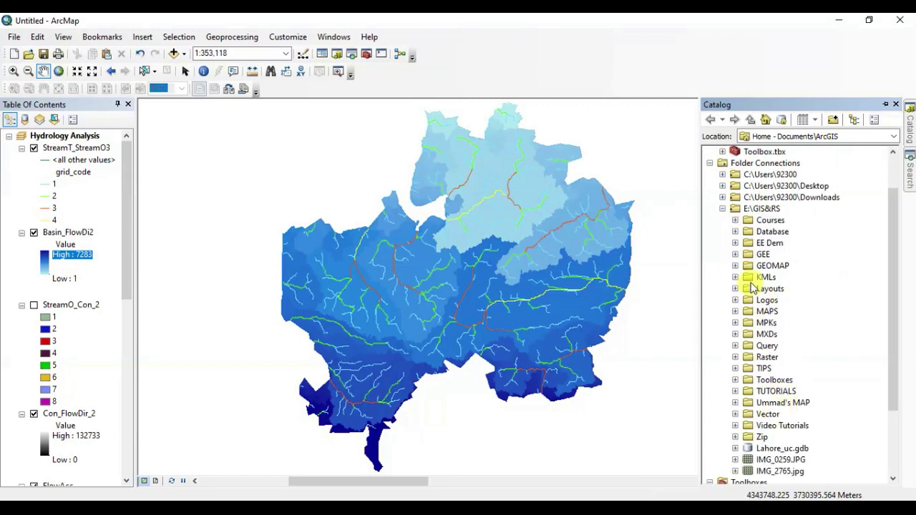
click(735, 414)
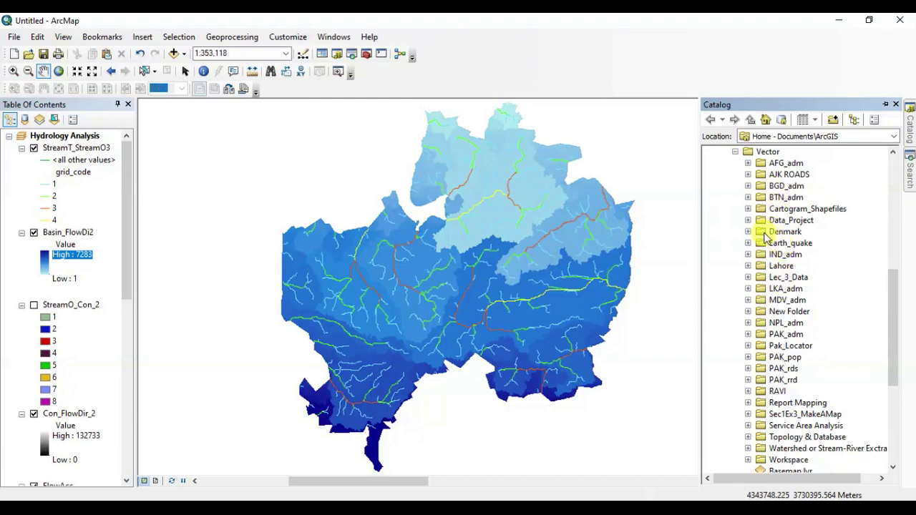
double_click(777, 232)
right_click(784, 234)
mouse_move(779, 326)
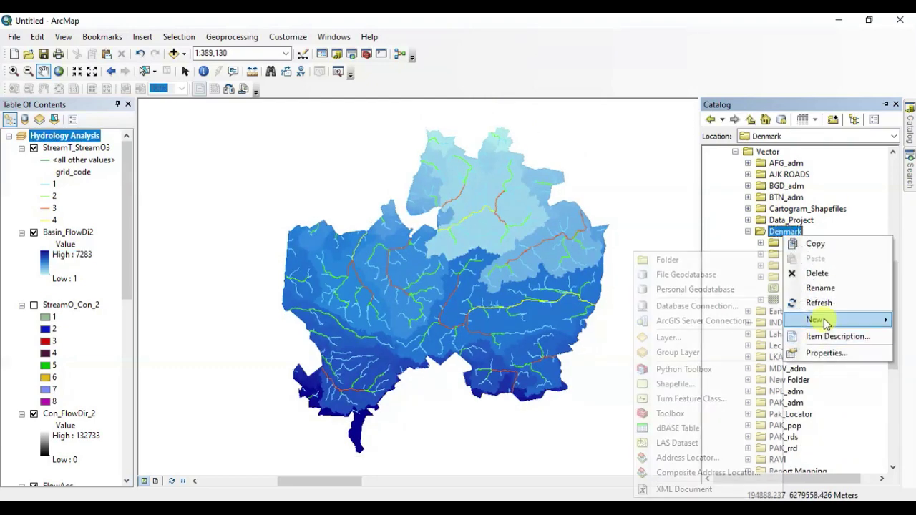
click(666, 387)
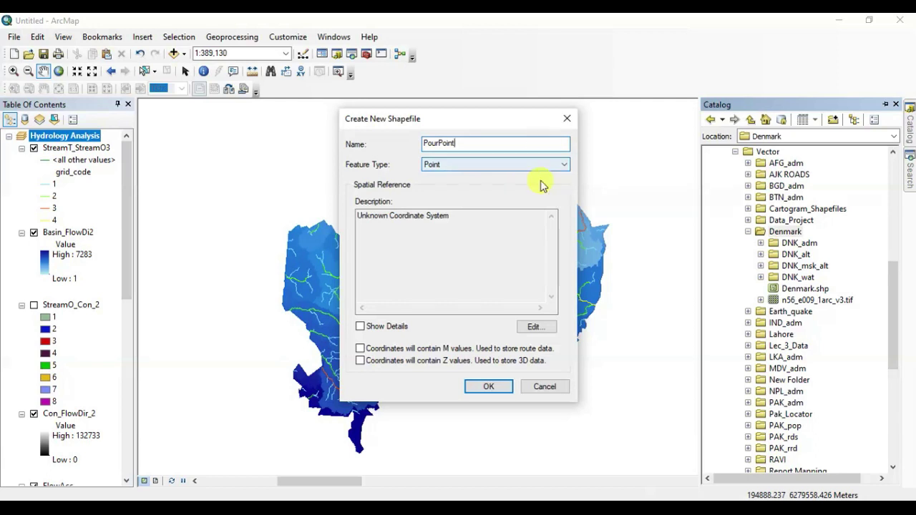
- Browse the shapefile's coordinate systems to Projected > UTM > Europe
click(537, 327)
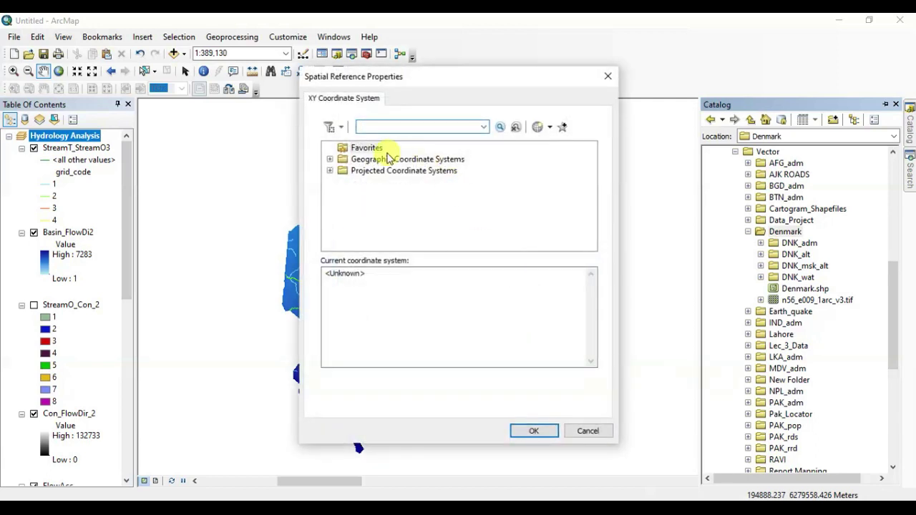
click(330, 172)
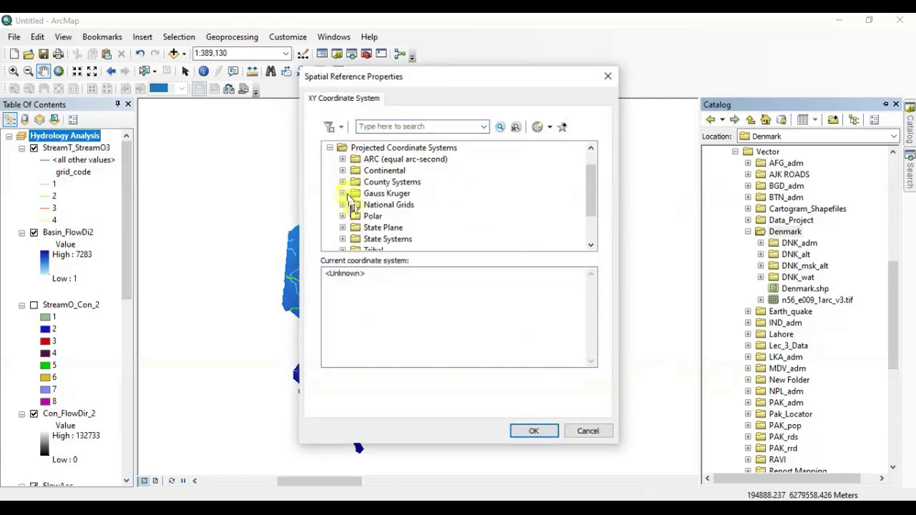
scroll(350, 215, down, 2)
click(343, 217)
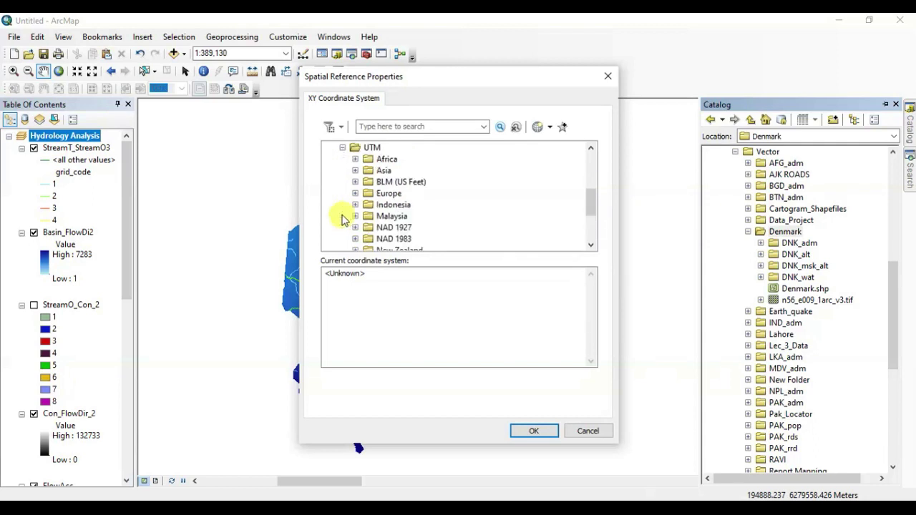
scroll(343, 219, down, 3)
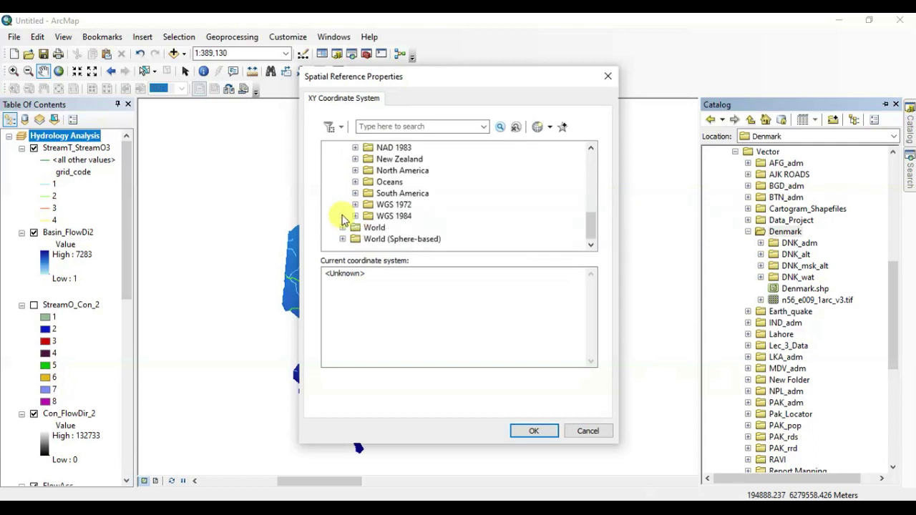
scroll(350, 211, up, 3)
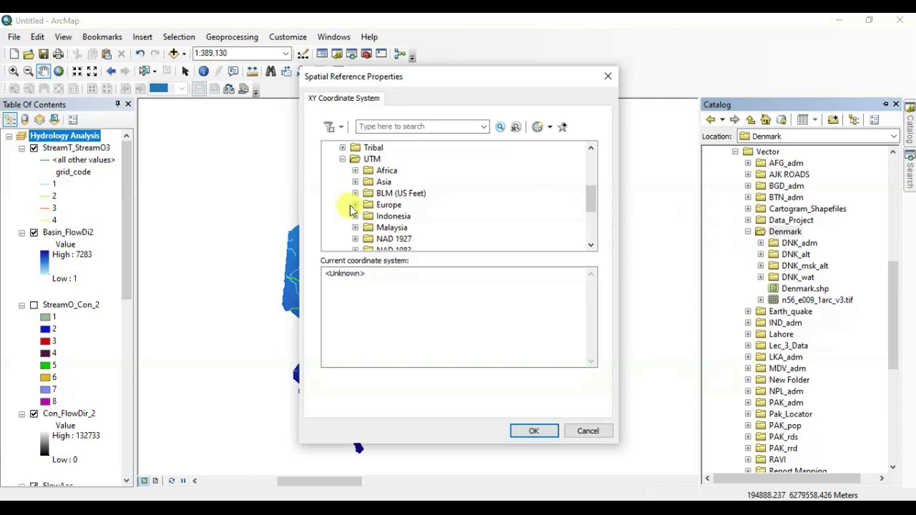
click(355, 205)
scroll(439, 208, down, 3)
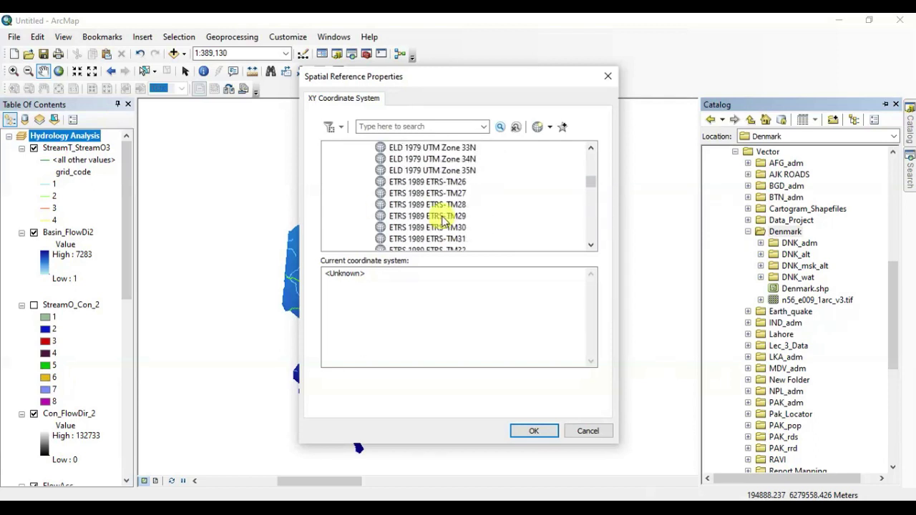
scroll(444, 222, up, 1)
scroll(438, 194, down, 5)
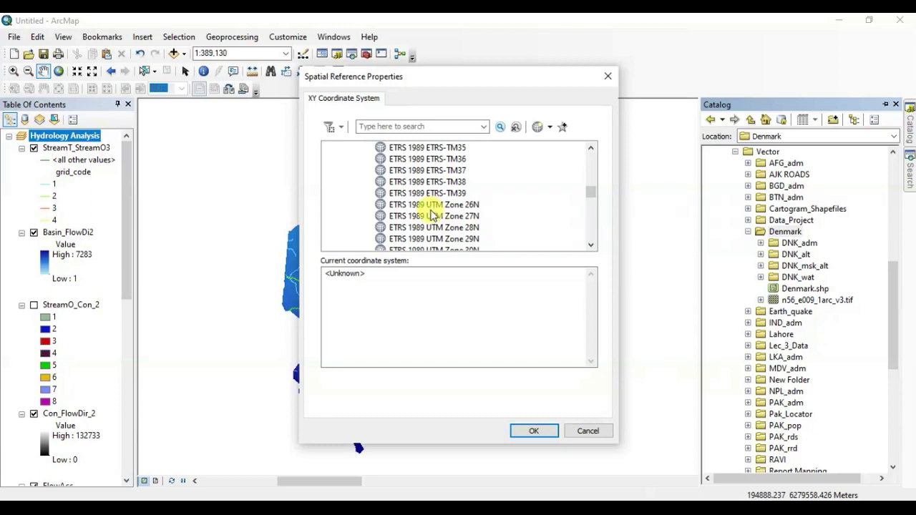
- Choose ETRS 1989 UTM Zone 33N and create the PourPoint point shapefile
click(434, 126)
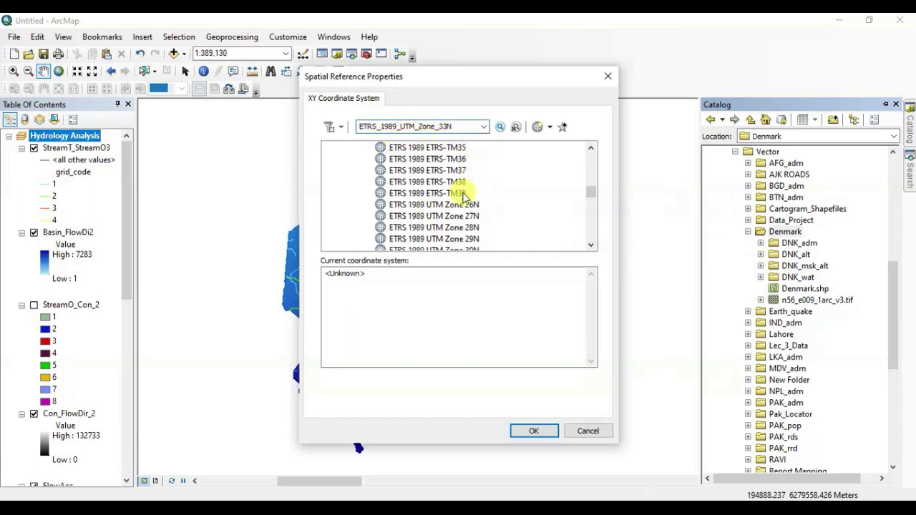
click(591, 246)
click(591, 245)
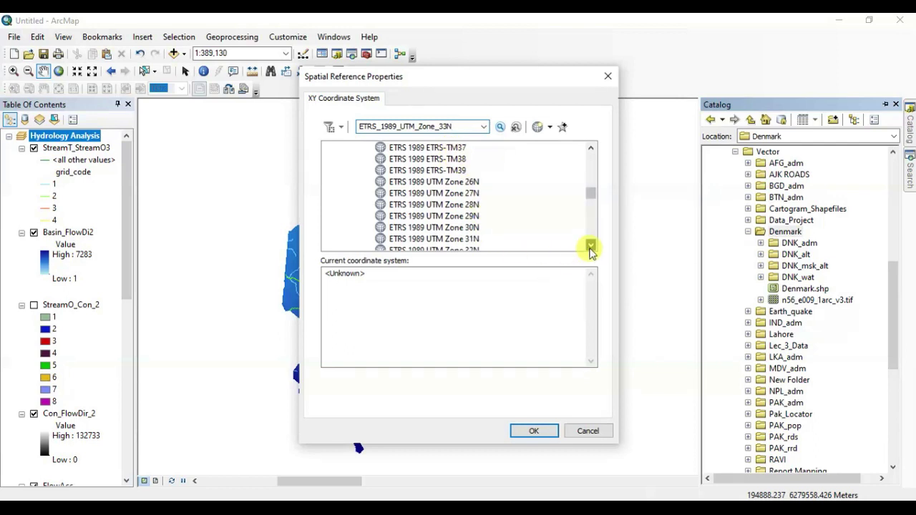
click(590, 245)
click(591, 245)
click(590, 246)
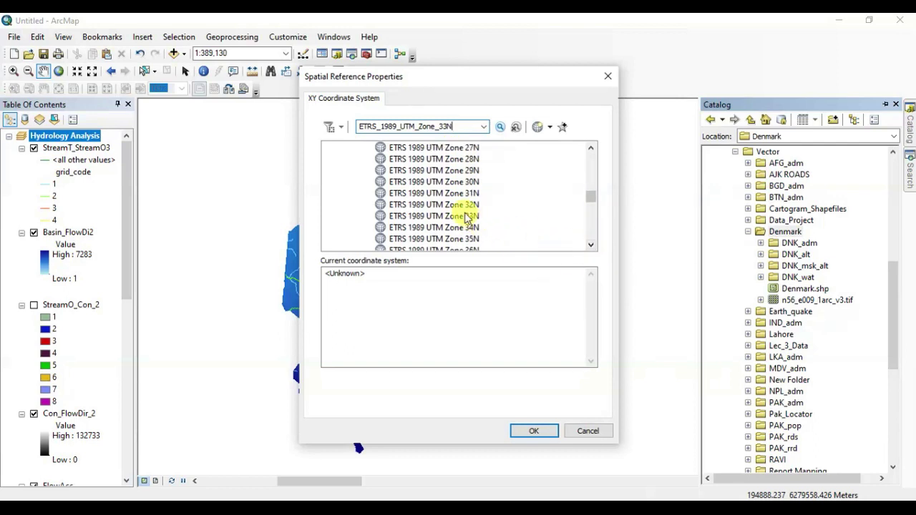
click(461, 216)
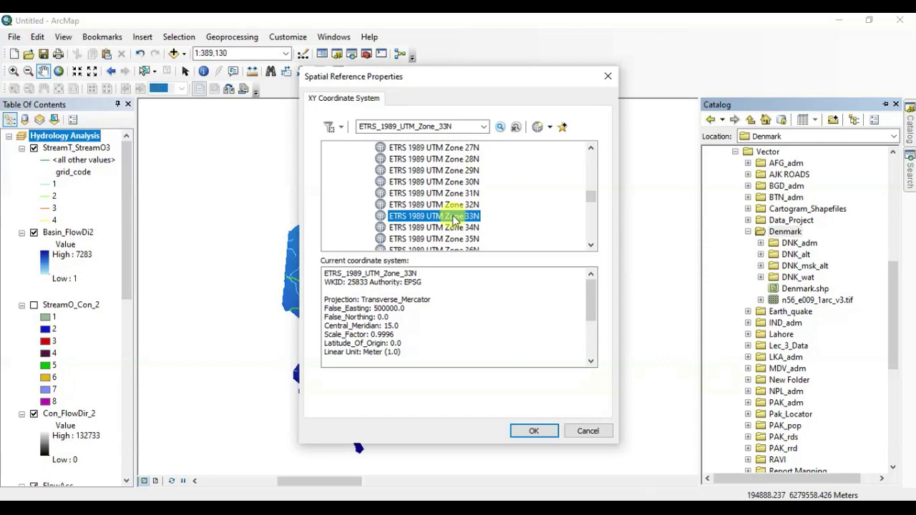
click(542, 432)
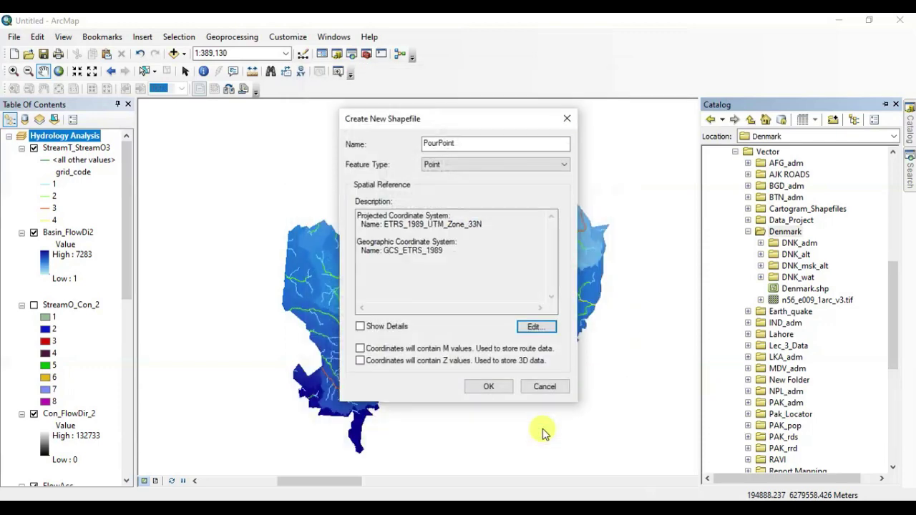
click(489, 387)
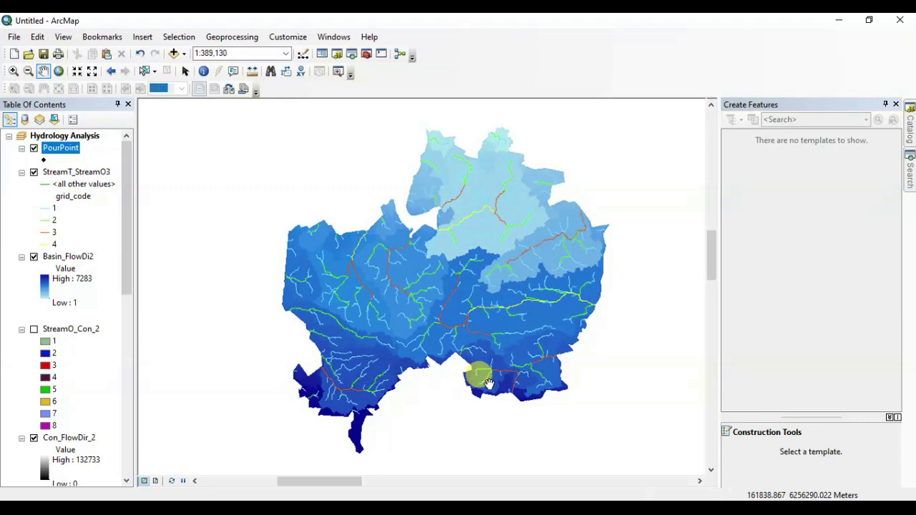
- Hide StreamT_StreamO3, Basin_FlowDi2 and FlowAcc, then zoom in on the basin centre's streams
click(33, 173)
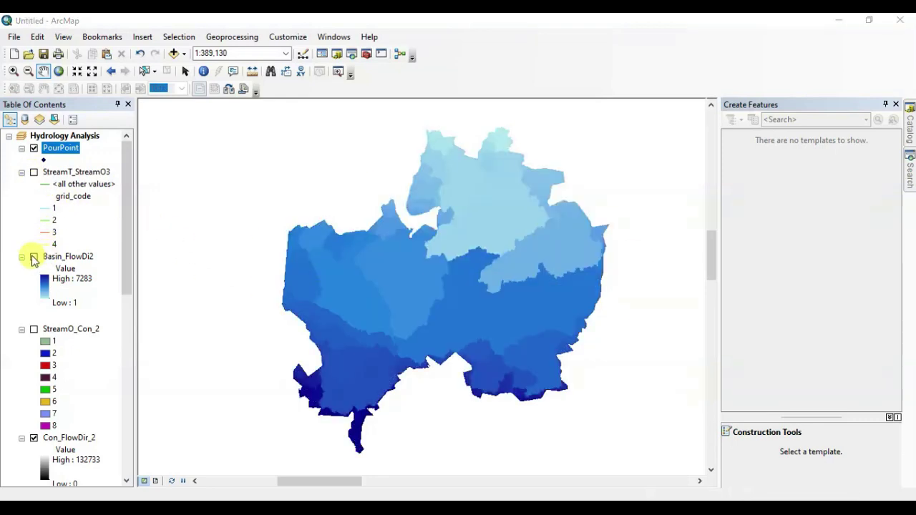
click(32, 257)
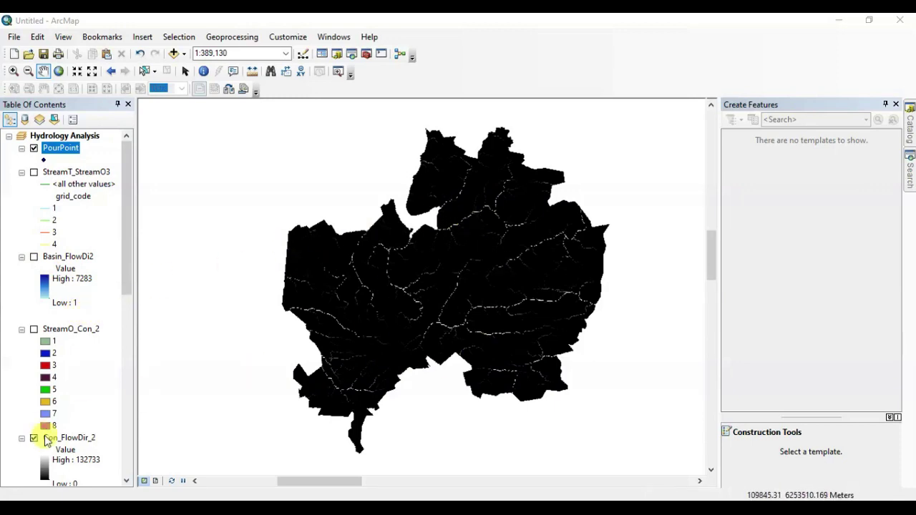
click(34, 440)
click(33, 439)
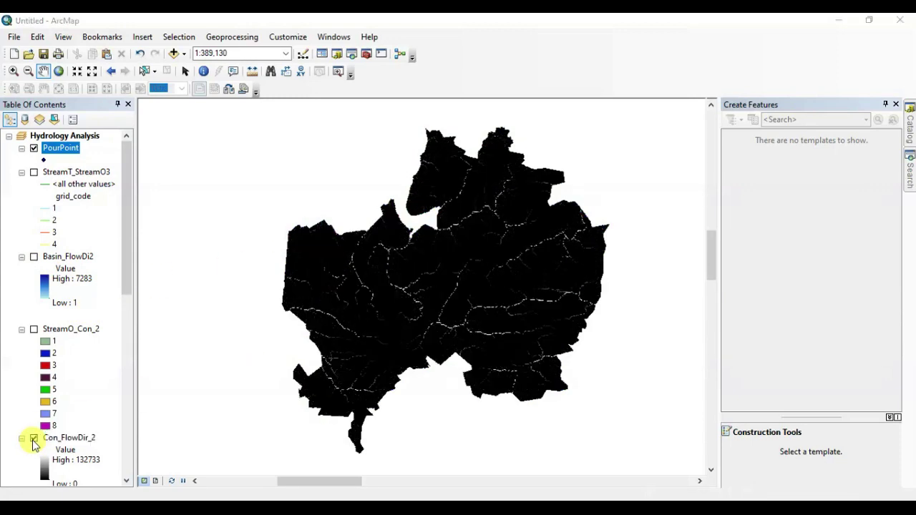
drag(127, 231, 127, 252)
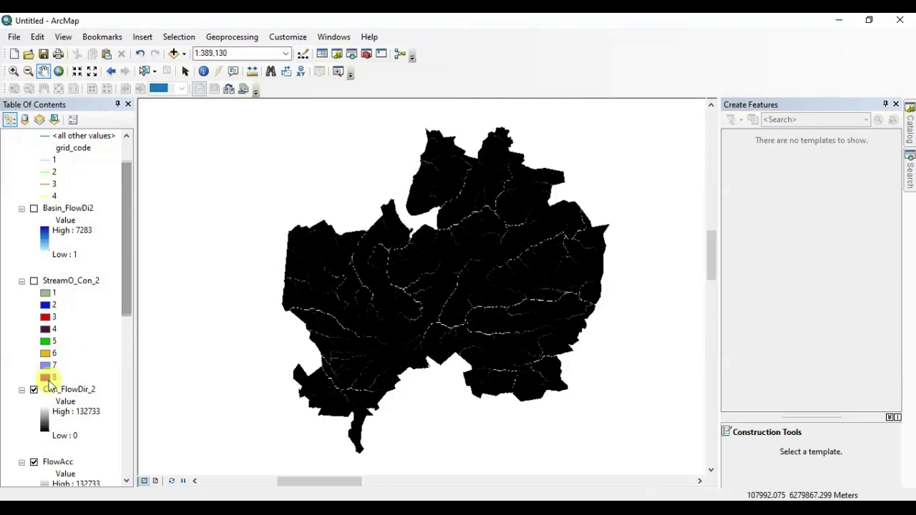
click(33, 463)
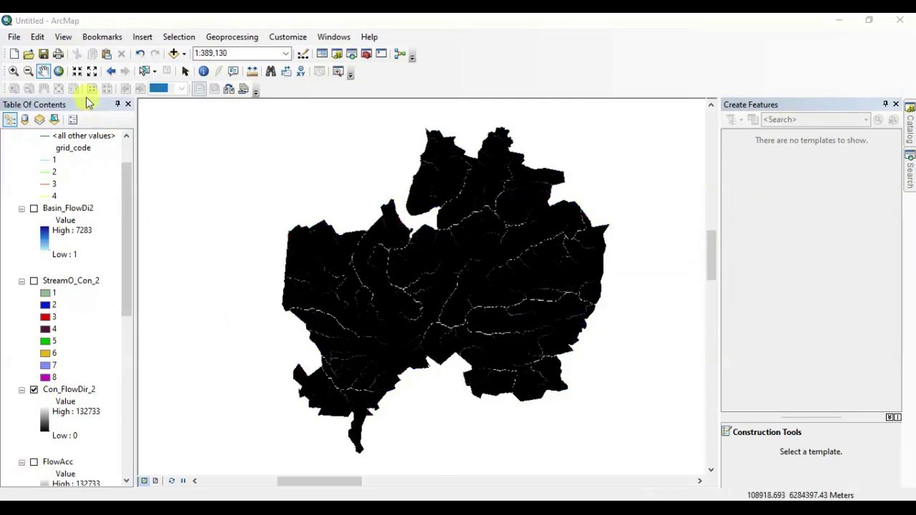
drag(351, 219, 438, 306)
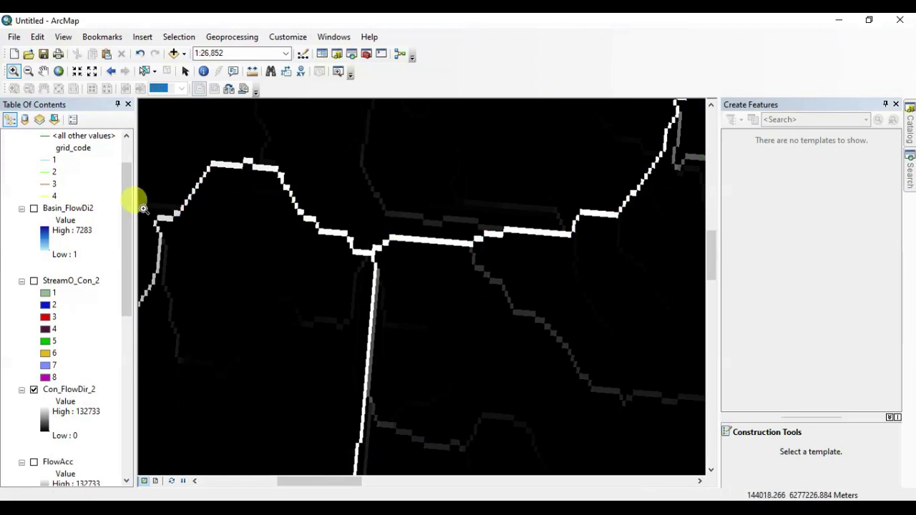
click(298, 39)
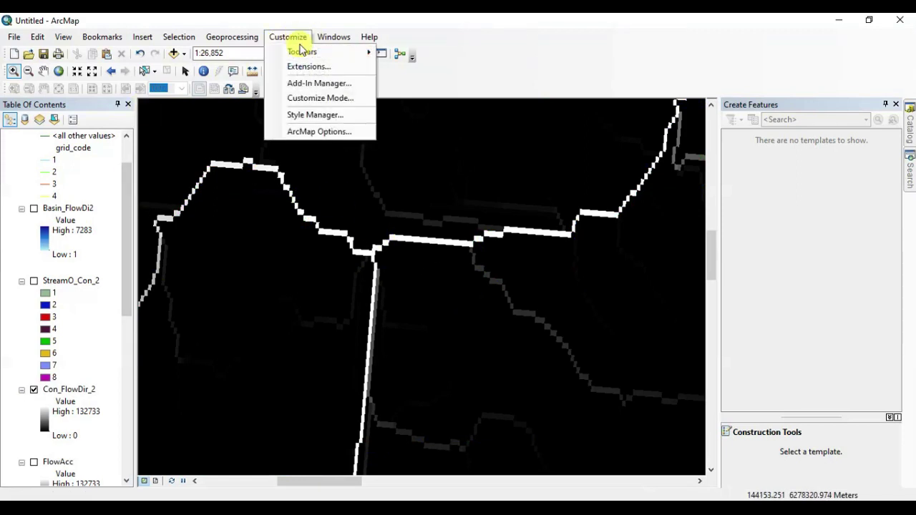
- Start editing the PourPoint layer with its Point template and construction tool
mouse_move(299, 51)
click(408, 155)
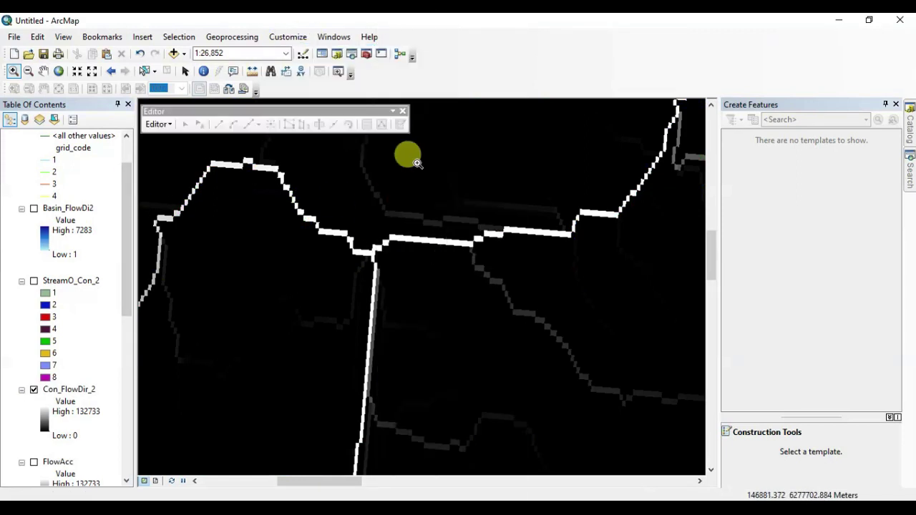
click(159, 123)
click(175, 137)
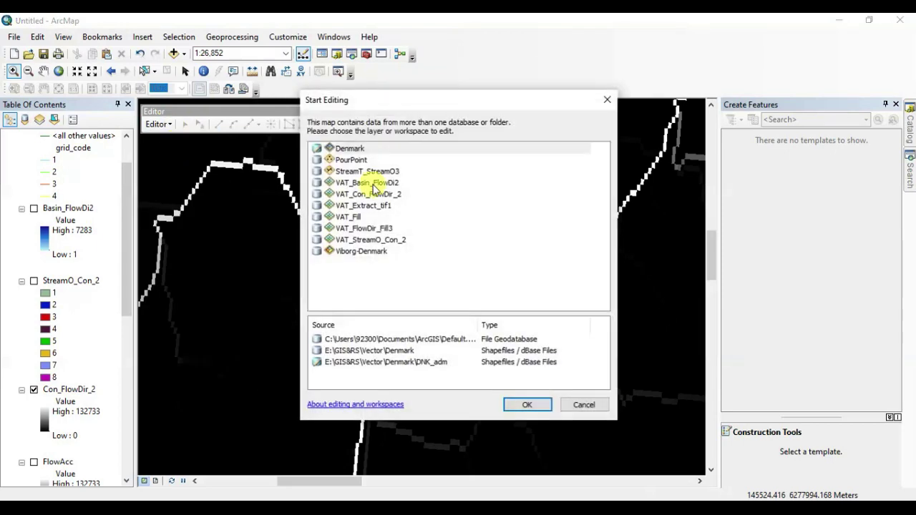
click(349, 160)
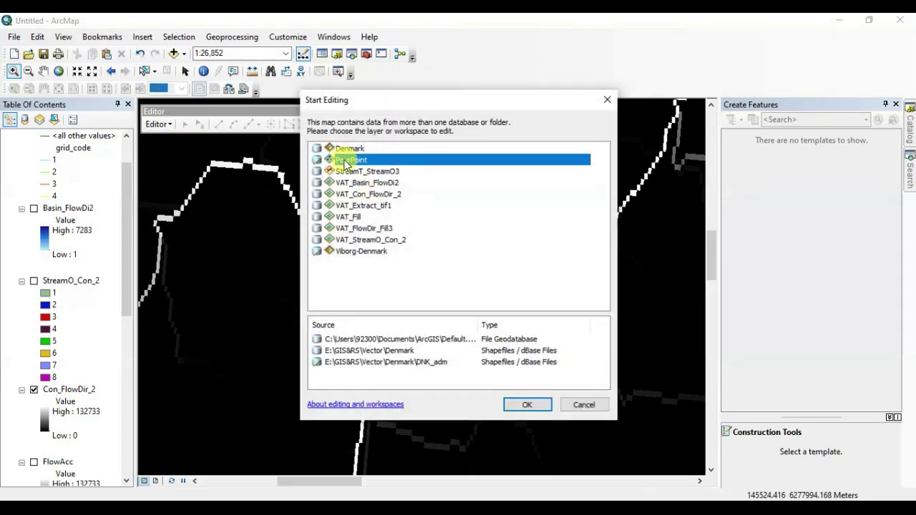
click(526, 406)
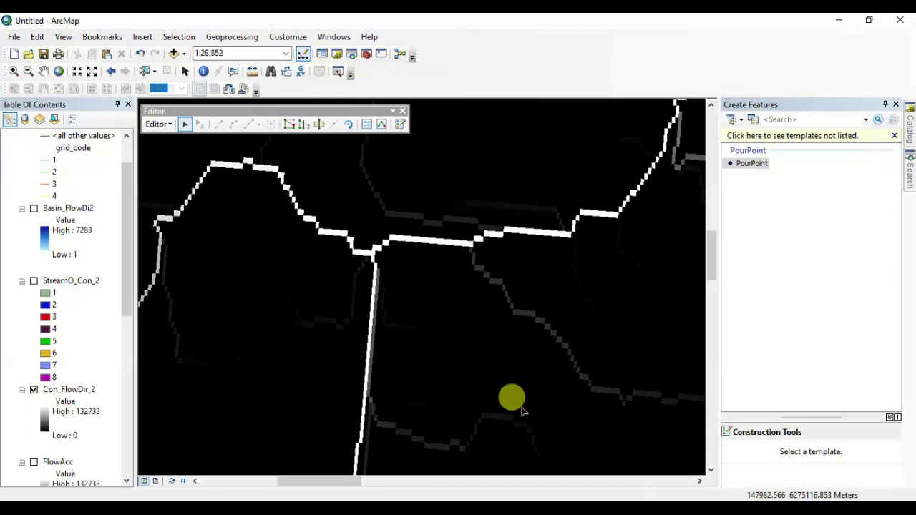
click(788, 166)
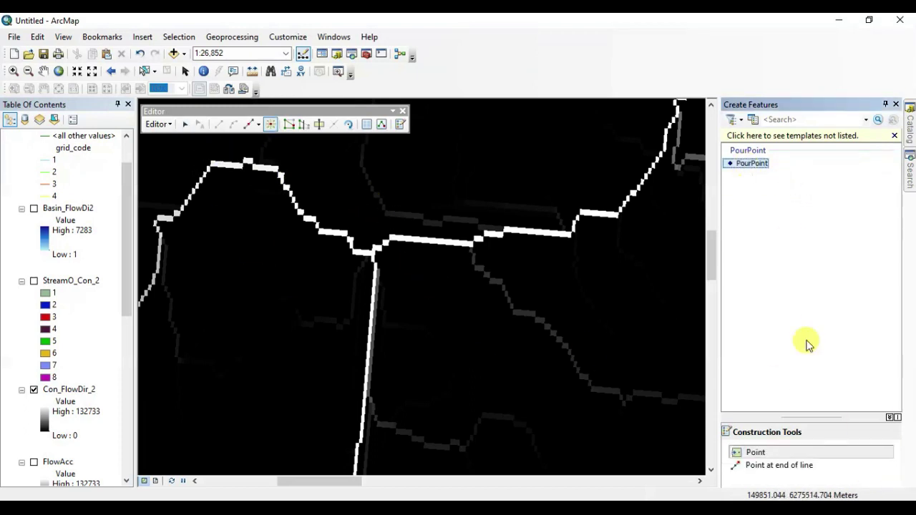
click(752, 452)
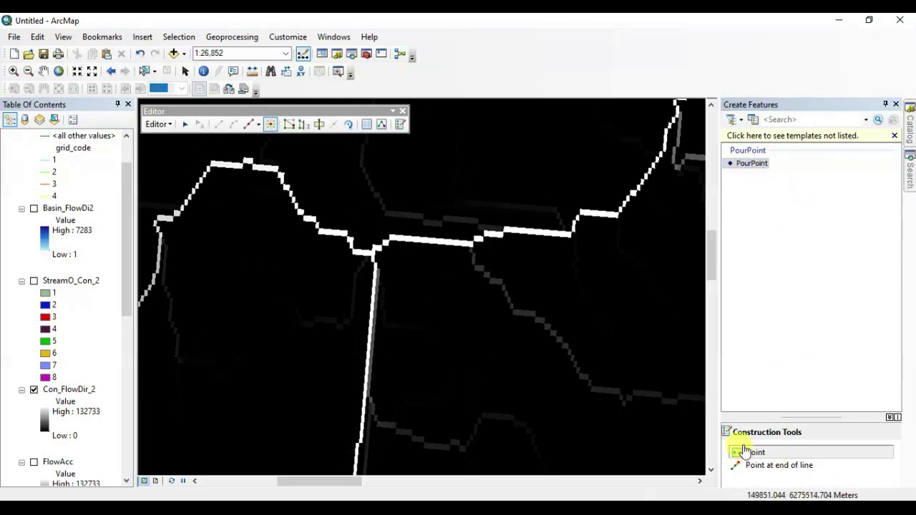
- Place the first two pour points on stream junction cells
click(368, 254)
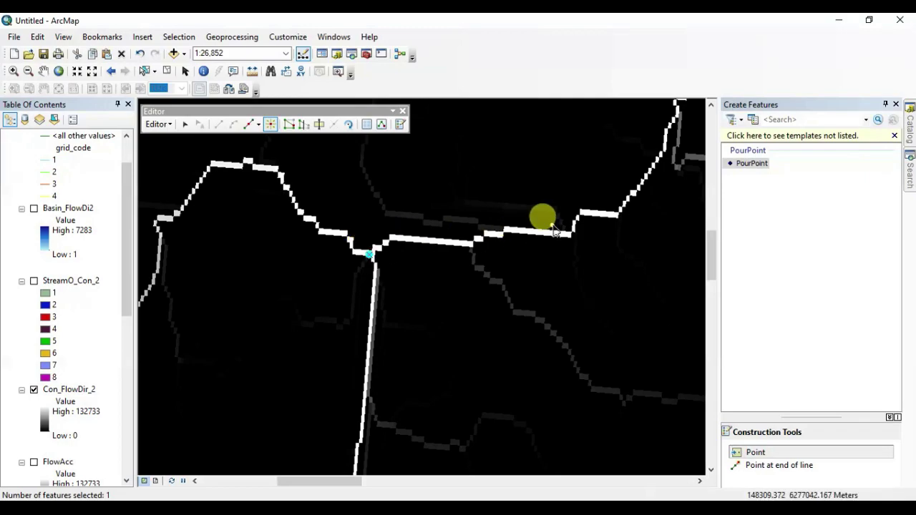
scroll(385, 314, up, 3)
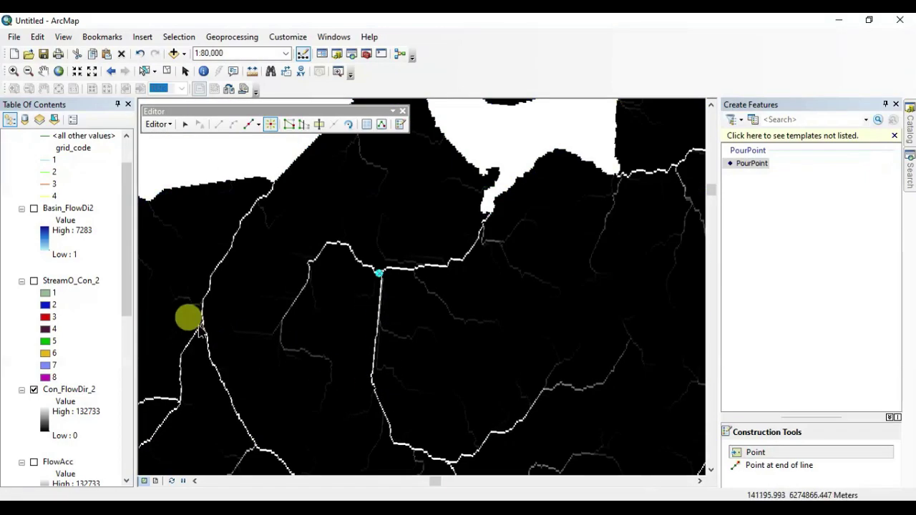
scroll(200, 330, down, 3)
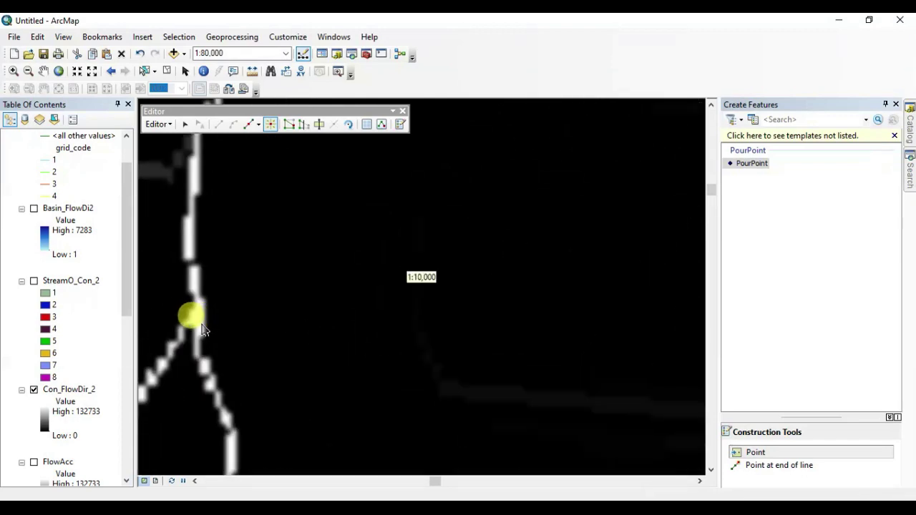
scroll(196, 327, up, 5)
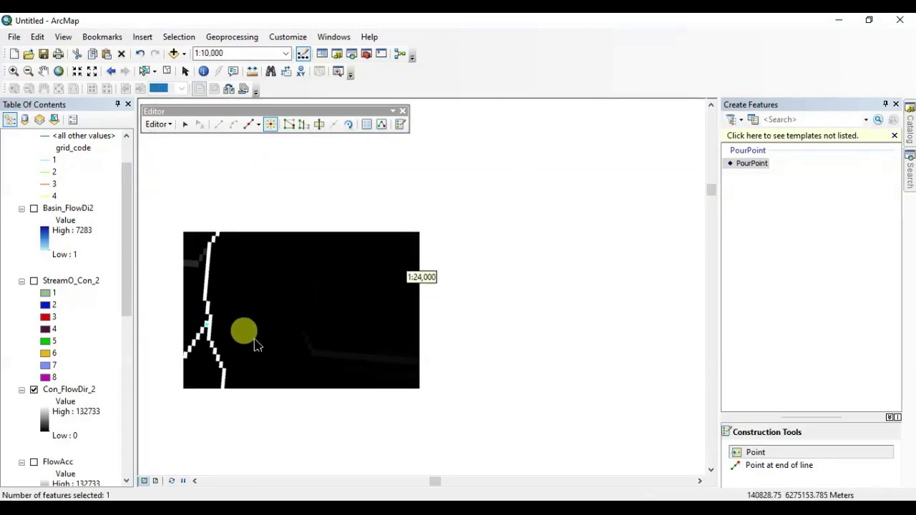
scroll(370, 324, up, 2)
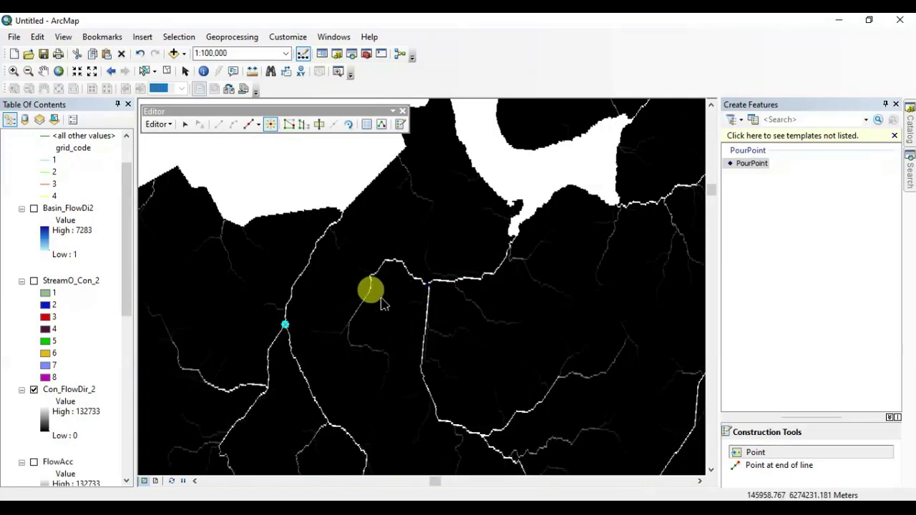
scroll(457, 332, down, 2)
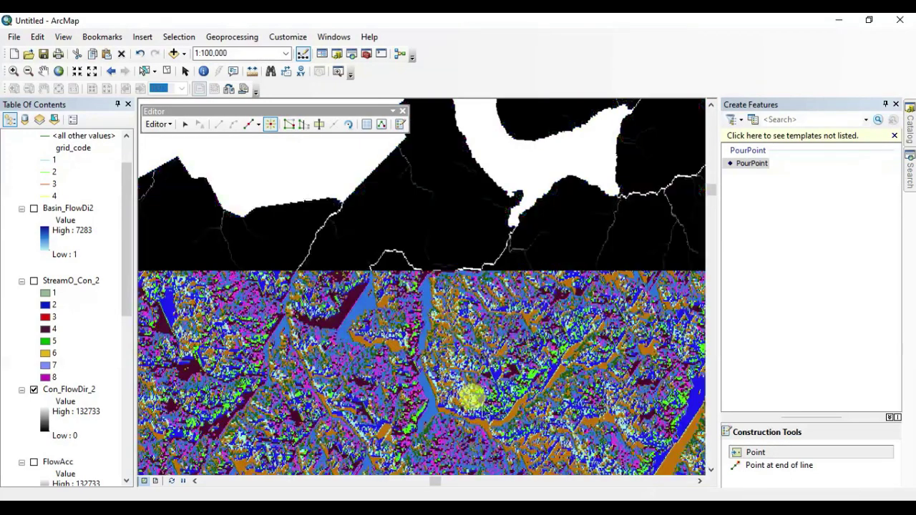
scroll(481, 433, down, 4)
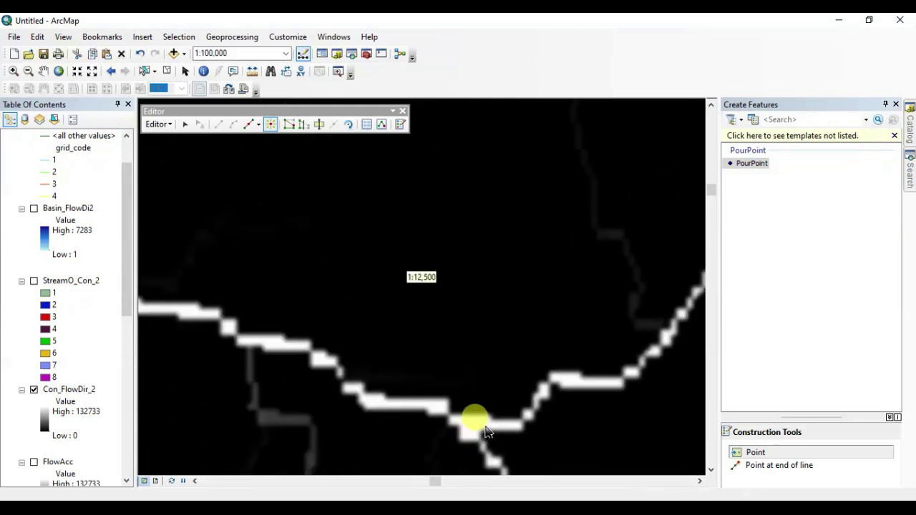
click(470, 430)
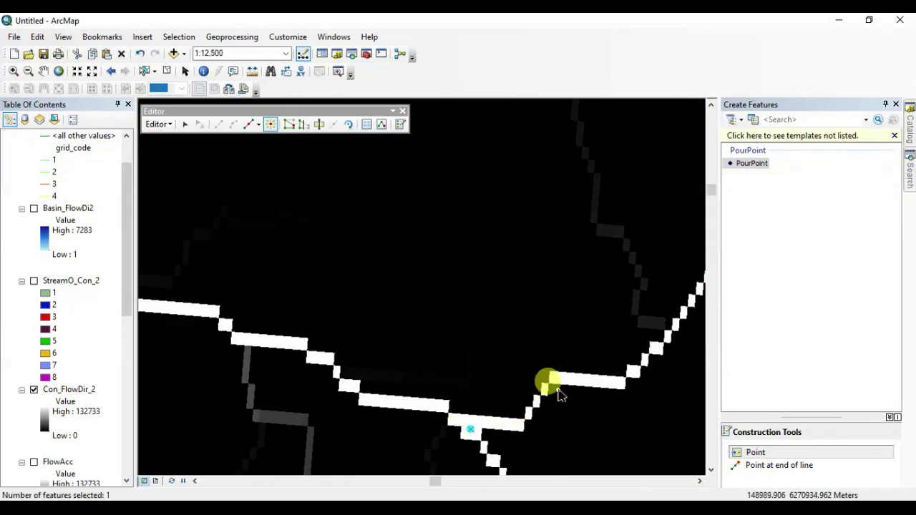
- Add two more pour points on stream cells at junctions
scroll(558, 382, up, 4)
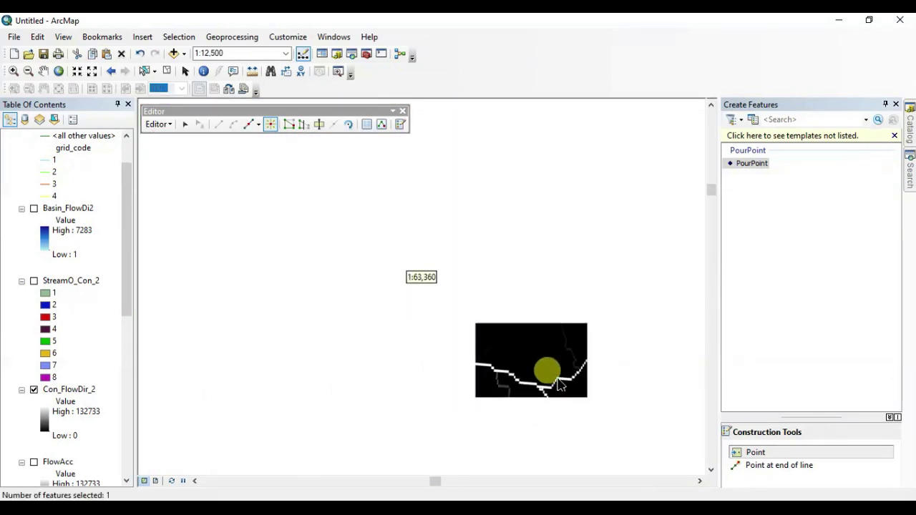
scroll(536, 423, down, 1)
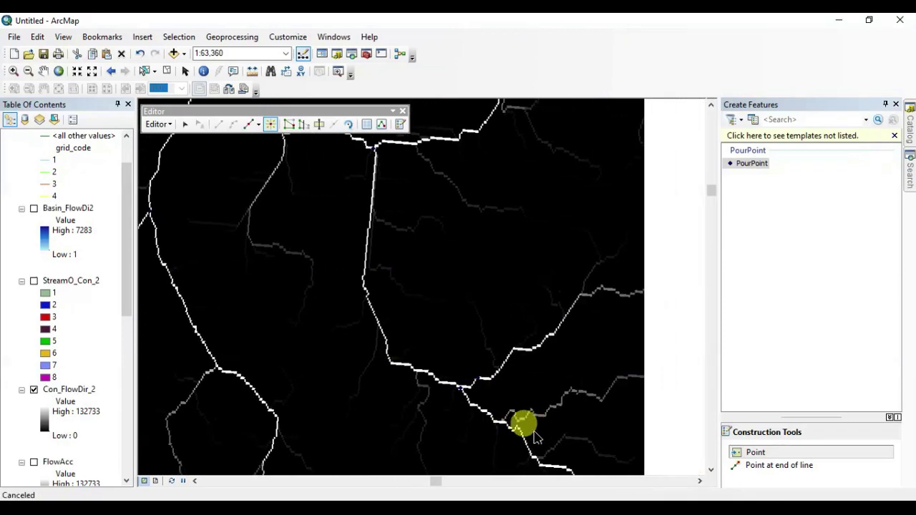
scroll(504, 430, down, 4)
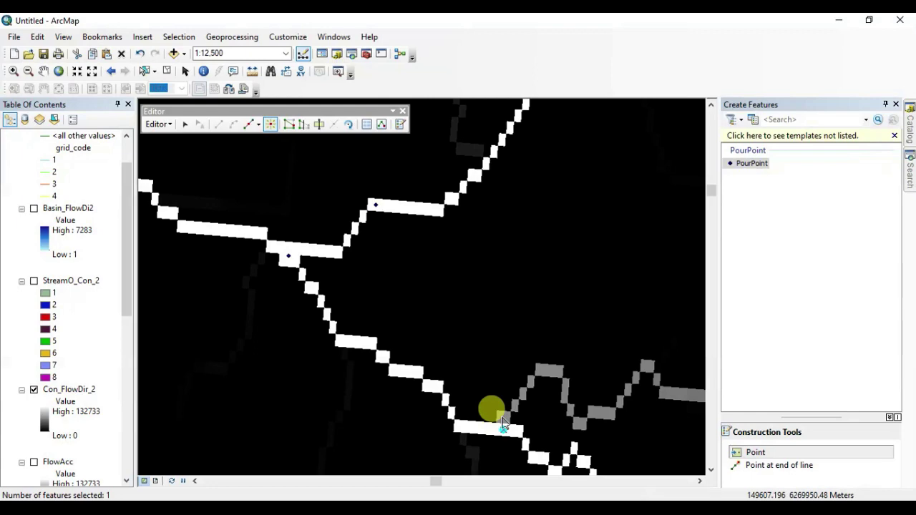
scroll(504, 422, up, 4)
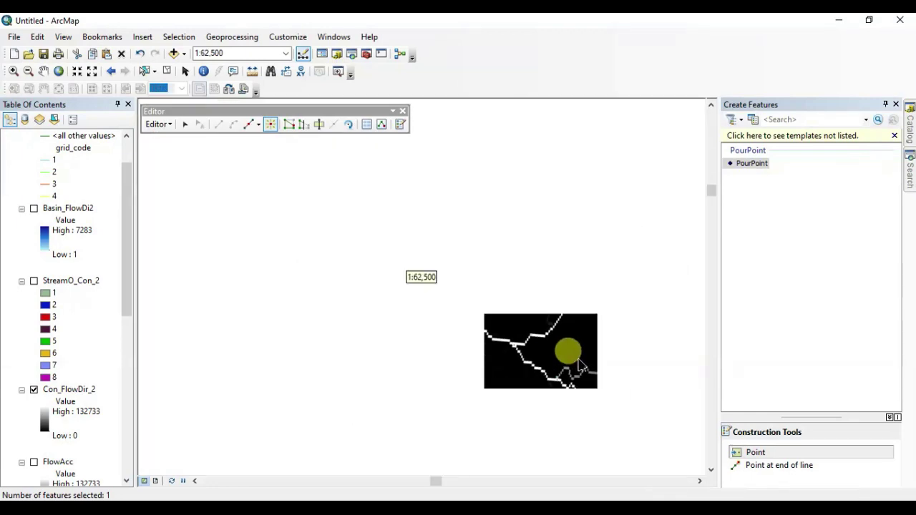
scroll(264, 323, up, 5)
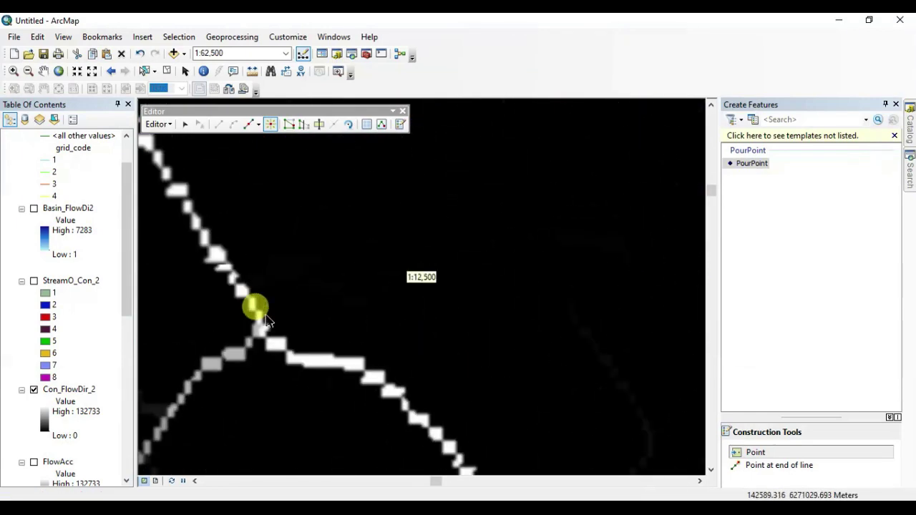
scroll(266, 309, up, 3)
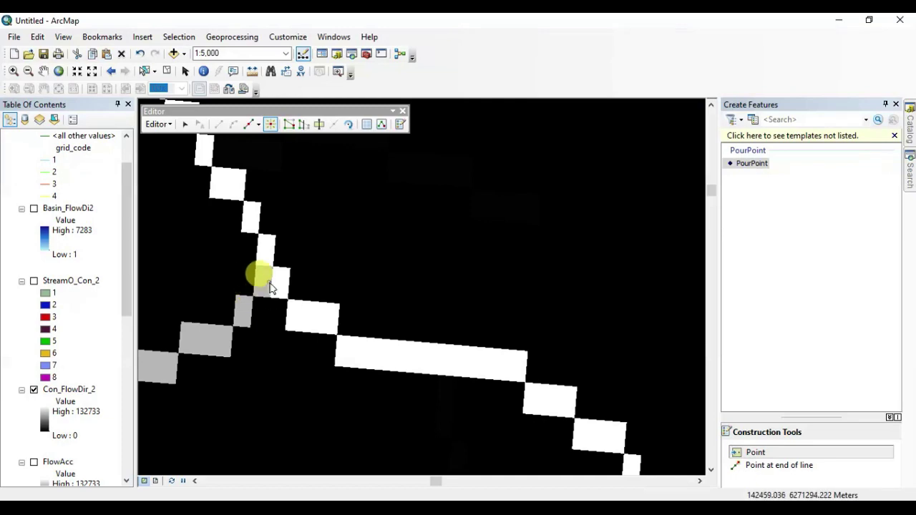
click(278, 281)
click(350, 349)
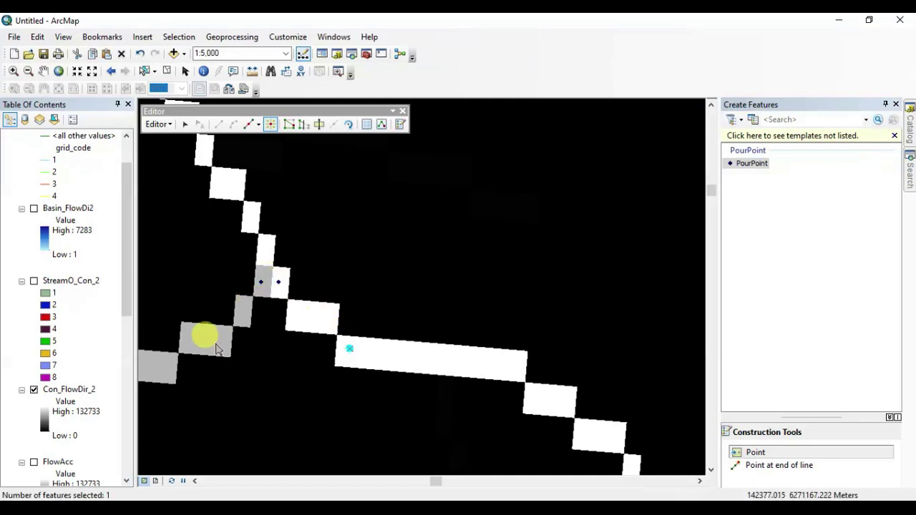
scroll(308, 348, down, 8)
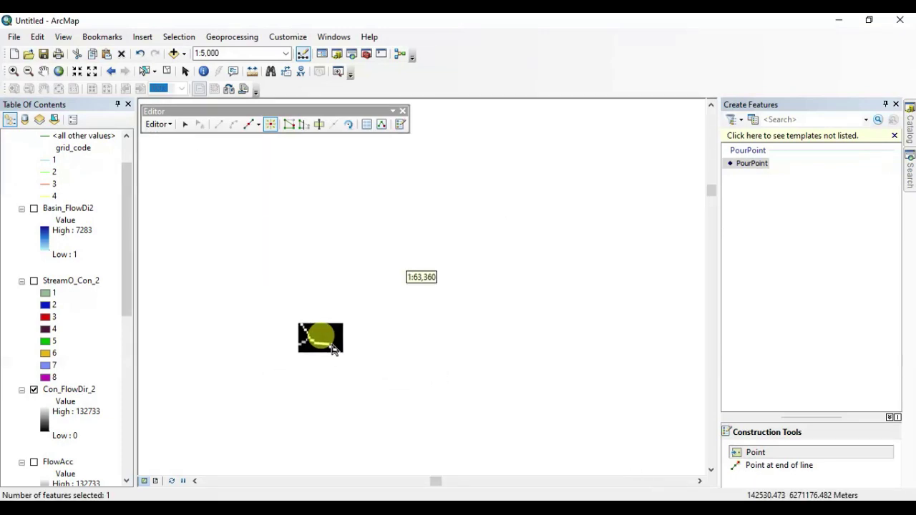
scroll(587, 257, down, 3)
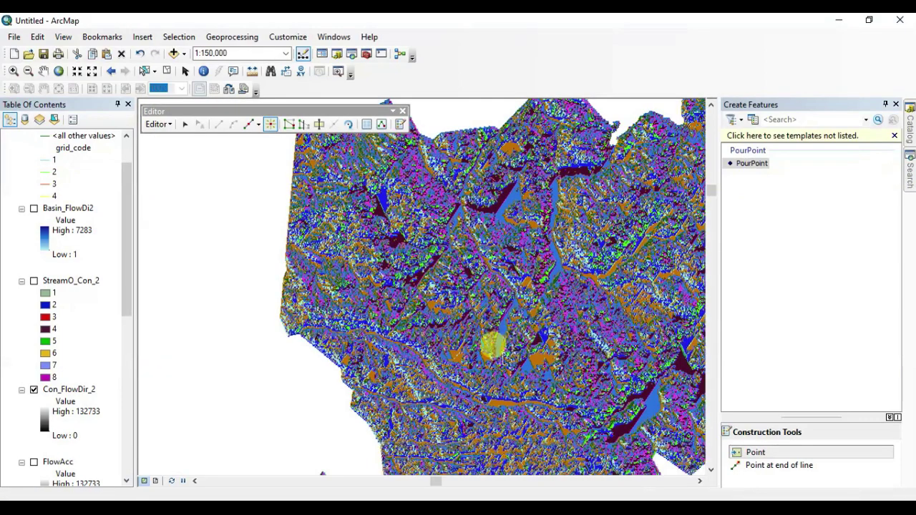
key(Right)
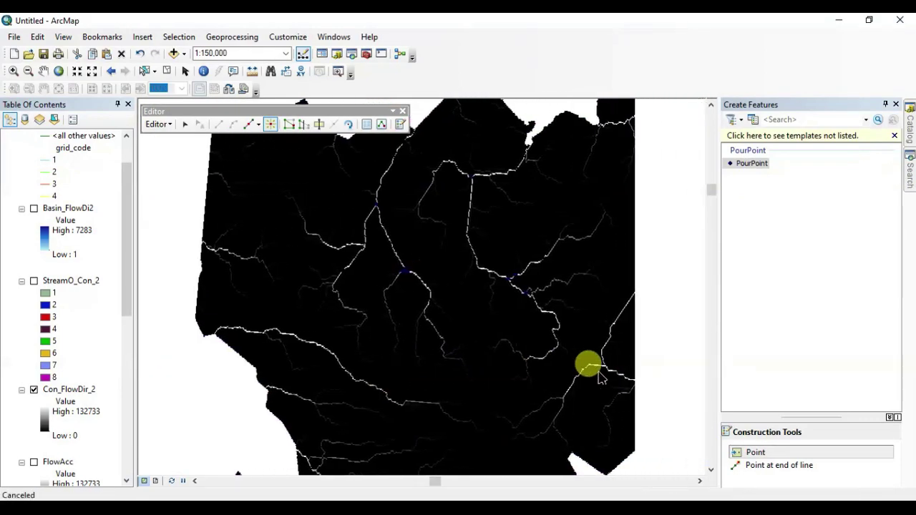
scroll(594, 373, up, 6)
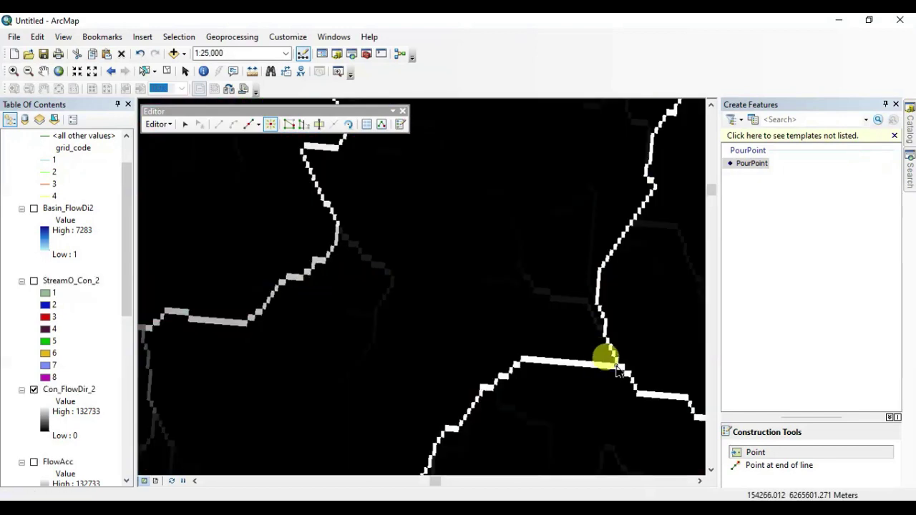
- Add a pour point on a stream junction and zoom around to find further junctions
click(617, 372)
scroll(614, 338, up, 2)
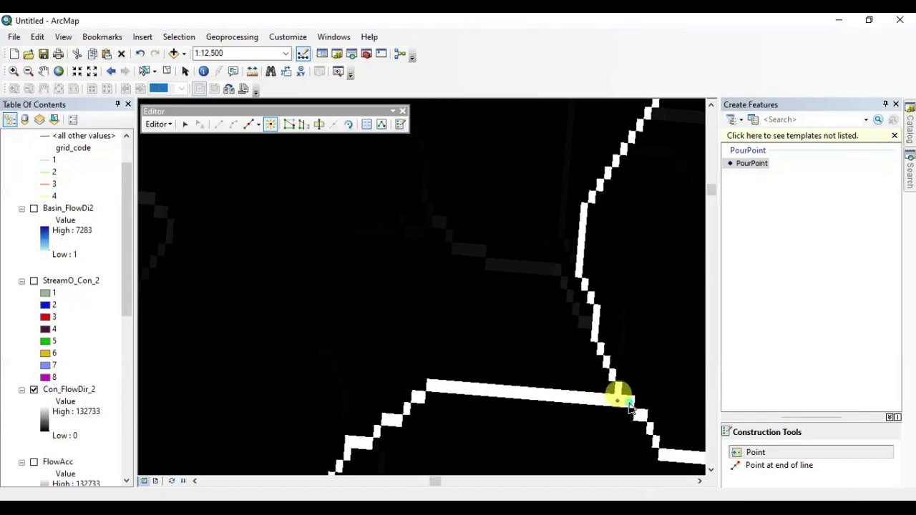
scroll(630, 406, down, 6)
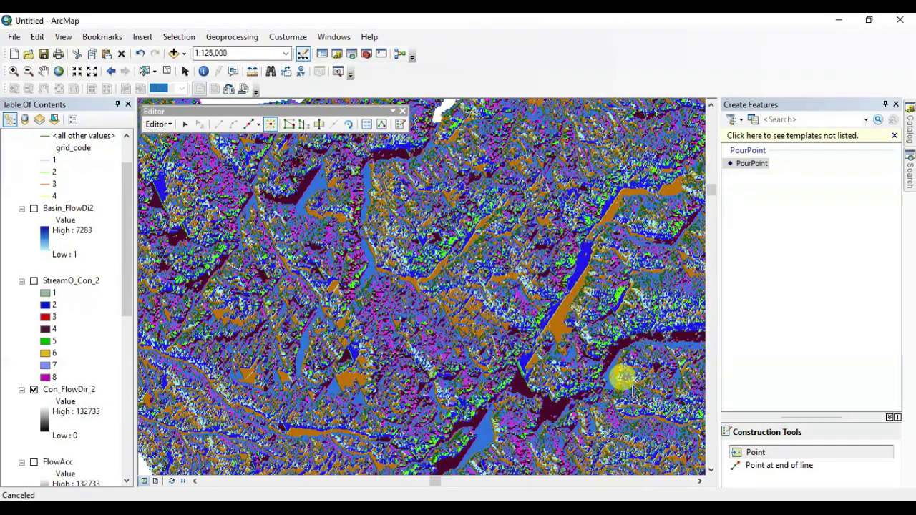
scroll(630, 379, up, 4)
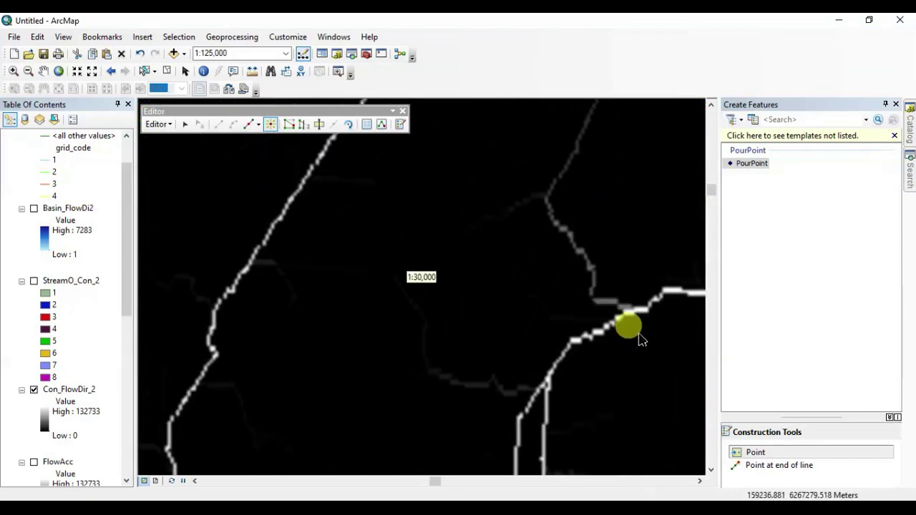
scroll(630, 343, up, 2)
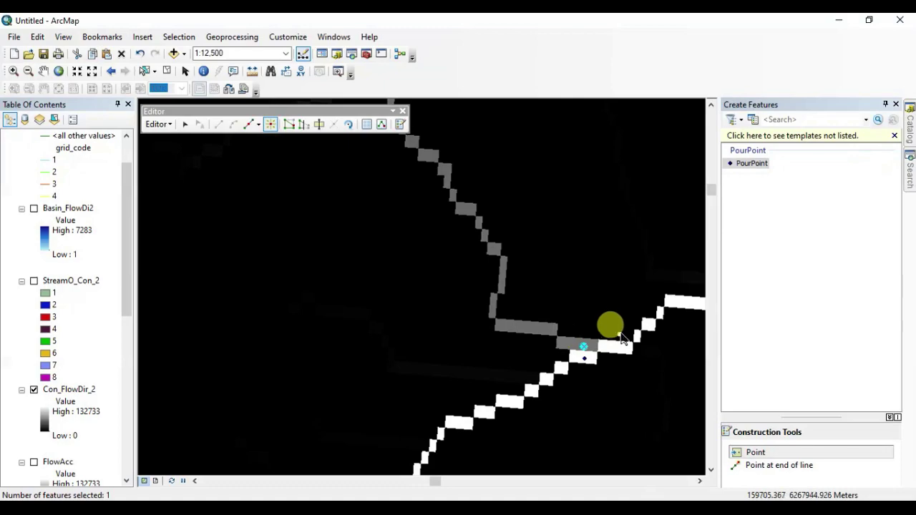
scroll(623, 340, down, 4)
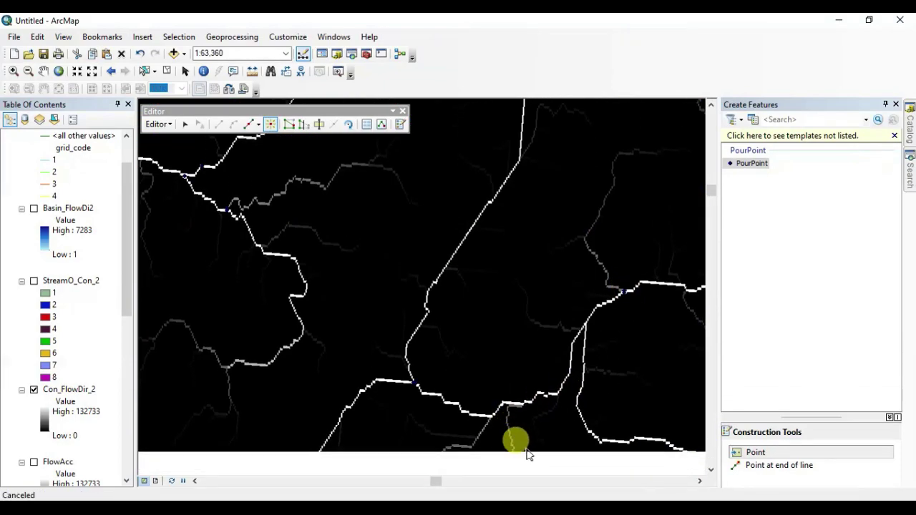
scroll(583, 308, up, 1)
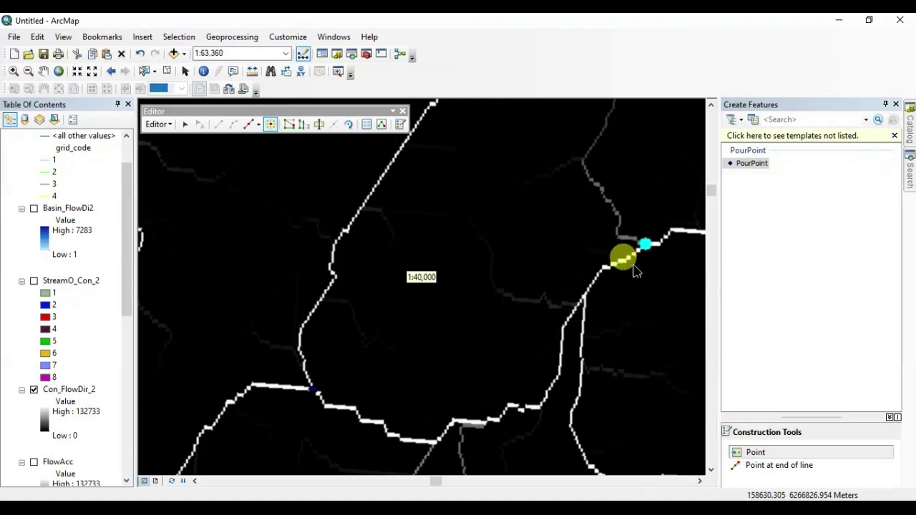
scroll(635, 270, down, 3)
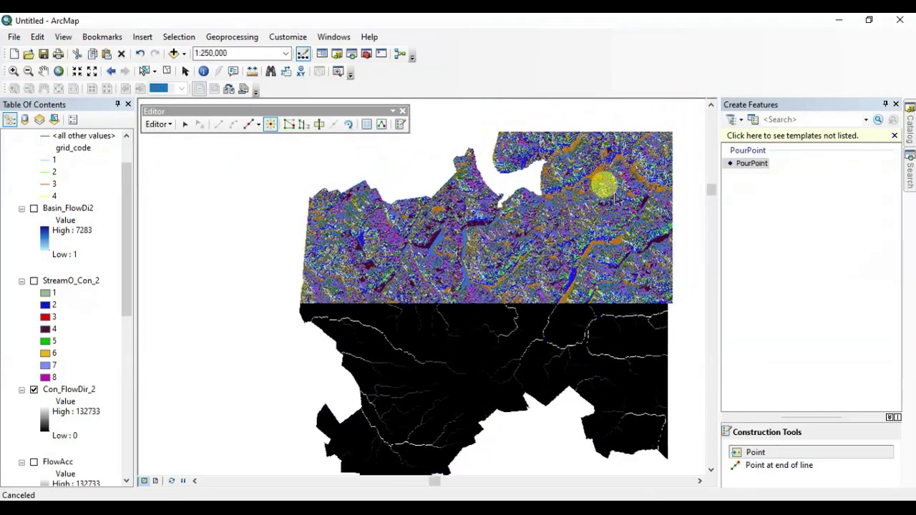
scroll(605, 206, up, 2)
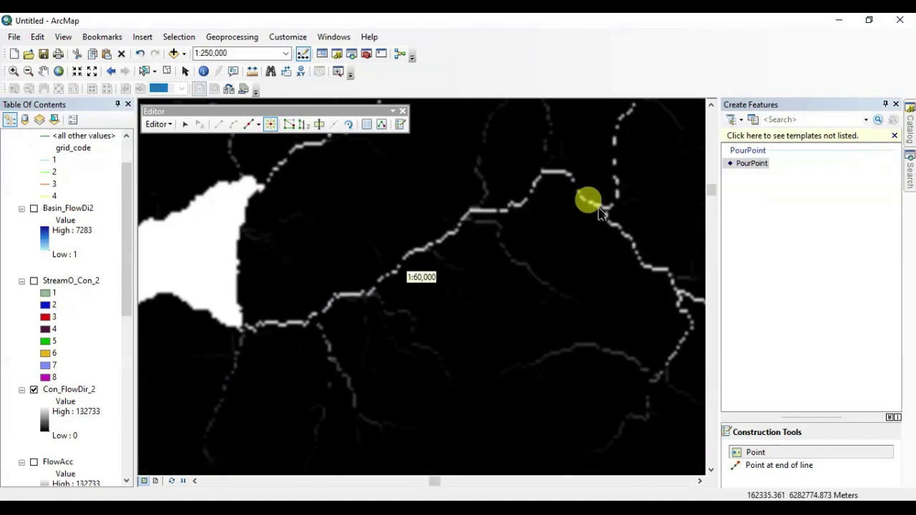
scroll(627, 201, up, 2)
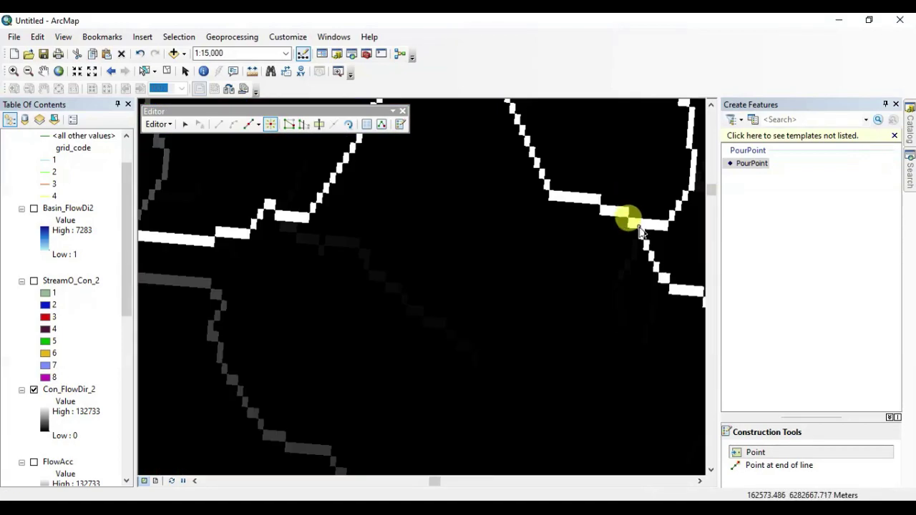
- Add two more pour points on a junction cell and a stream confluence
click(637, 225)
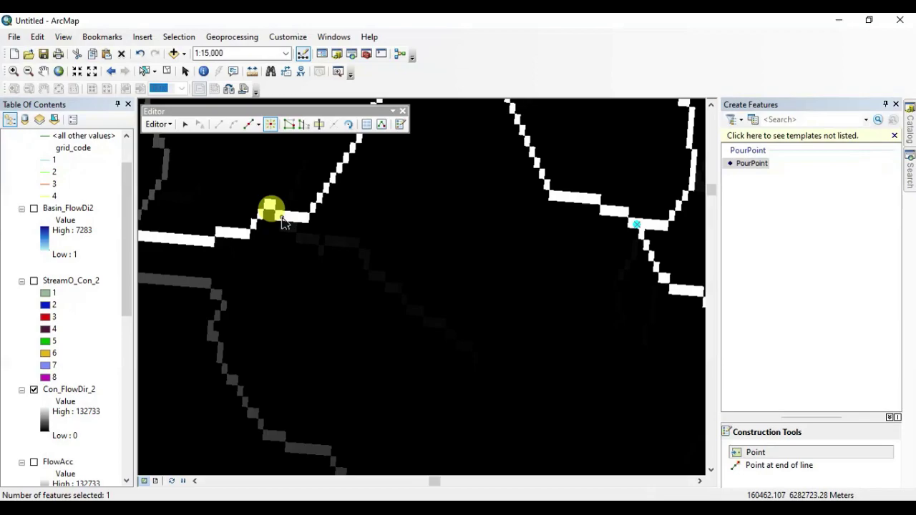
scroll(522, 204, down, 2)
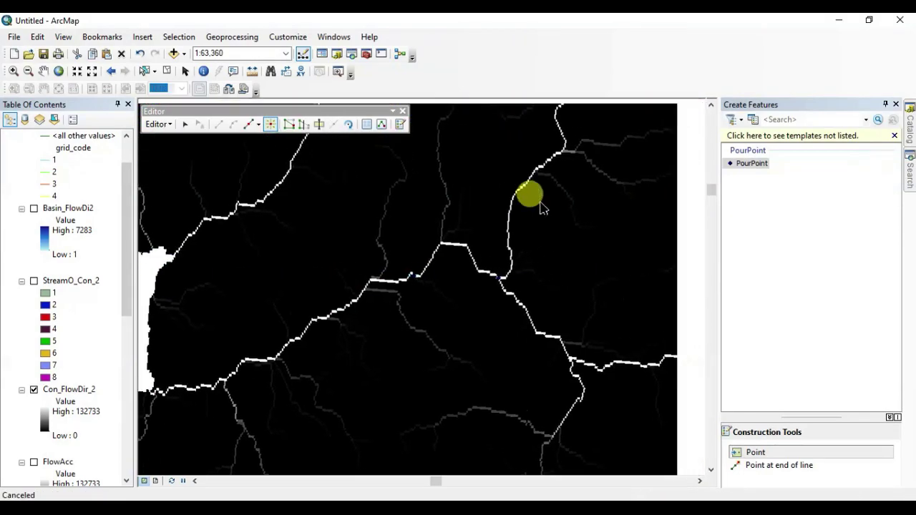
scroll(565, 369, up, 5)
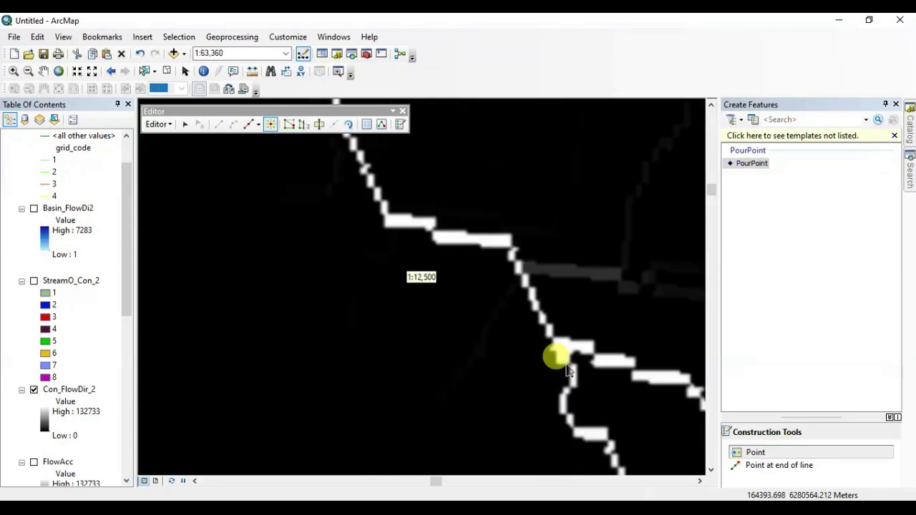
scroll(567, 366, up, 2)
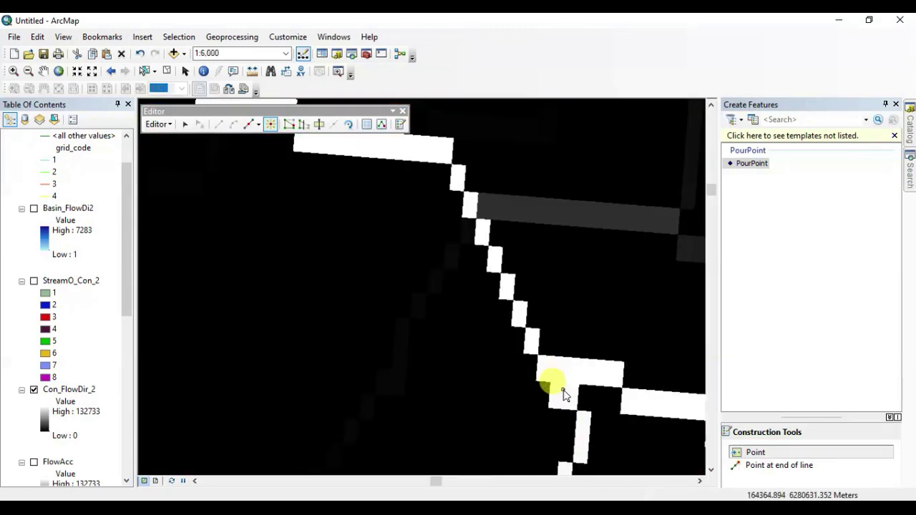
click(563, 390)
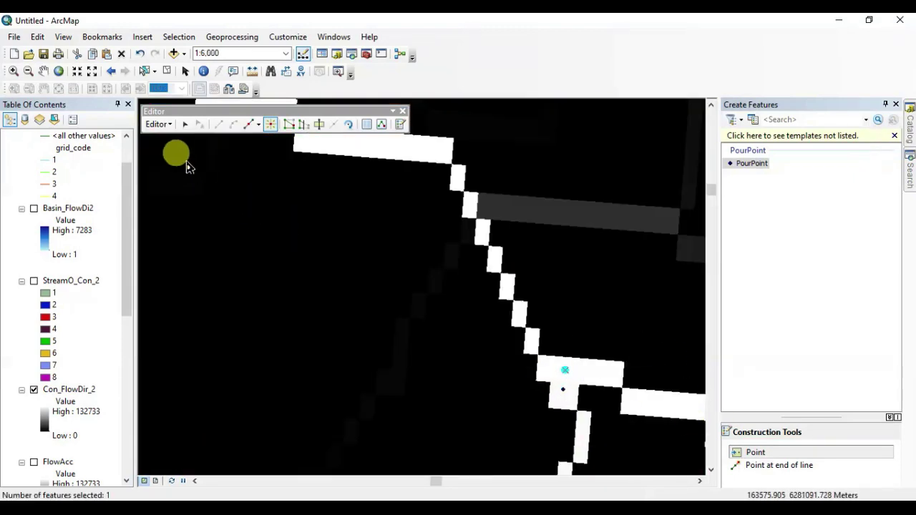
click(162, 125)
- Stop editing, saving the PourPoint edits, and close the Editor toolbar
click(179, 154)
click(412, 306)
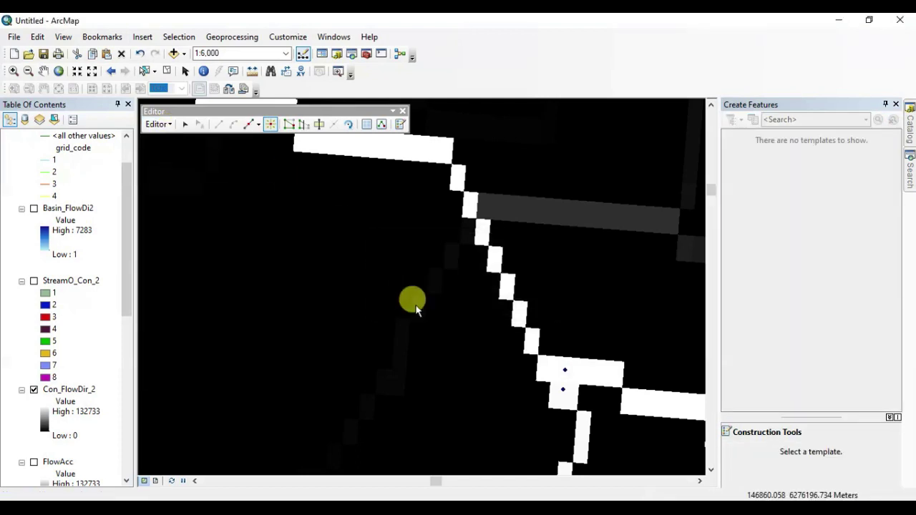
click(403, 112)
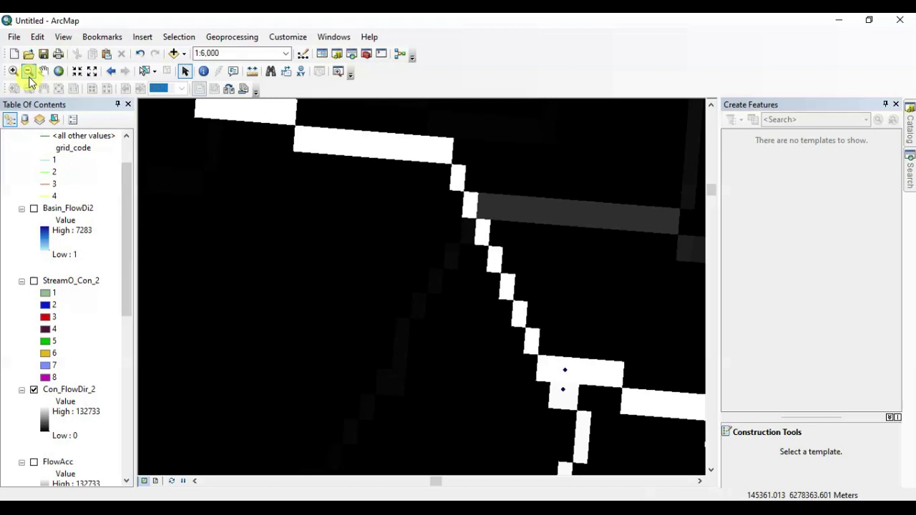
- Open the Snap Pour Point tool from Spatial Analyst > Hydrology
click(366, 55)
click(721, 302)
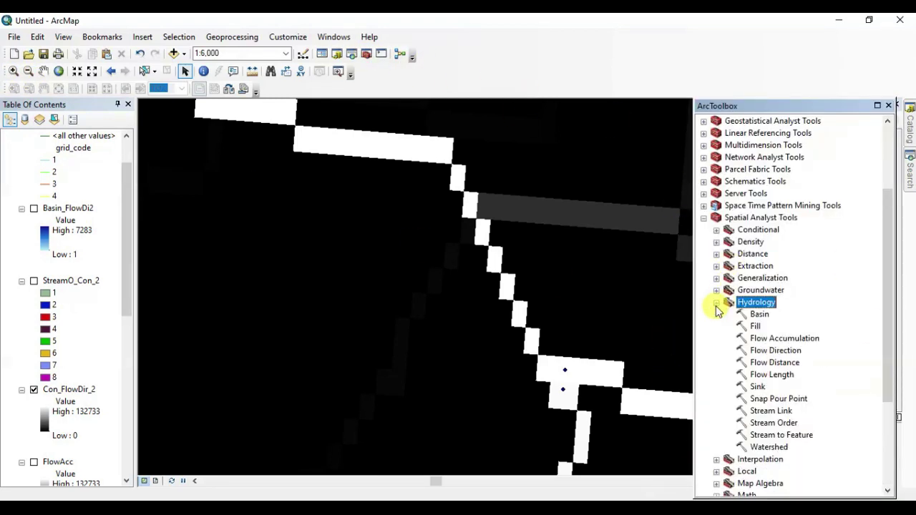
double_click(765, 403)
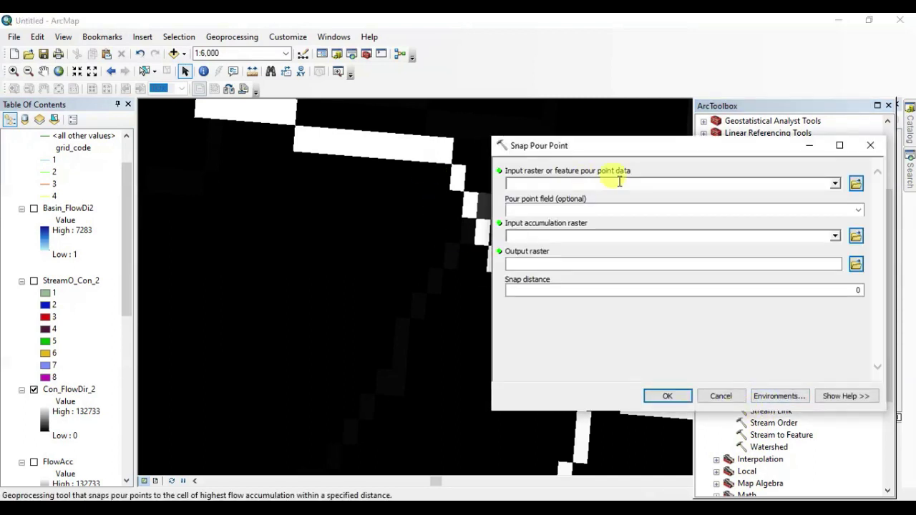
- Run Snap Pour Point on PourPoint using the FID field and the FlowAcc accumulation raster
drag(123, 219, 123, 179)
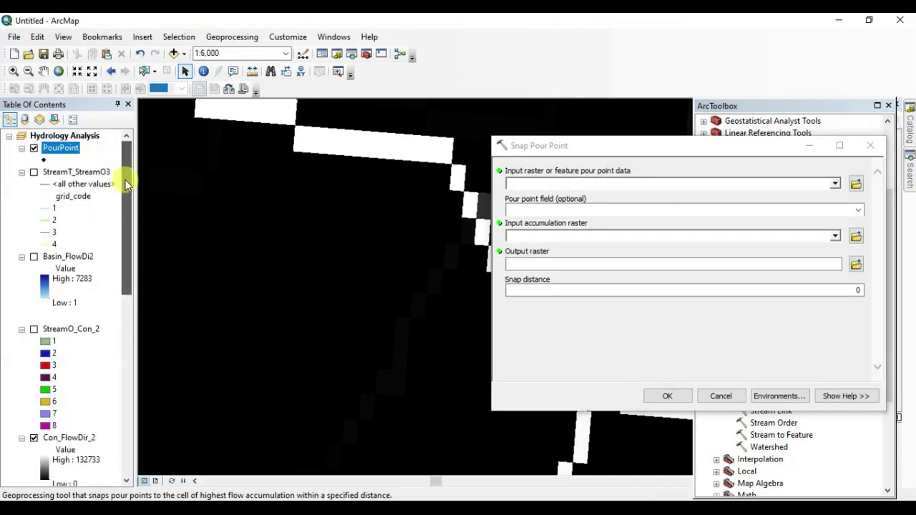
drag(71, 149, 102, 153)
drag(473, 170, 522, 181)
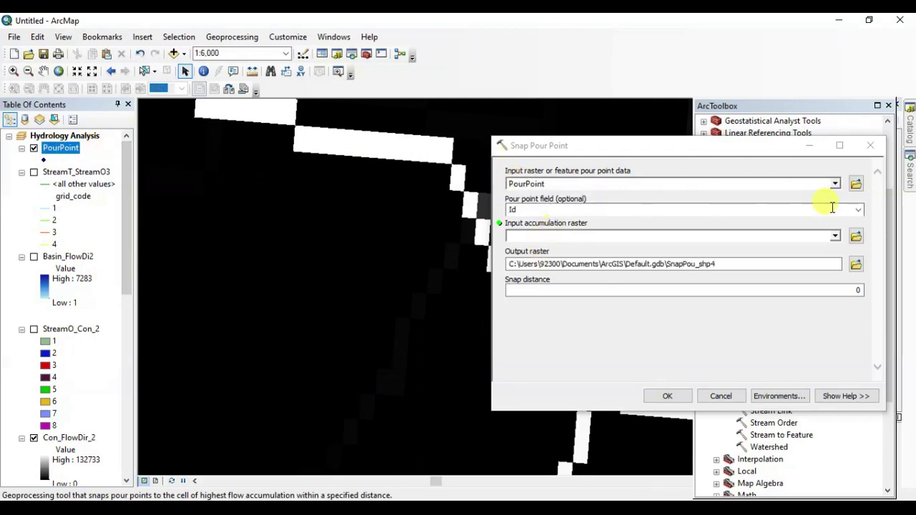
click(832, 208)
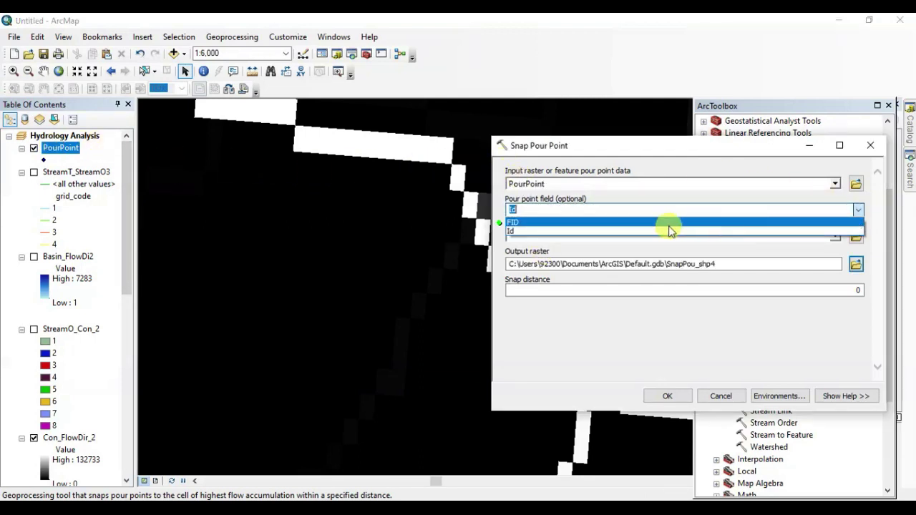
click(564, 225)
drag(126, 212, 128, 333)
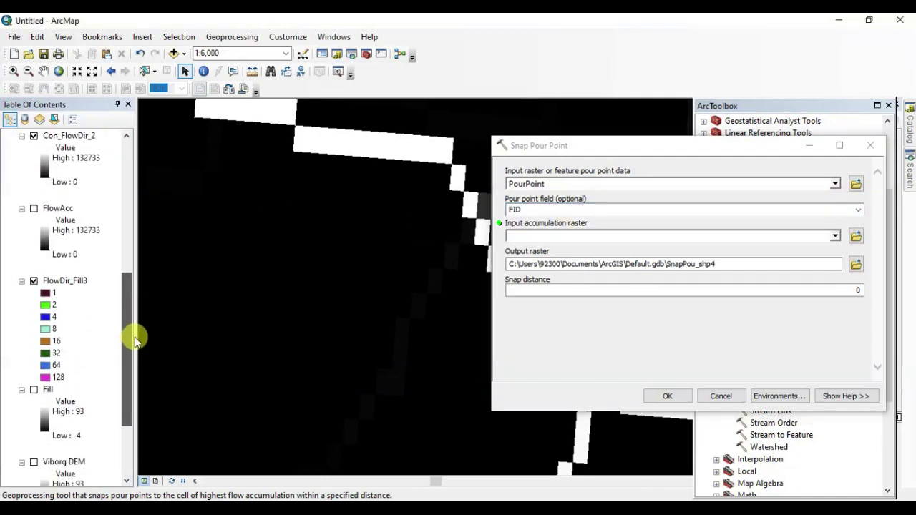
click(57, 209)
drag(58, 209, 554, 236)
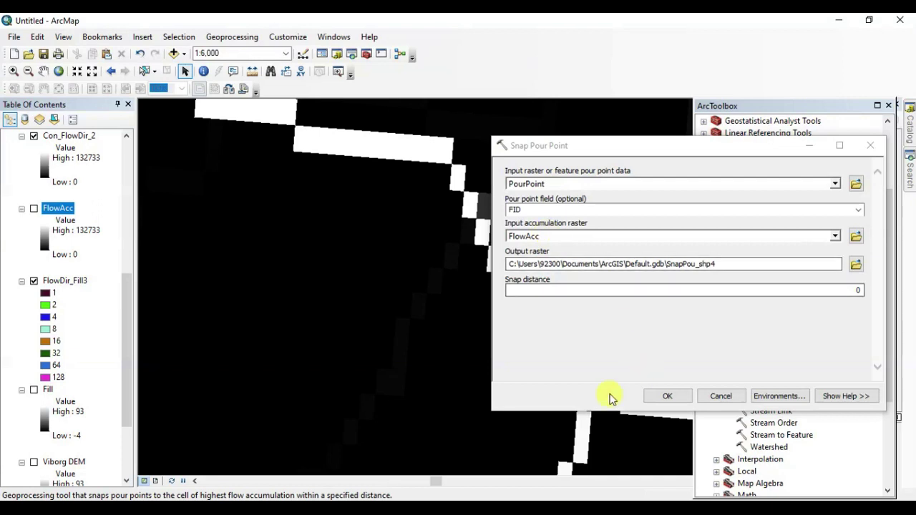
click(671, 398)
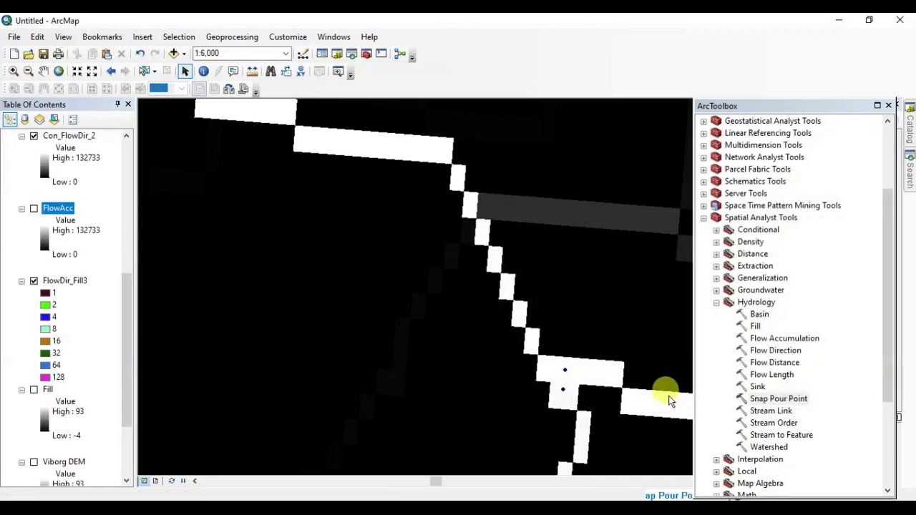
- Zoom in twice on the stream junction to see the snapped SnapPou_shp4 cell
drag(127, 317, 125, 179)
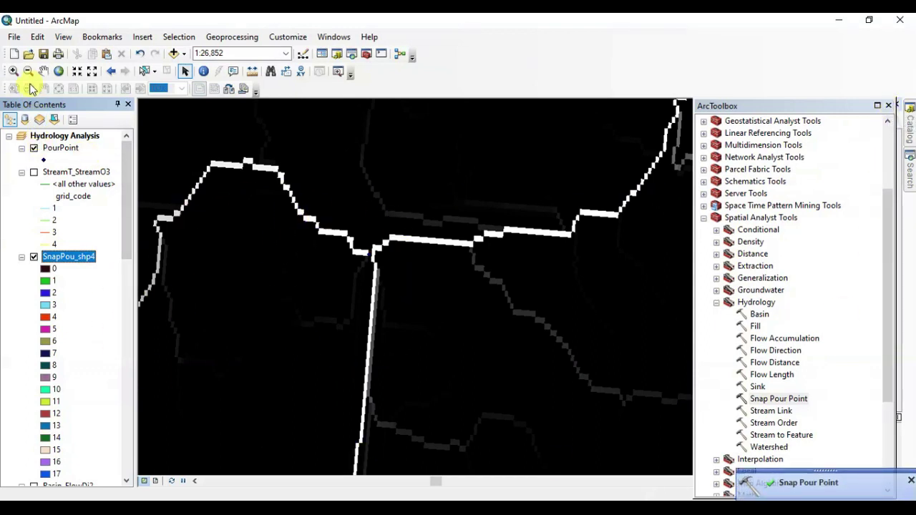
click(15, 71)
drag(332, 221, 432, 333)
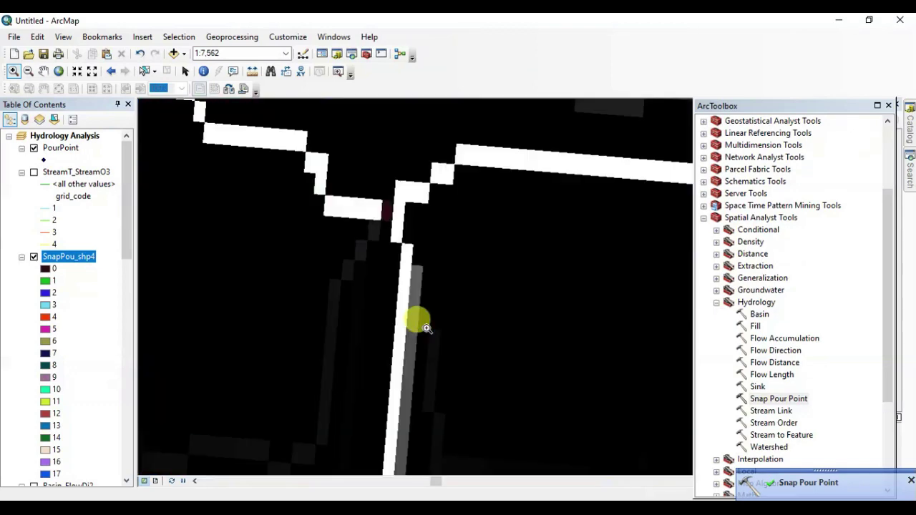
drag(356, 185, 434, 262)
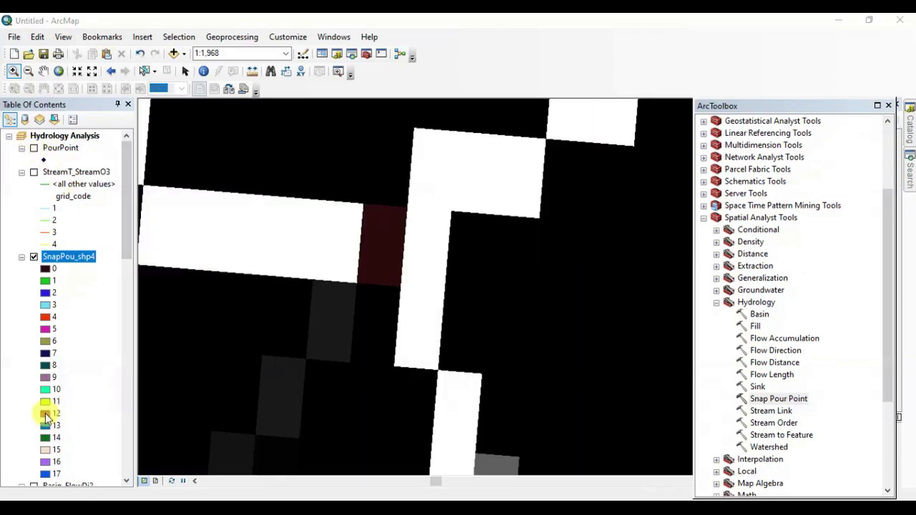
mouse_move(129, 246)
mouse_down()
mouse_move(129, 282)
mouse_move(129, 262)
mouse_up()
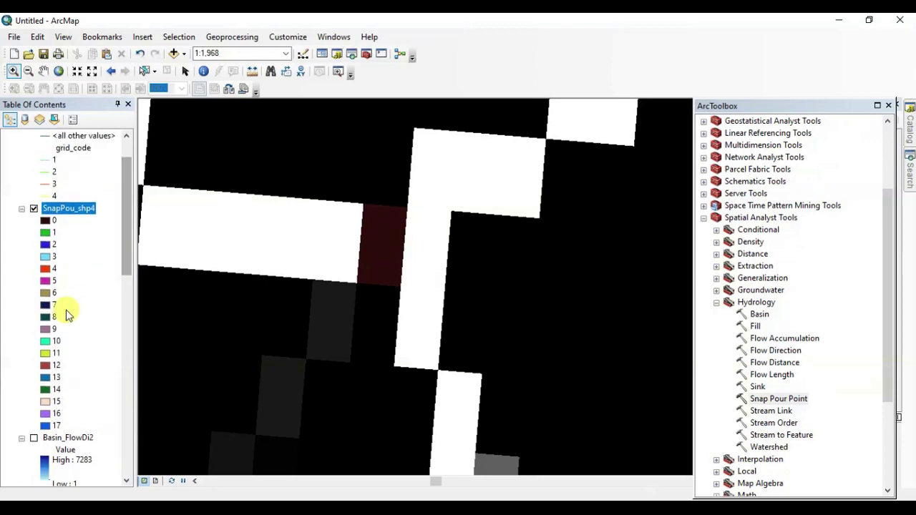
- Give SnapPou_shp4 value 12 the yellow Sun fill symbol
double_click(45, 365)
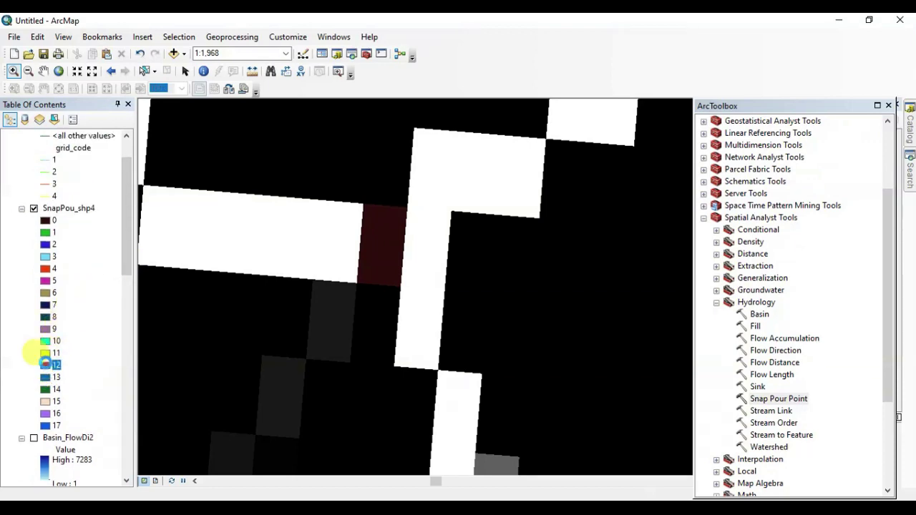
click(656, 159)
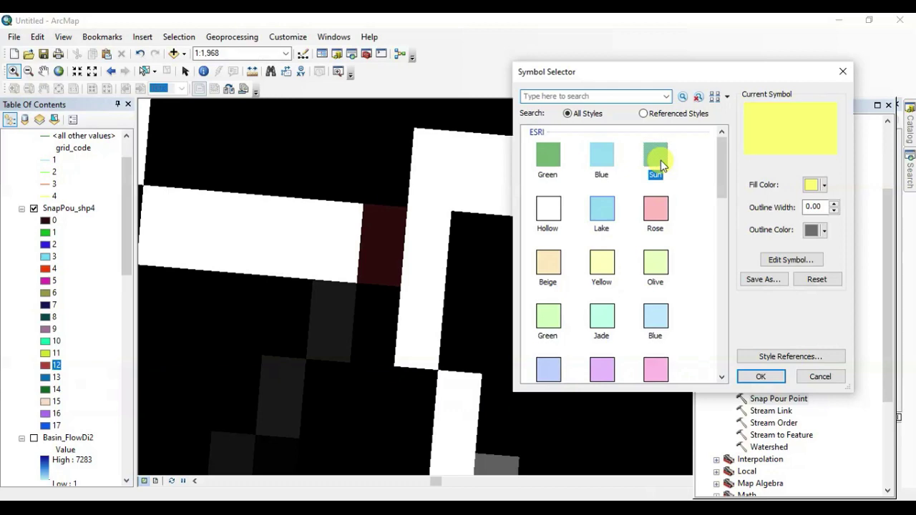
click(762, 377)
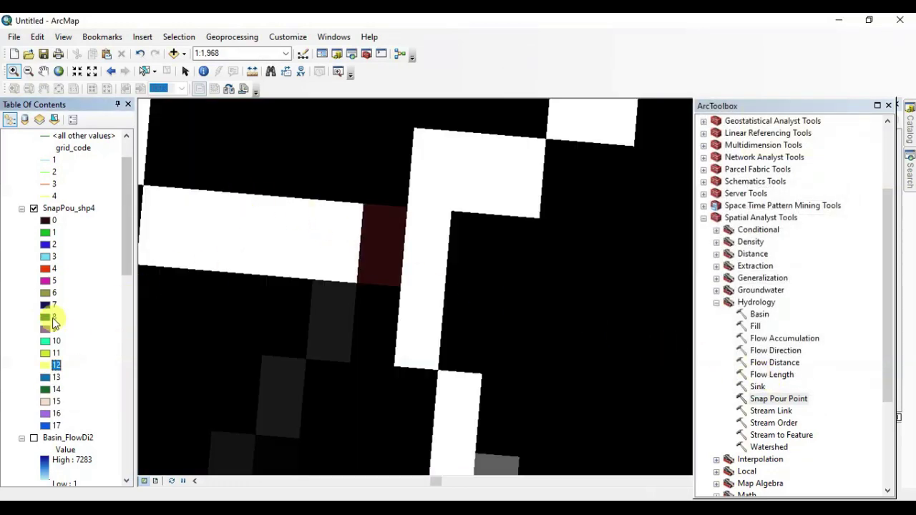
double_click(44, 365)
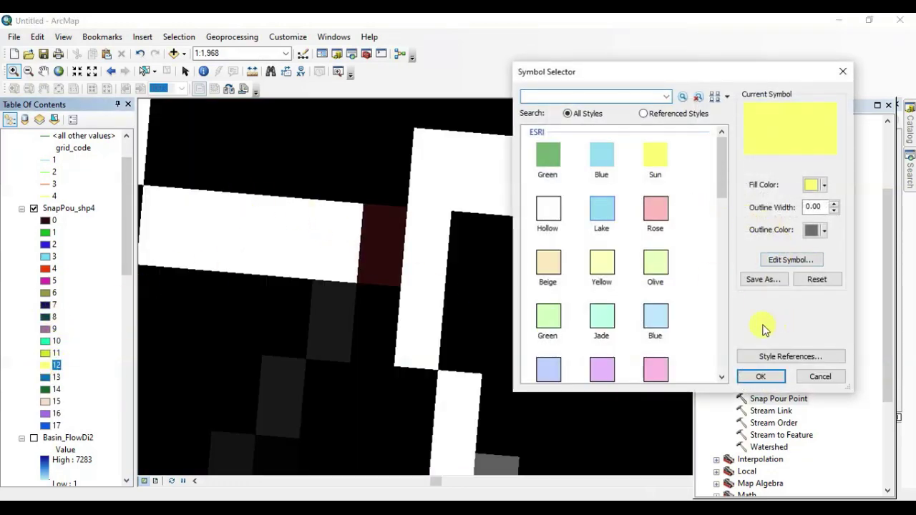
click(821, 378)
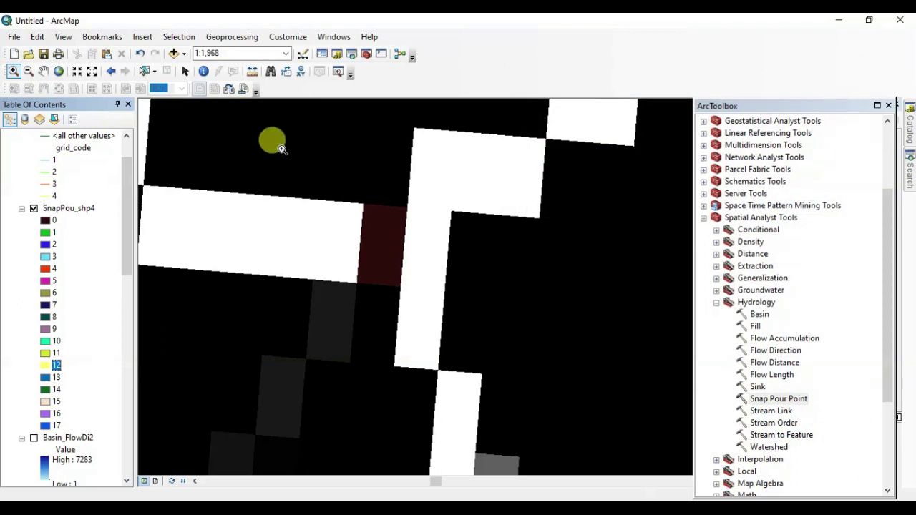
- Zoom to the full extent, then zoom in to frame the catchment area
click(59, 70)
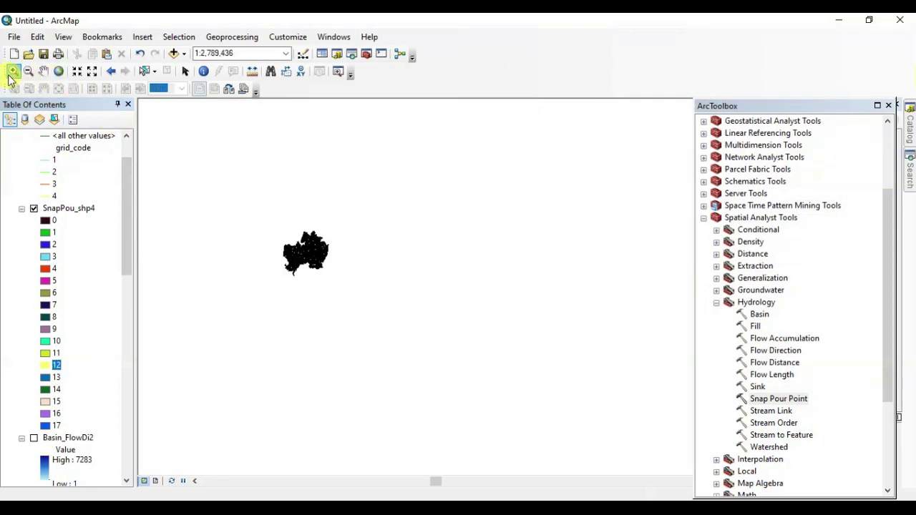
drag(274, 214, 351, 313)
drag(312, 148, 532, 359)
drag(266, 158, 563, 429)
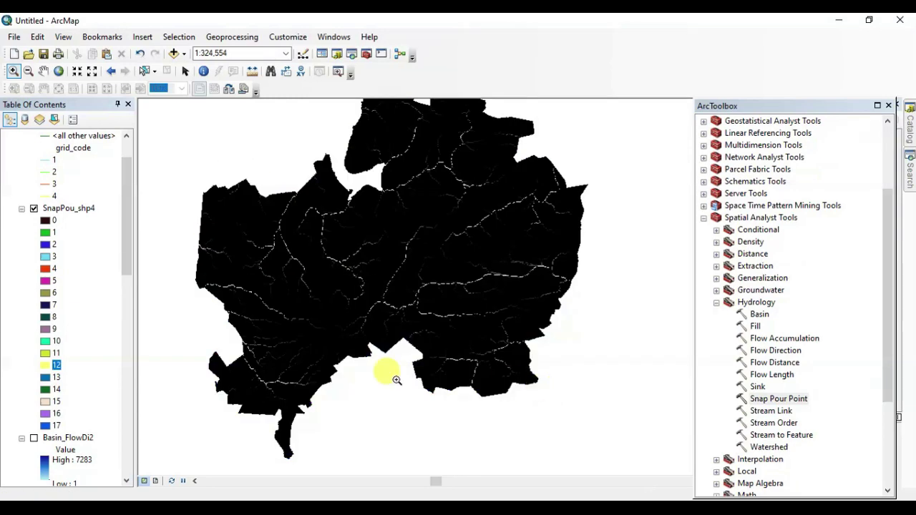
scroll(121, 261, up, 3)
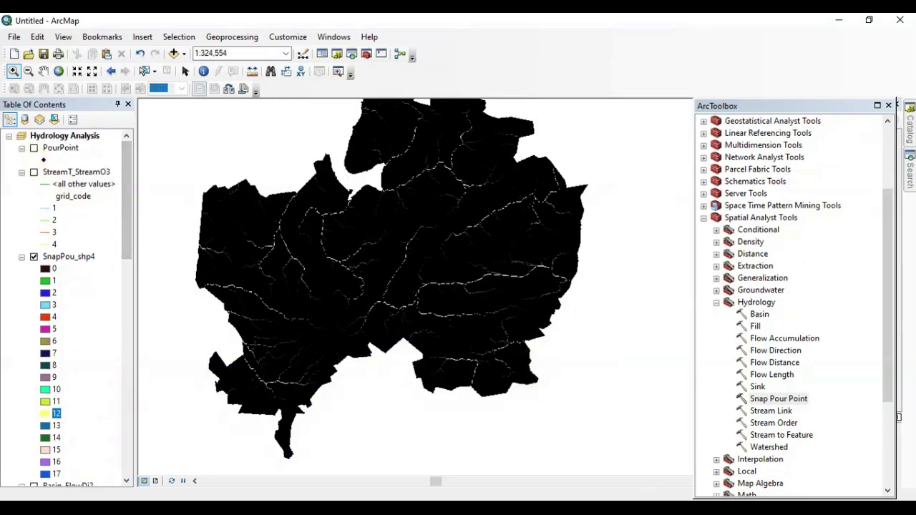
click(777, 449)
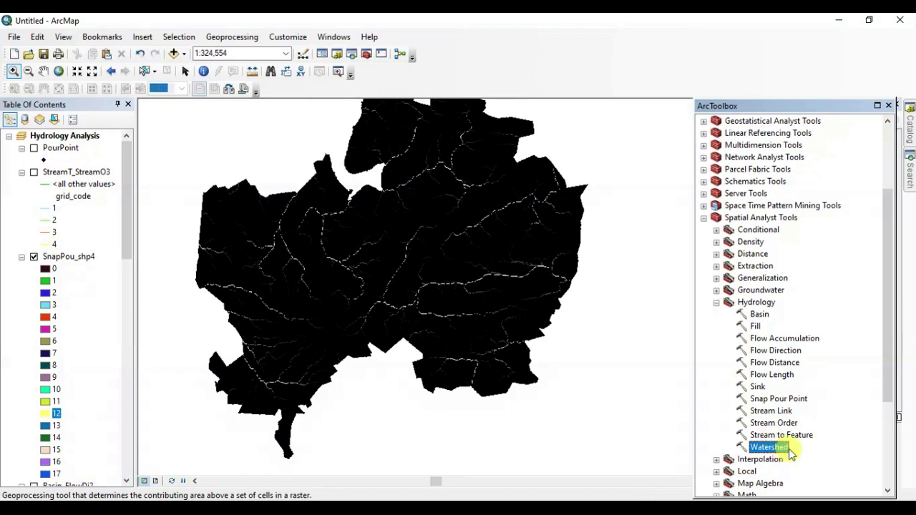
- In Watershed, use FlowDir_Fill3 as flow direction and SnapPou_shp4 as pour point data
double_click(787, 449)
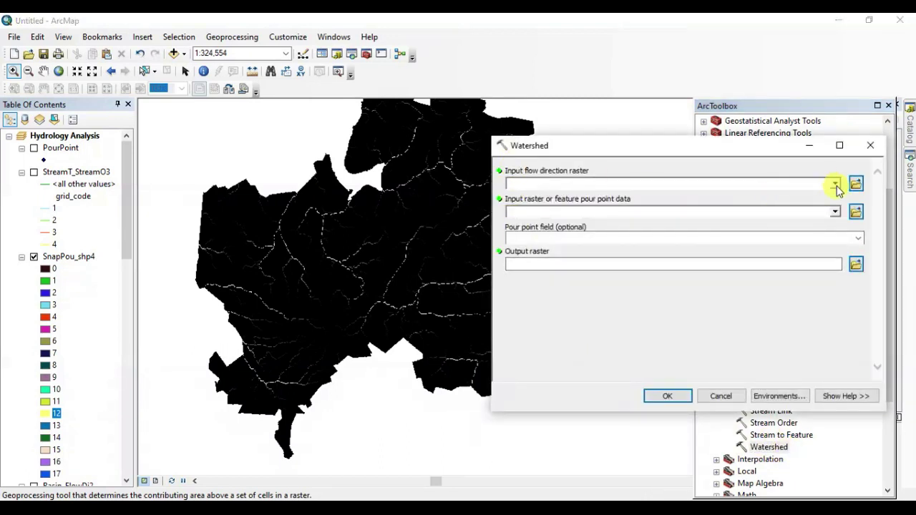
click(835, 185)
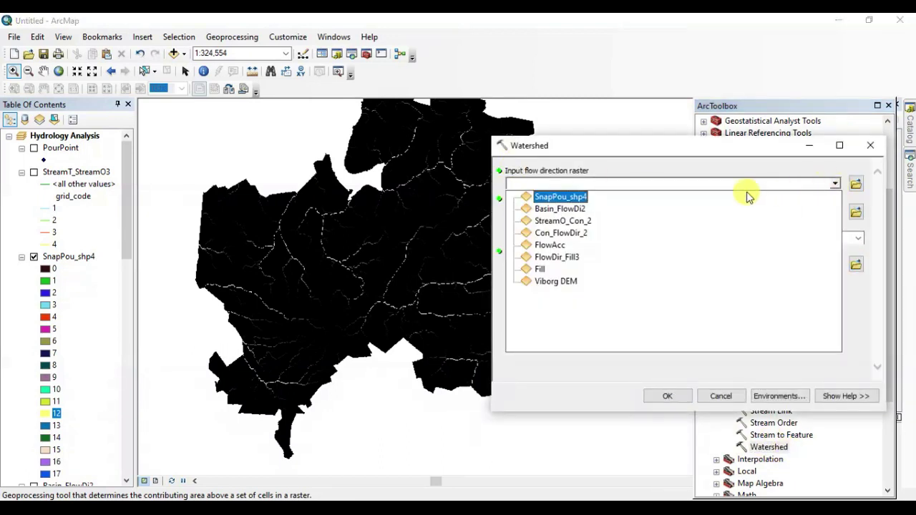
click(557, 257)
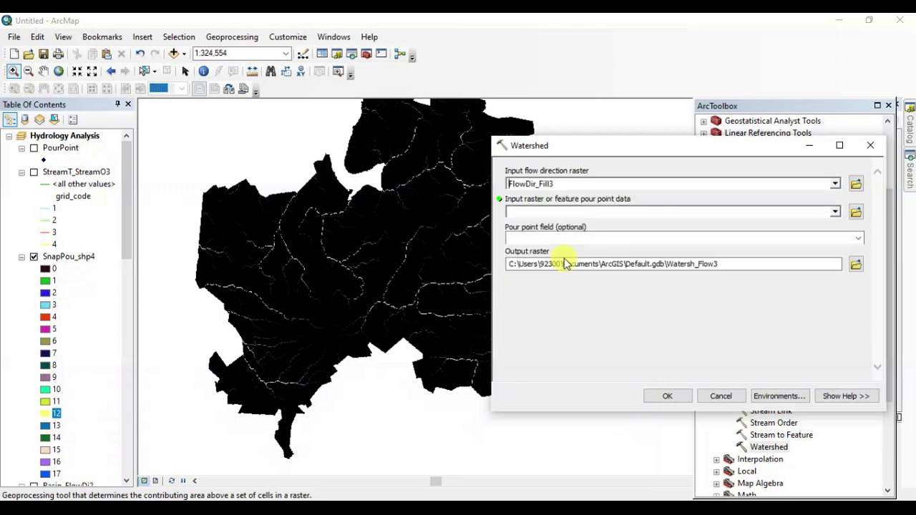
click(835, 213)
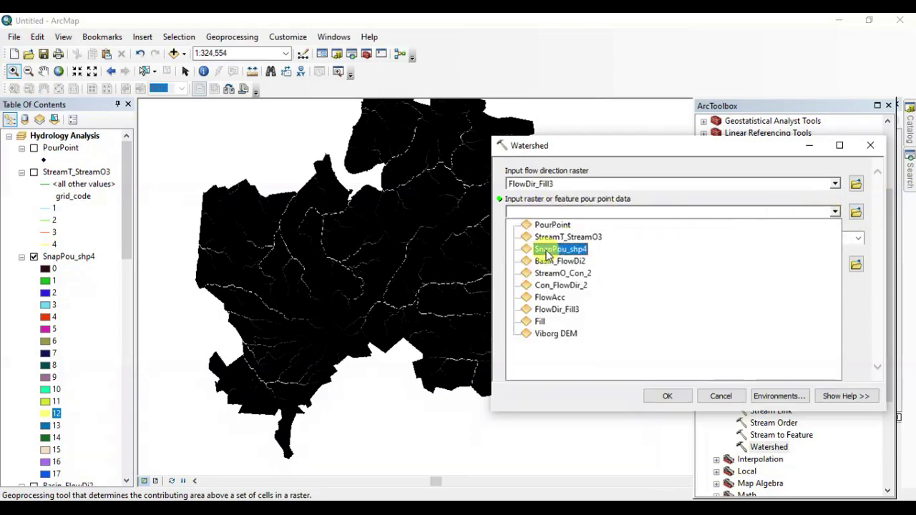
click(76, 259)
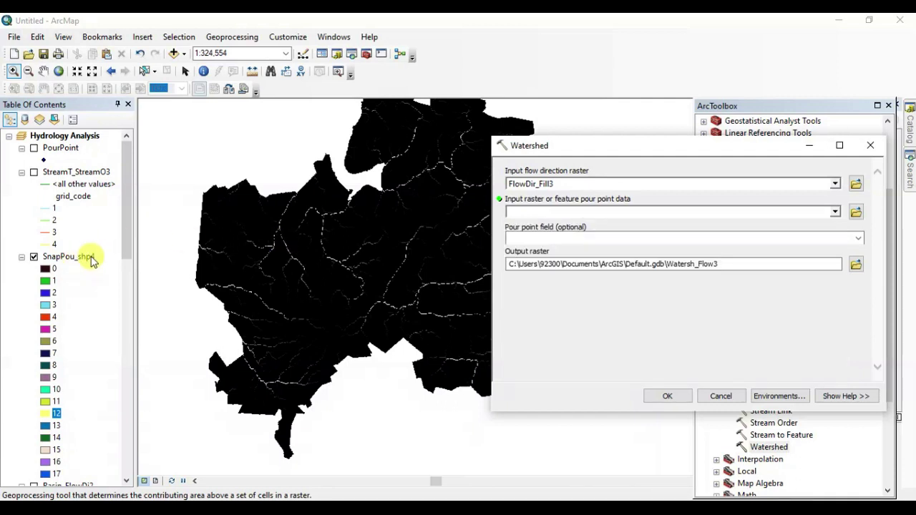
drag(91, 262, 553, 199)
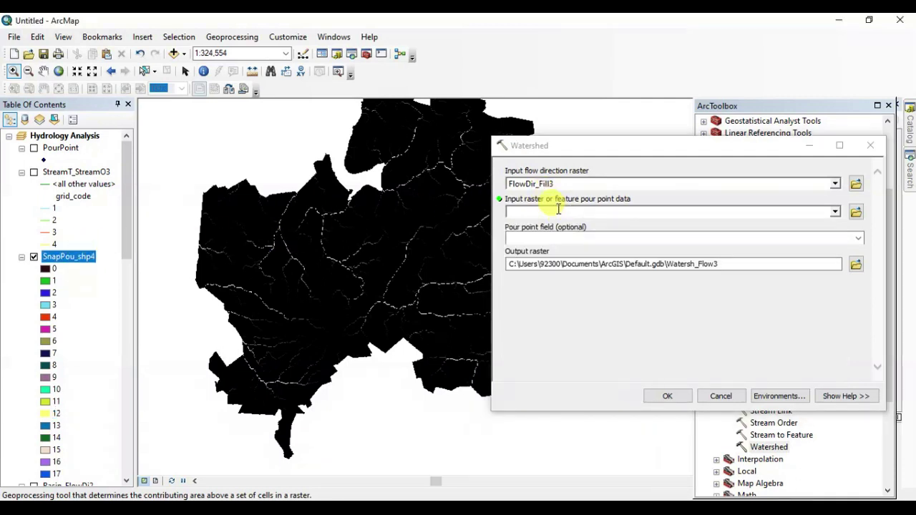
- Set the Watershed output raster name to the existing Watersh_Flow2
drag(726, 265, 703, 265)
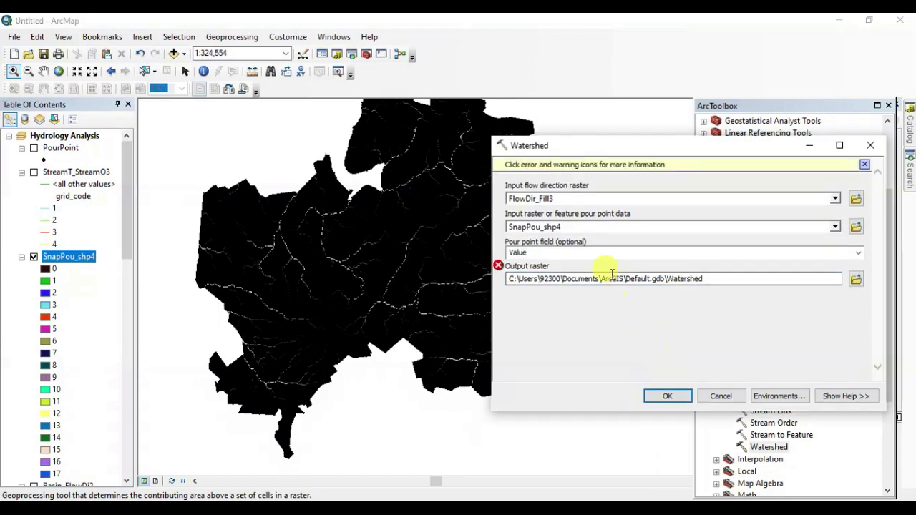
click(721, 280)
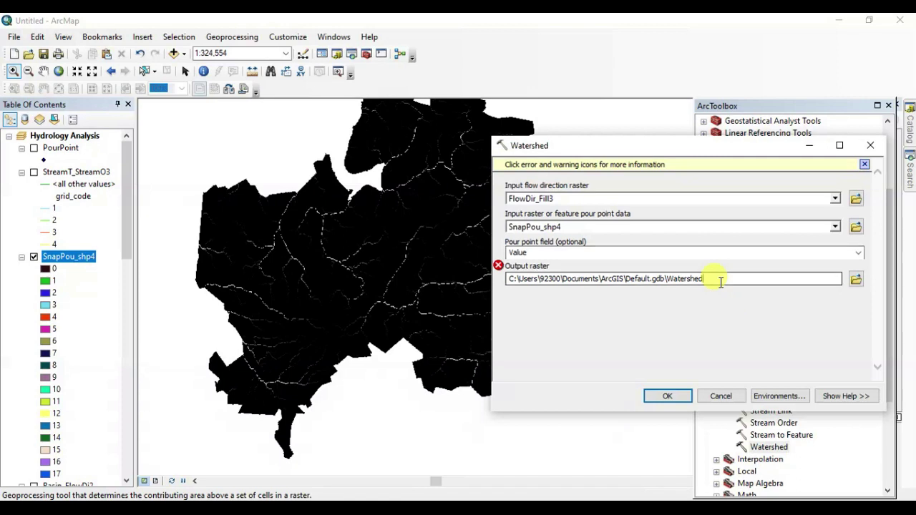
click(855, 281)
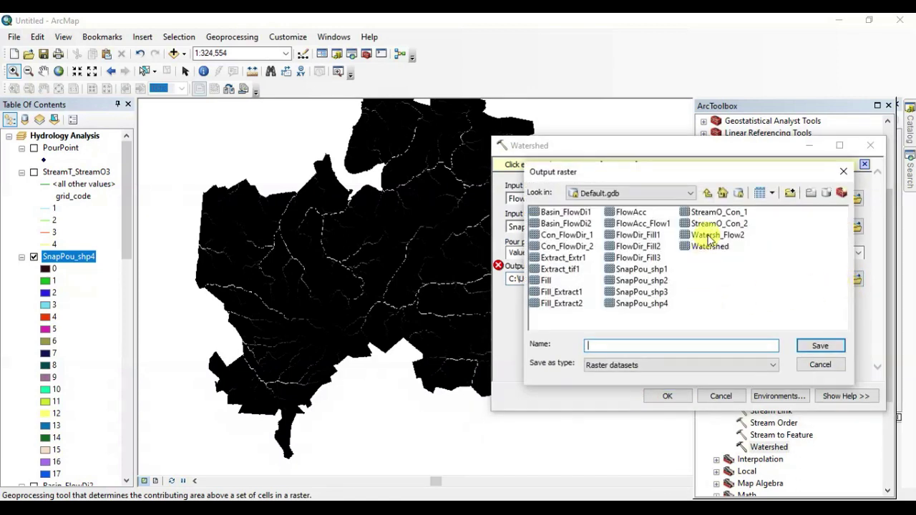
click(711, 236)
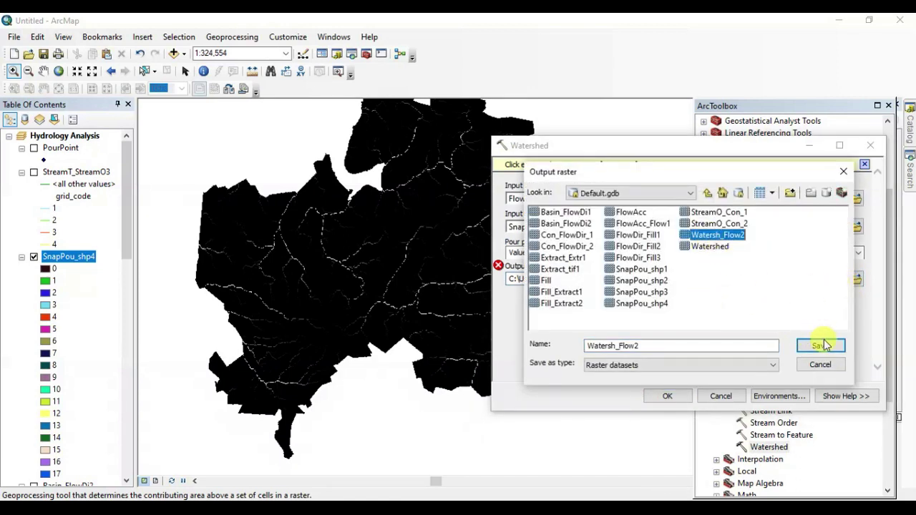
click(708, 247)
click(820, 346)
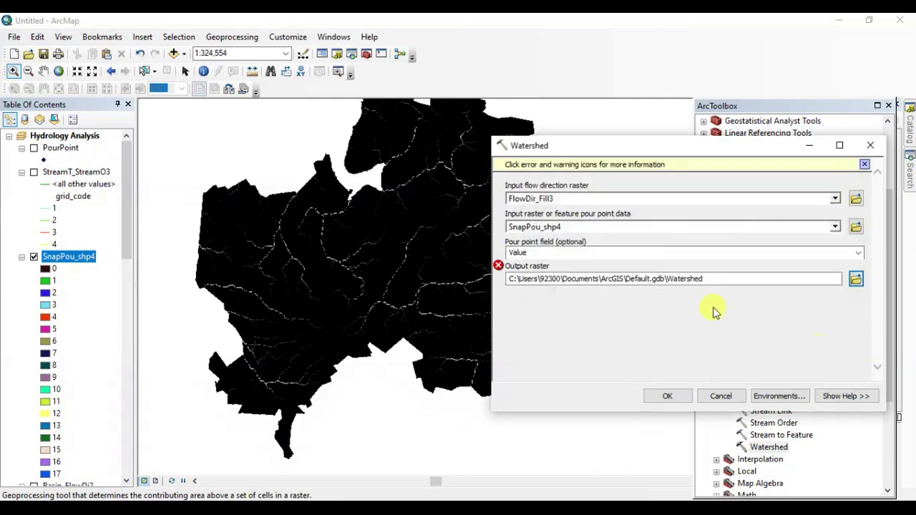
click(856, 278)
click(731, 239)
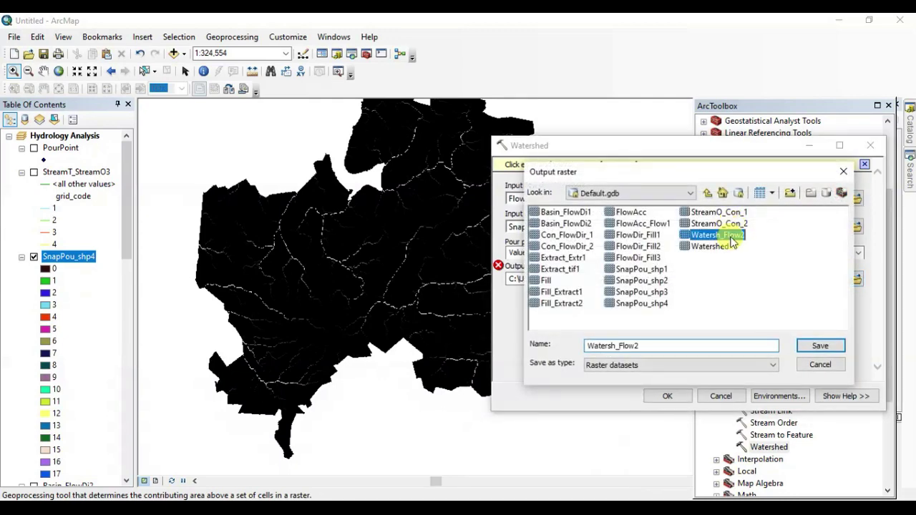
click(721, 269)
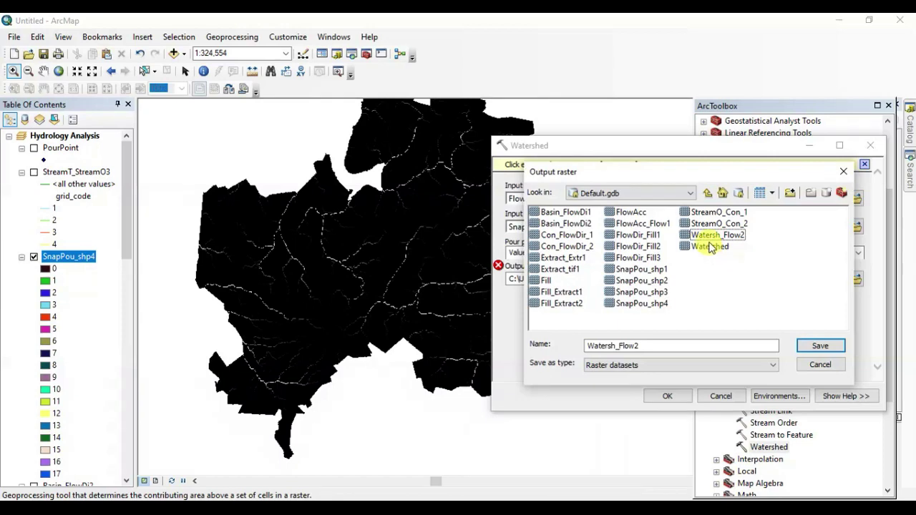
click(712, 240)
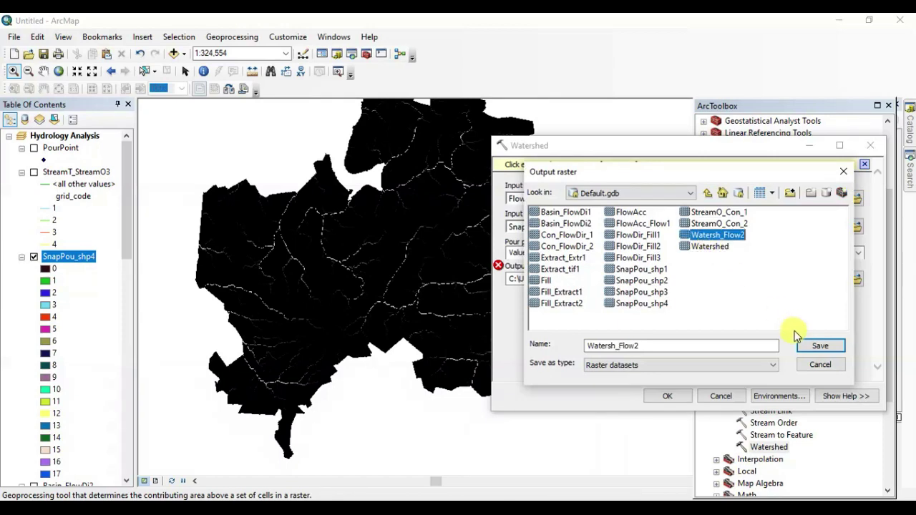
click(816, 346)
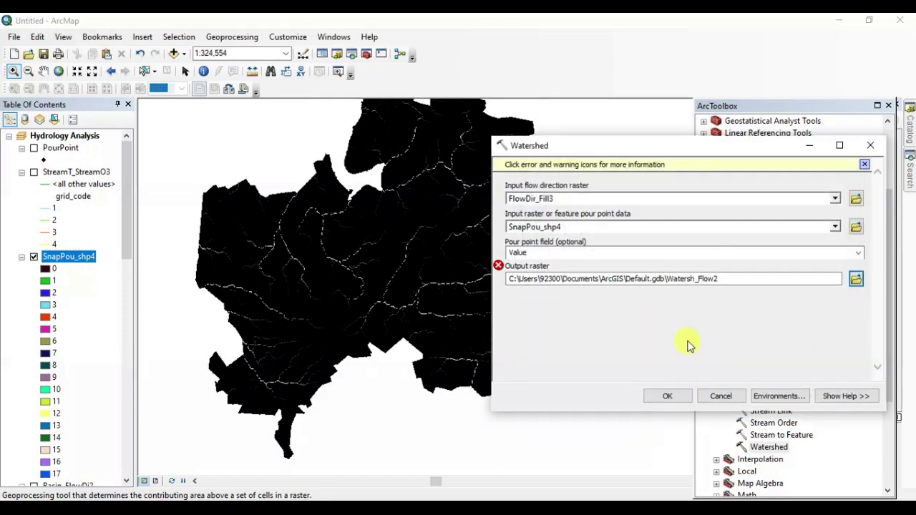
- After the output-already-exists error, rename the output to Watersh_Flow3 and run Watershed
click(686, 396)
click(566, 317)
click(732, 280)
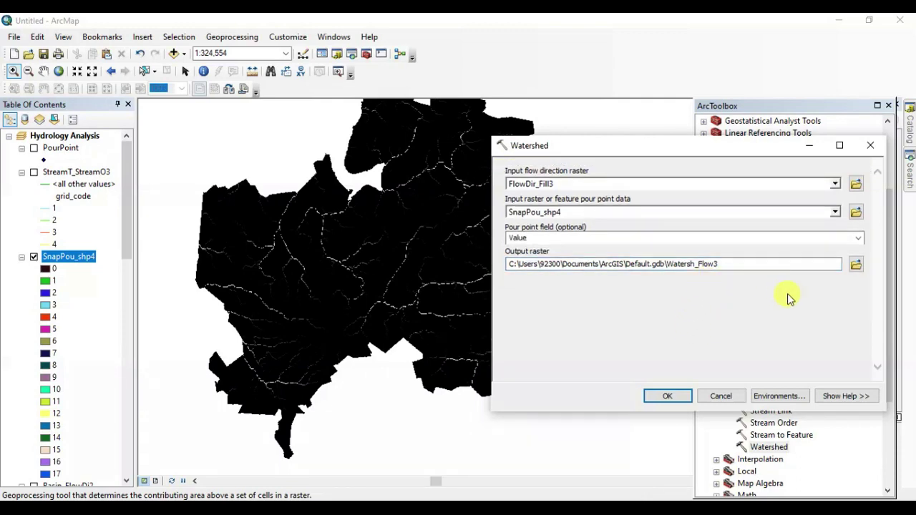
click(667, 398)
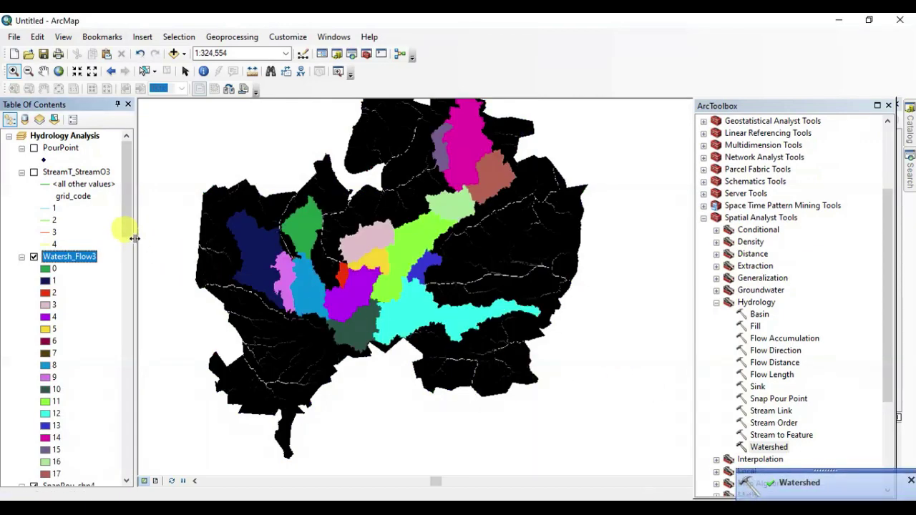
- Dock ArcToolbox as a tab in the right-side pane beside Create Features
scroll(130, 237, down, 1)
scroll(129, 231, down, 7)
scroll(122, 240, up, 5)
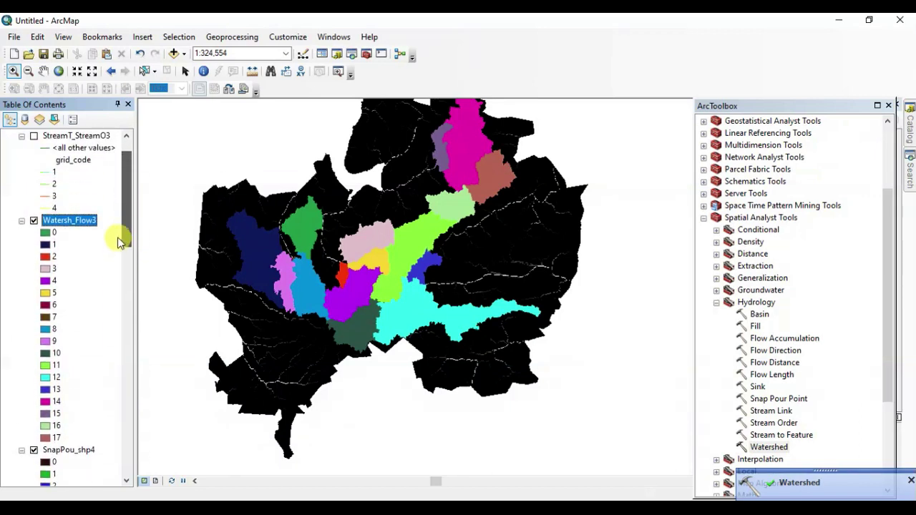
click(892, 229)
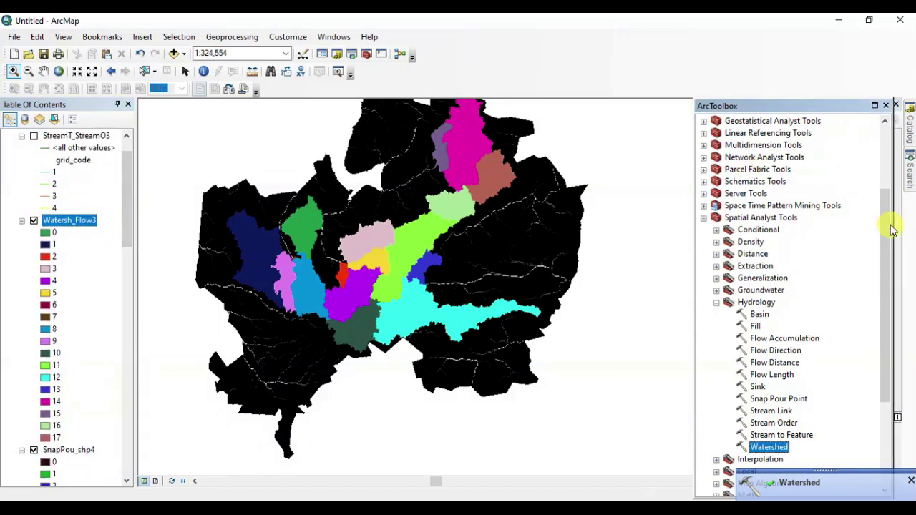
drag(892, 229, 901, 188)
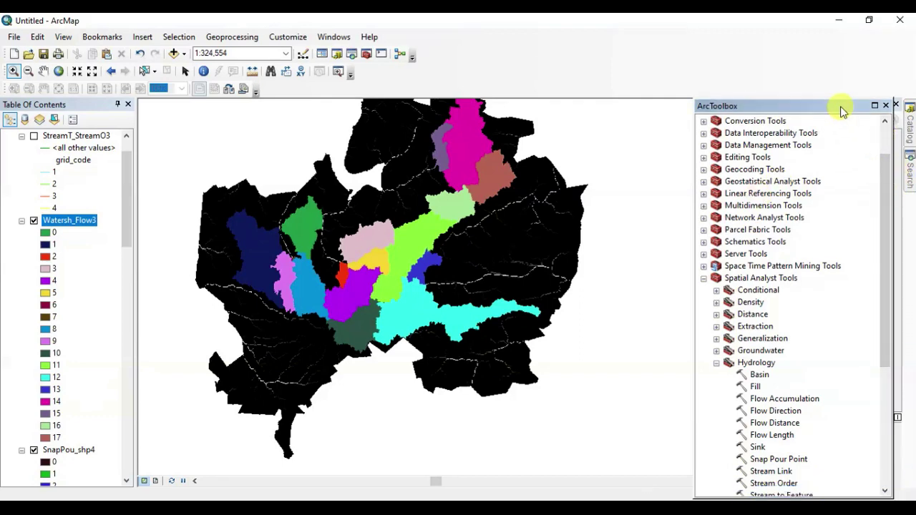
drag(842, 111, 852, 143)
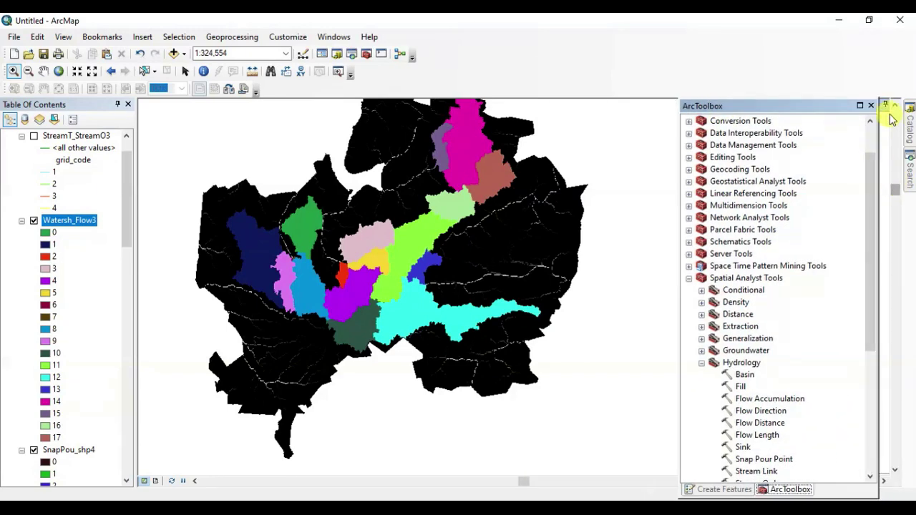
- Collapse the Hydrology toolset and scroll the toolbox back to the top
click(894, 472)
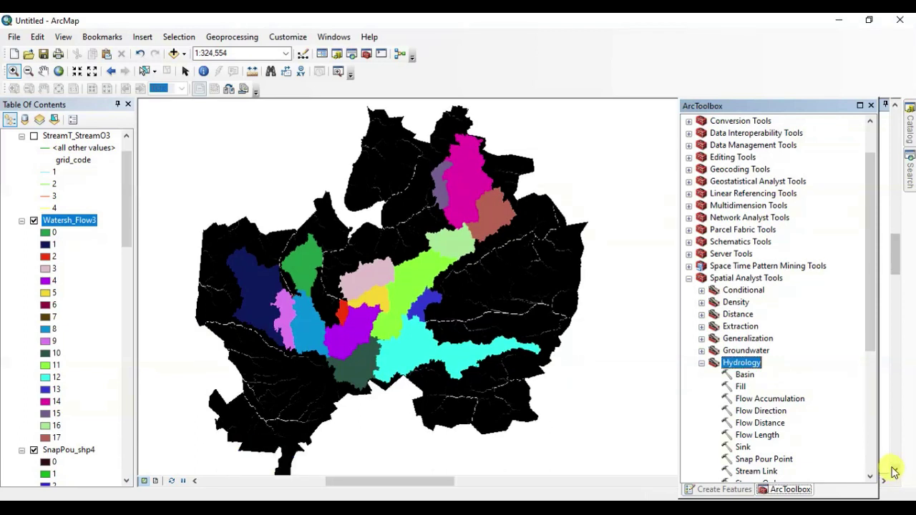
key(Left)
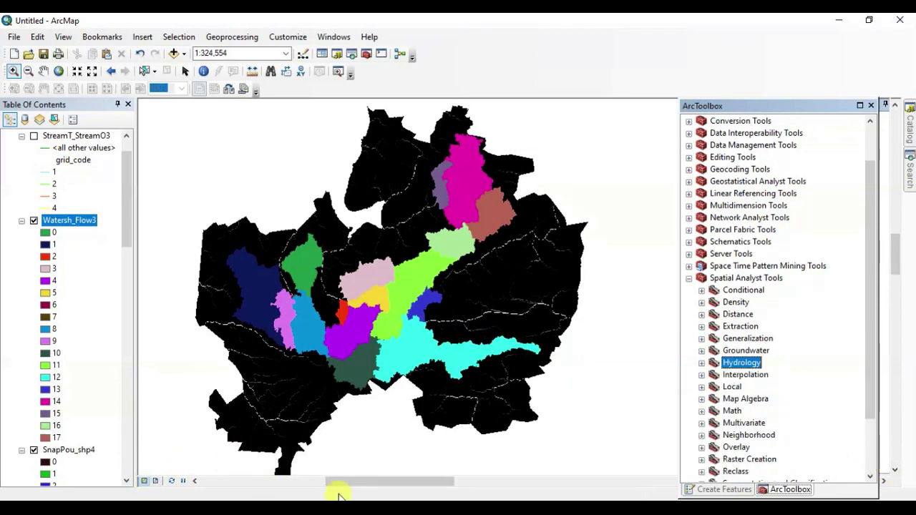
drag(333, 488, 326, 487)
click(476, 422)
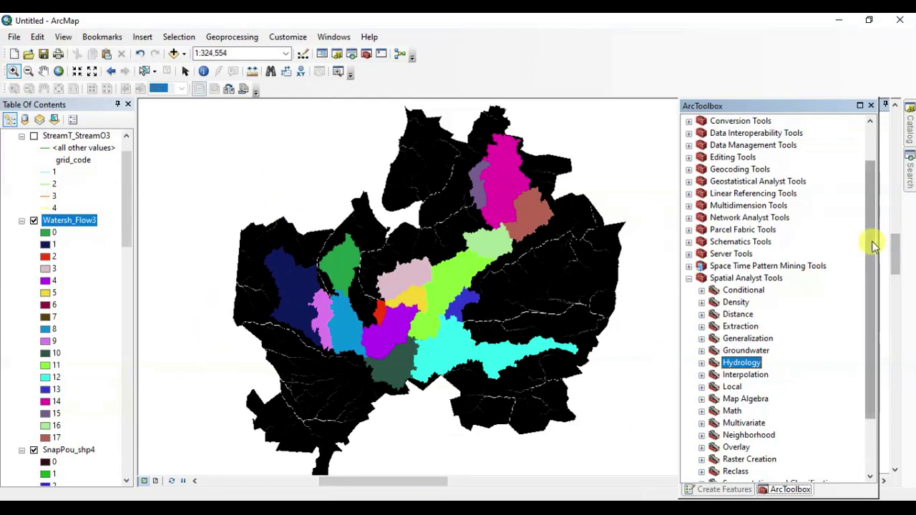
drag(874, 245, 871, 153)
- Convert Watersh_Flow3 to polygons with Conversion Tools > From Raster > Raster to Polygon
click(689, 169)
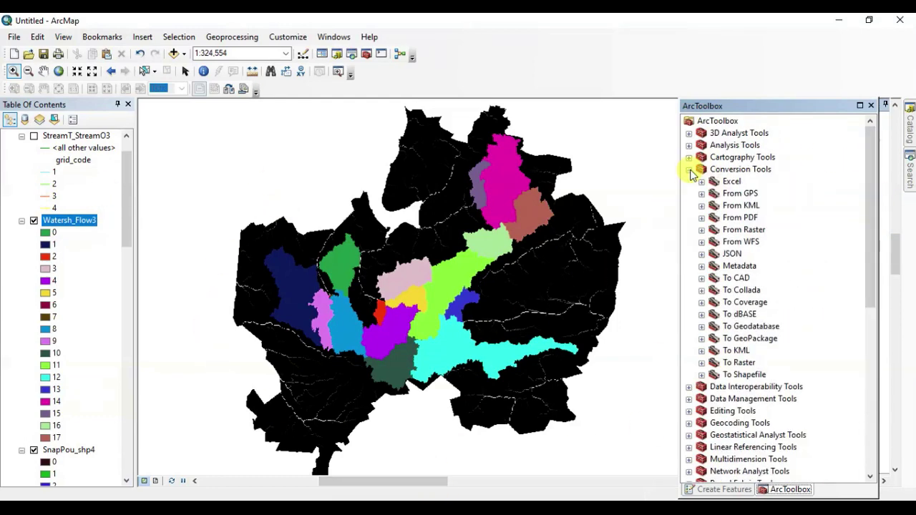
click(702, 230)
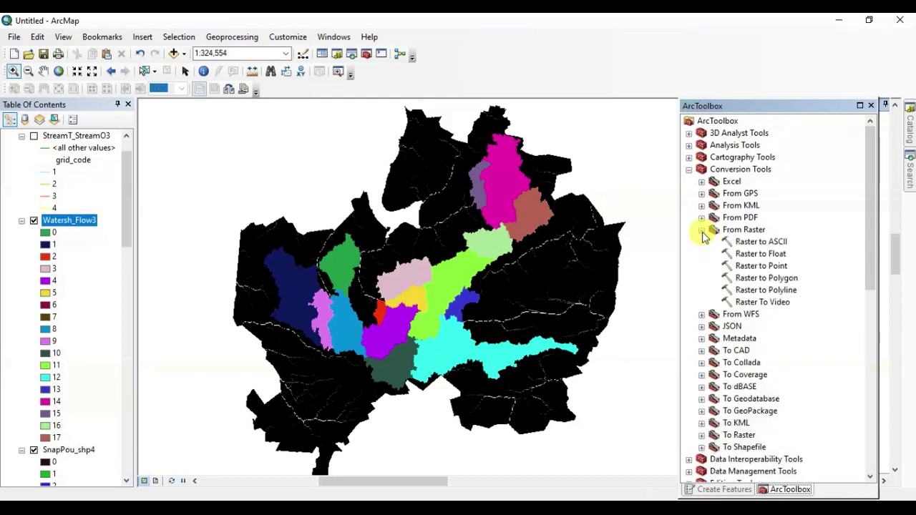
double_click(769, 279)
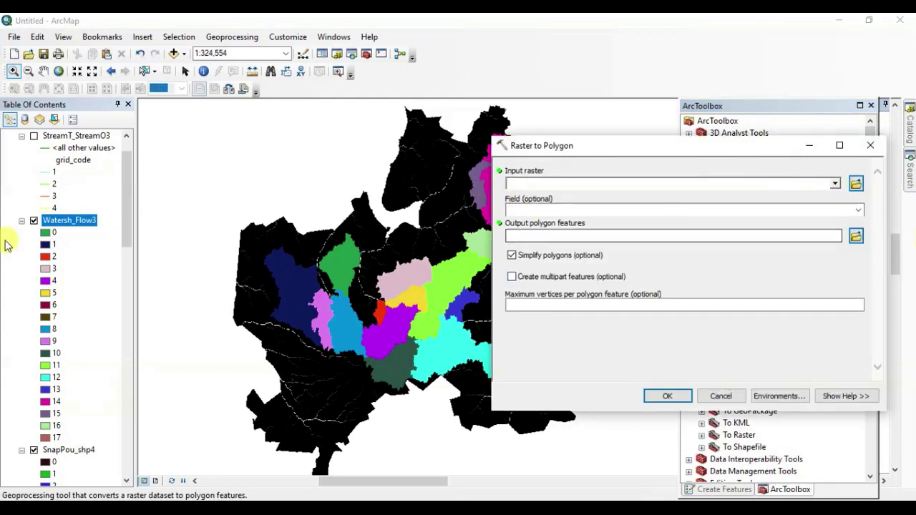
drag(47, 218, 552, 179)
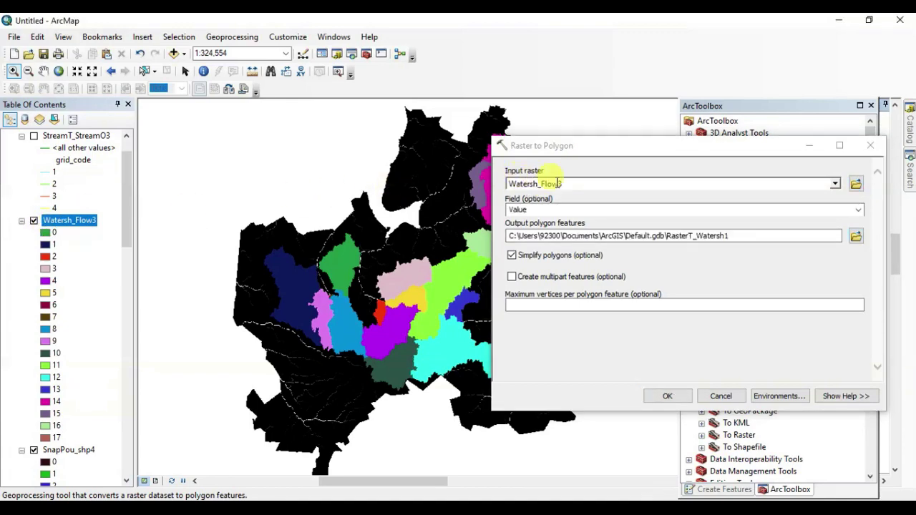
click(665, 398)
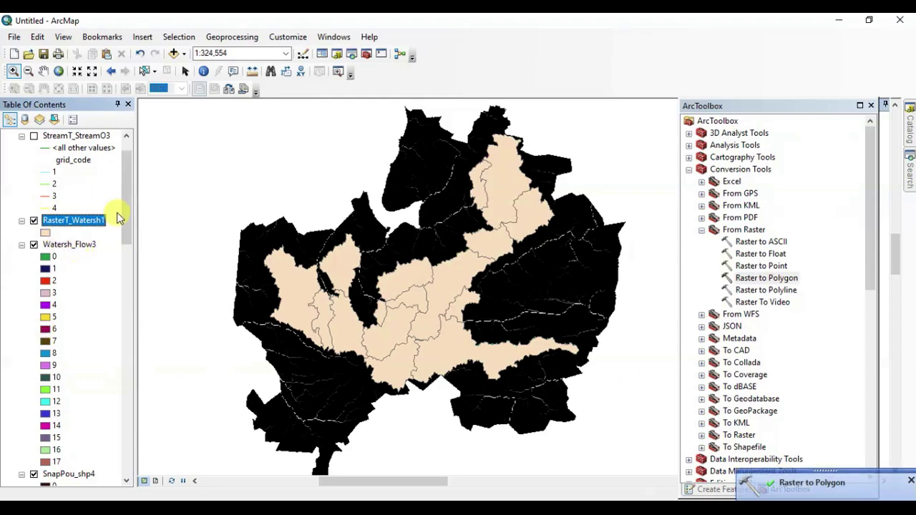
- Show Watersh_Flow3 and the Basin_FlowDi2 basins, hiding the RasterT_Watersh1 and SnapPou_shp4 layers
scroll(125, 204, up, 1)
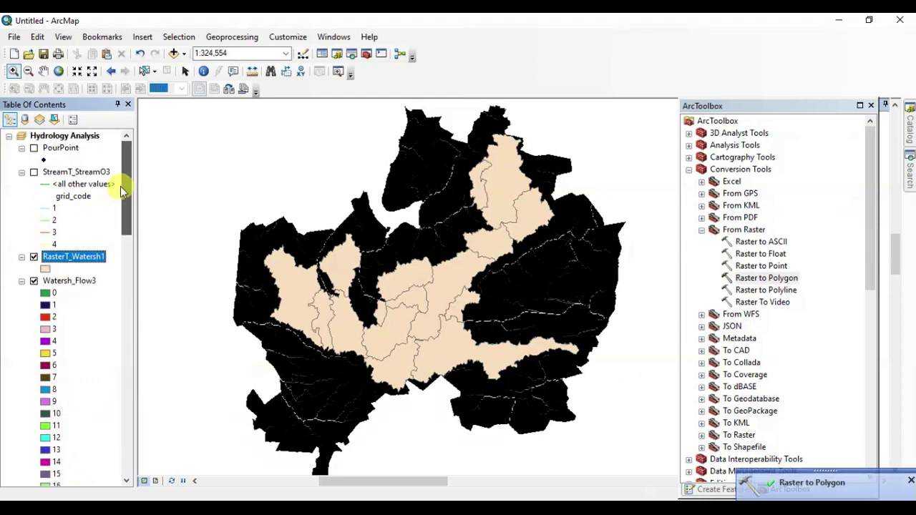
click(34, 281)
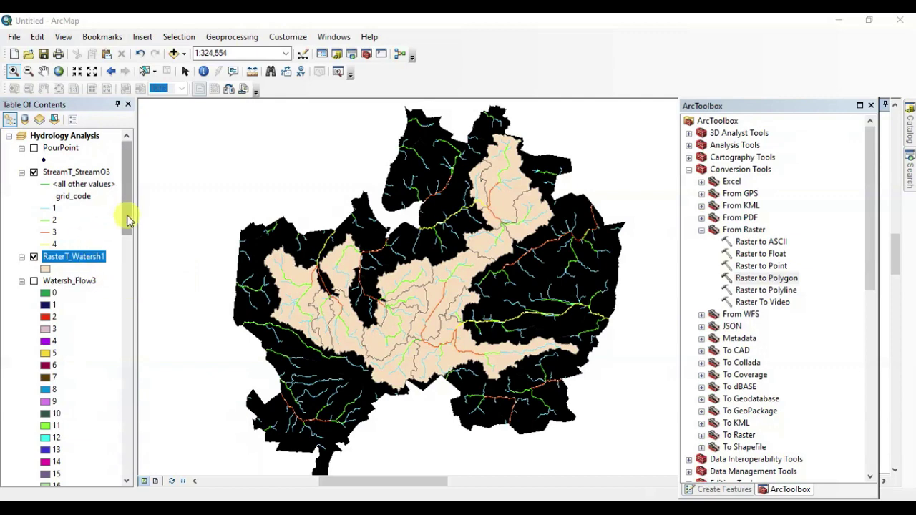
drag(126, 215, 126, 243)
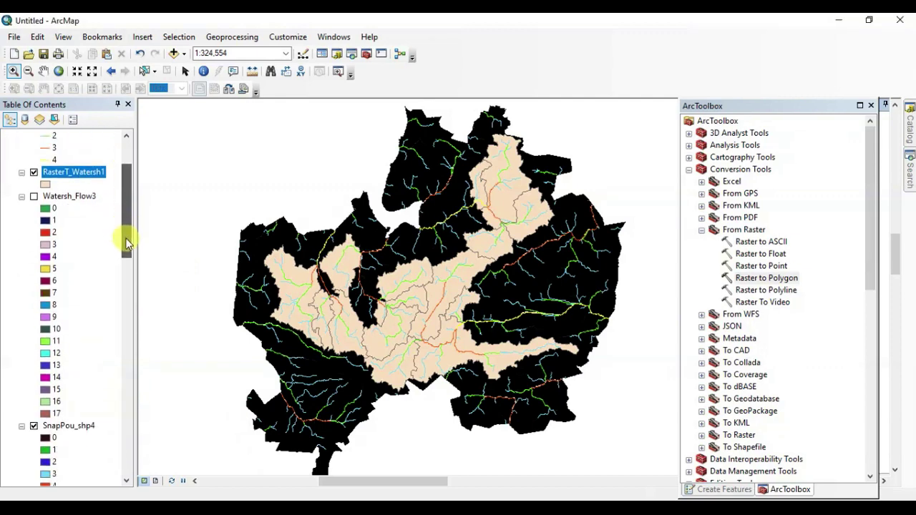
click(33, 196)
click(33, 173)
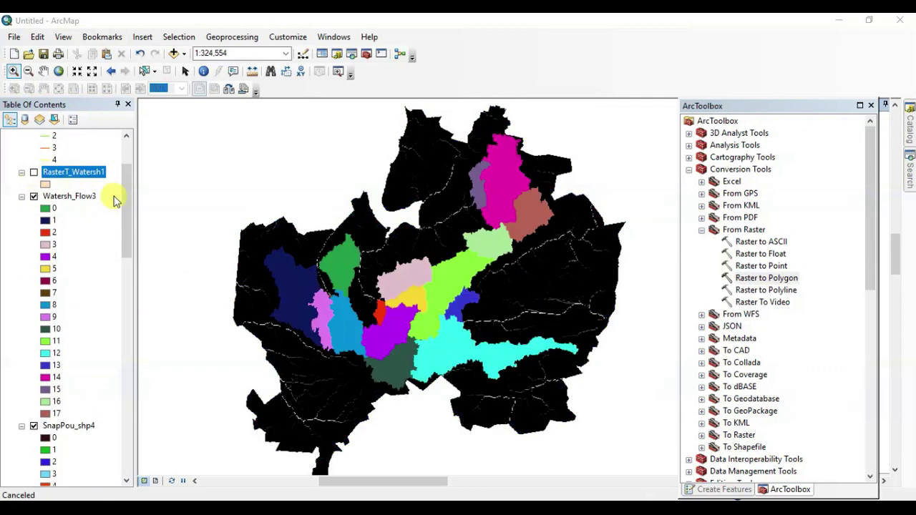
drag(126, 198, 123, 238)
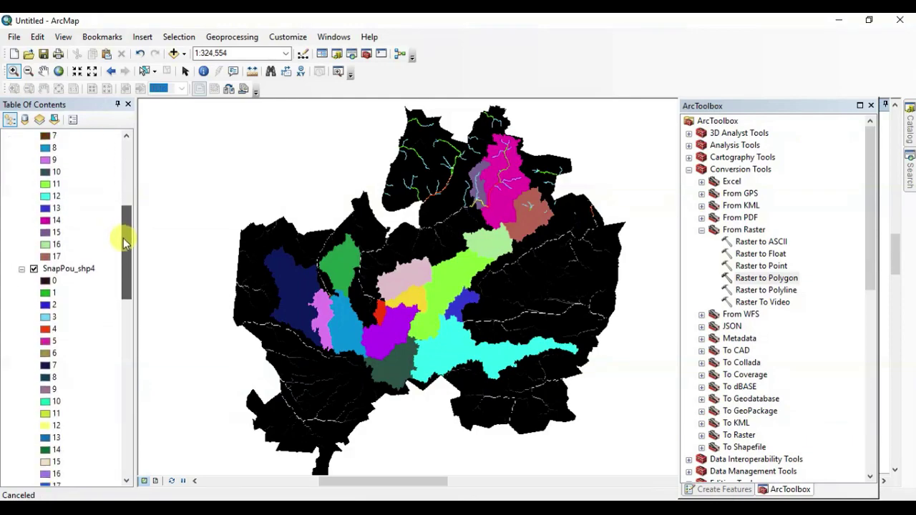
click(34, 208)
drag(126, 279, 126, 310)
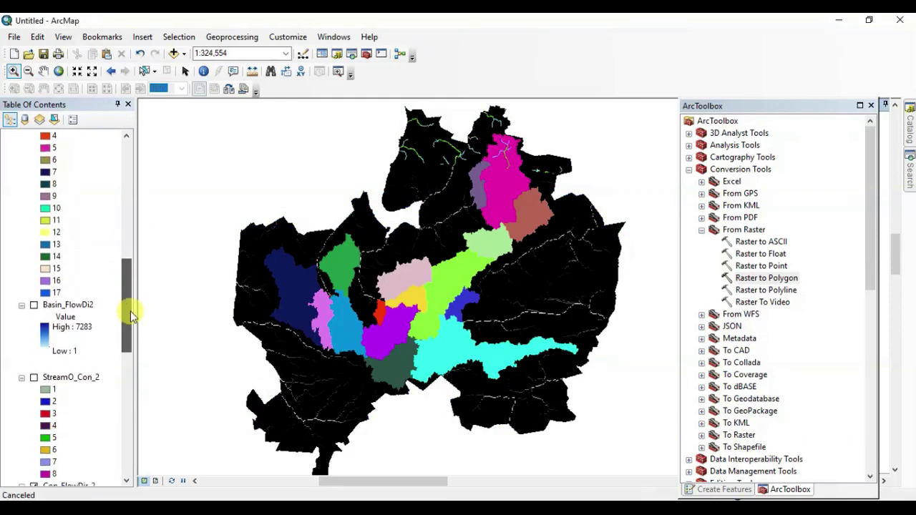
click(34, 305)
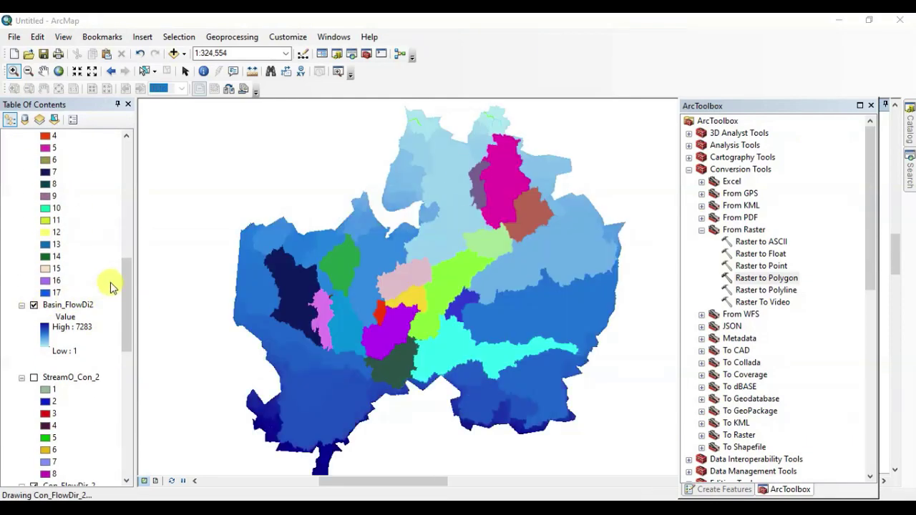